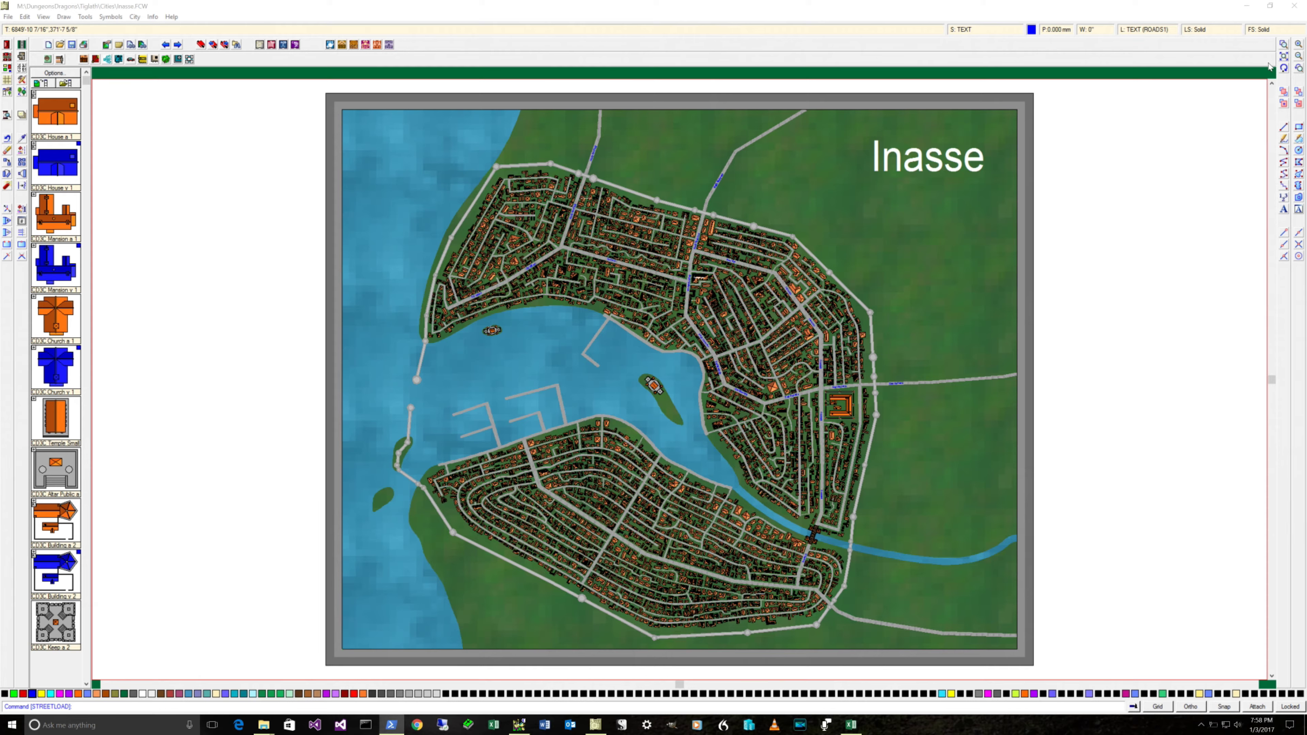
- Zoom into a window around the road junction at the city's eastern edge
click(1283, 46)
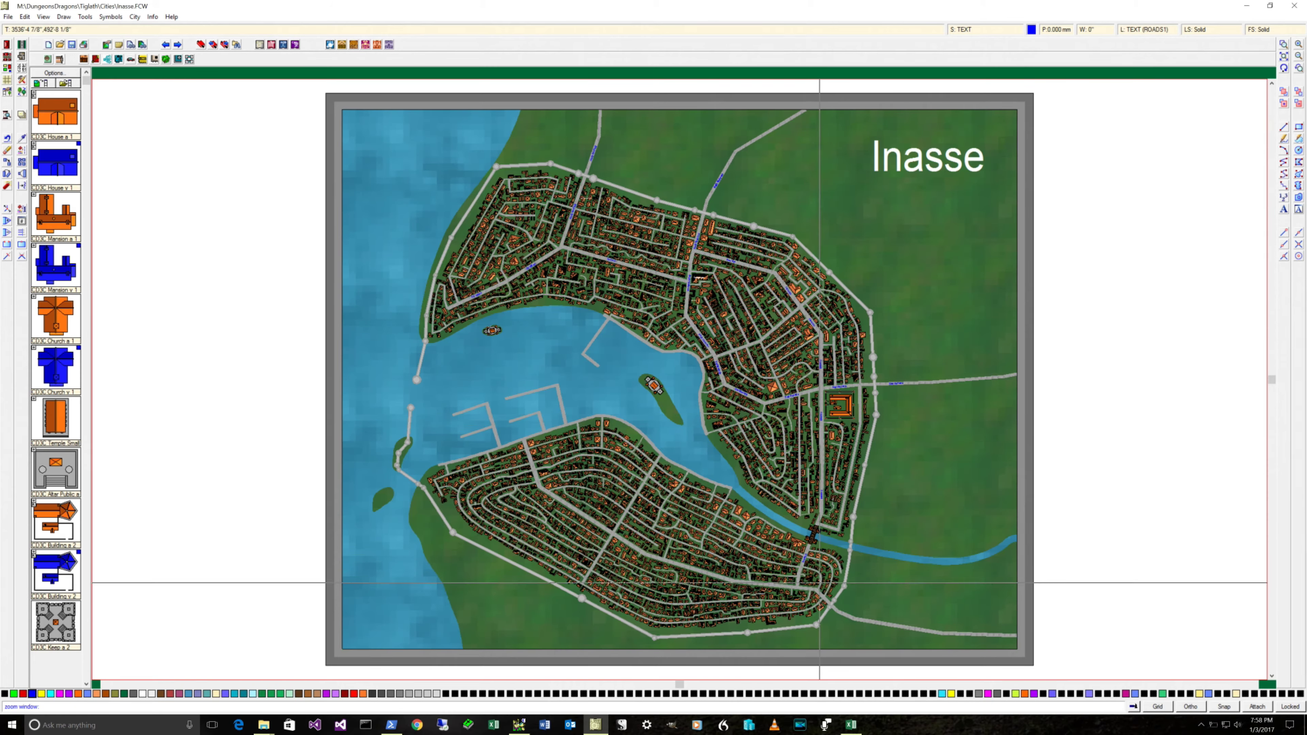
click(809, 566)
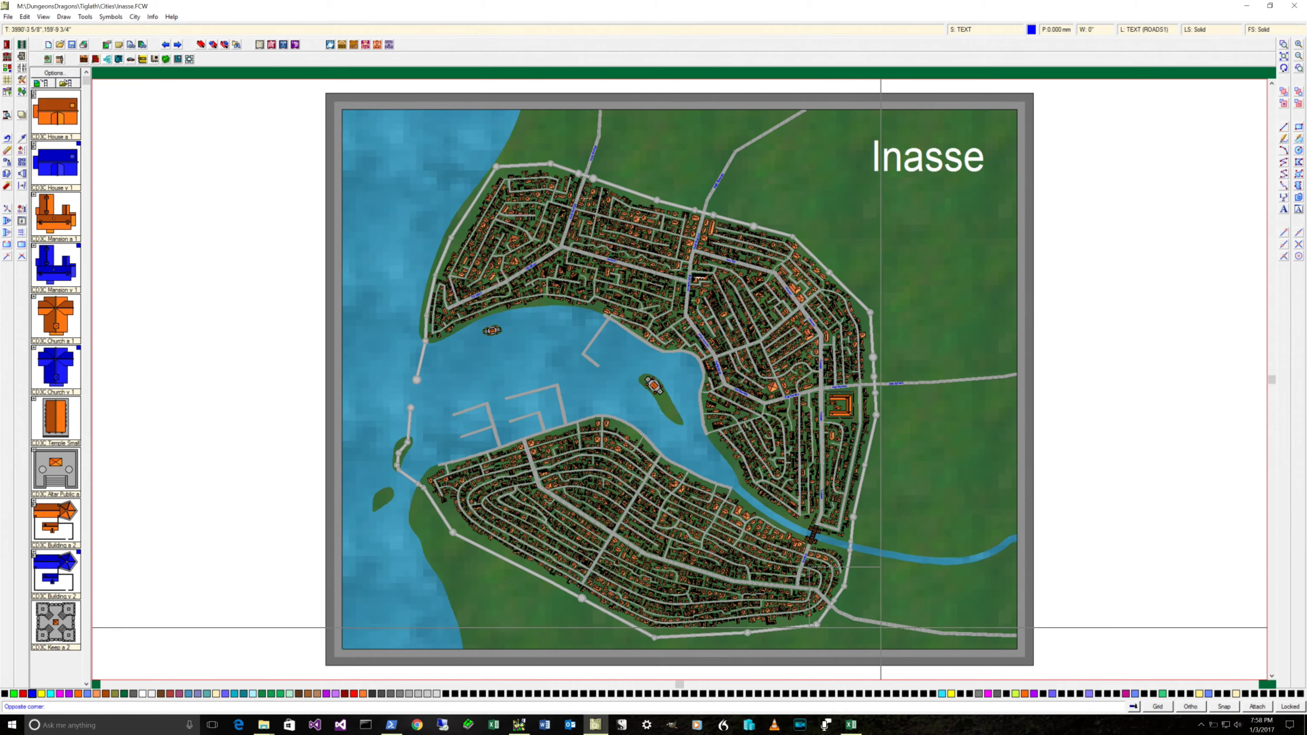
click(913, 642)
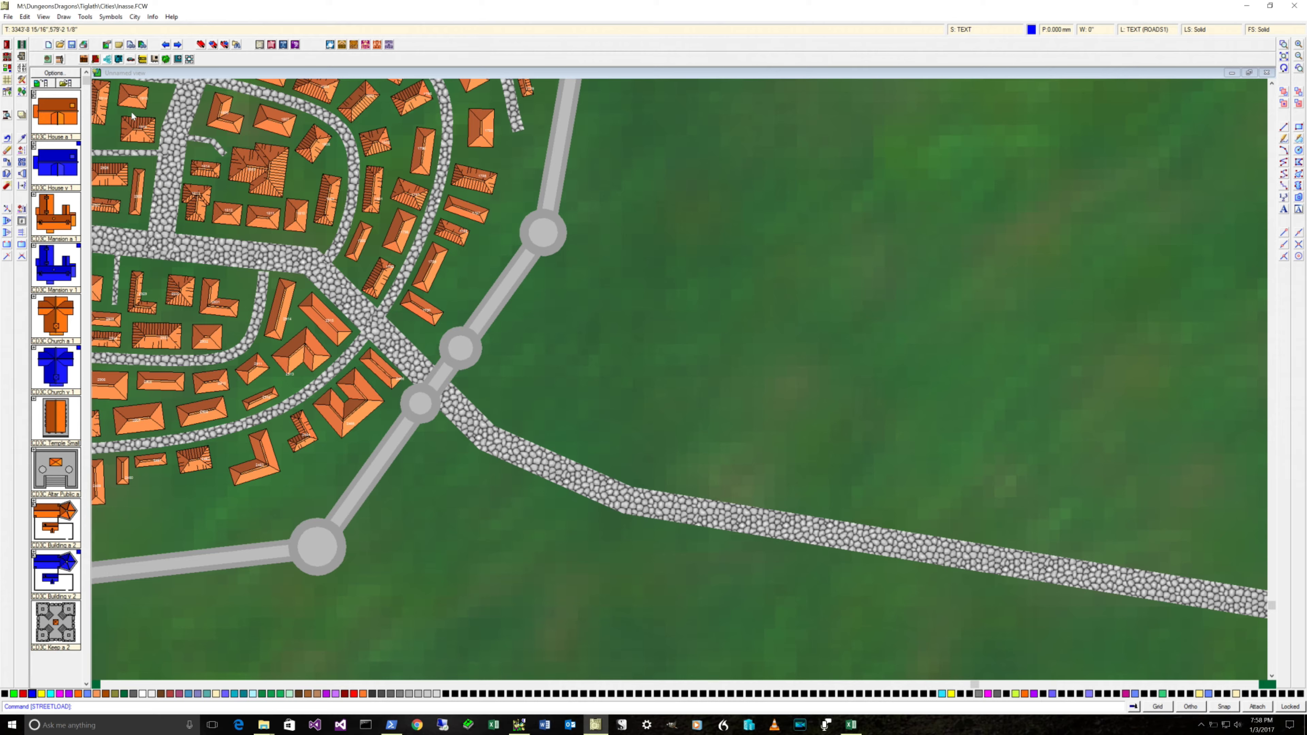
click(152, 16)
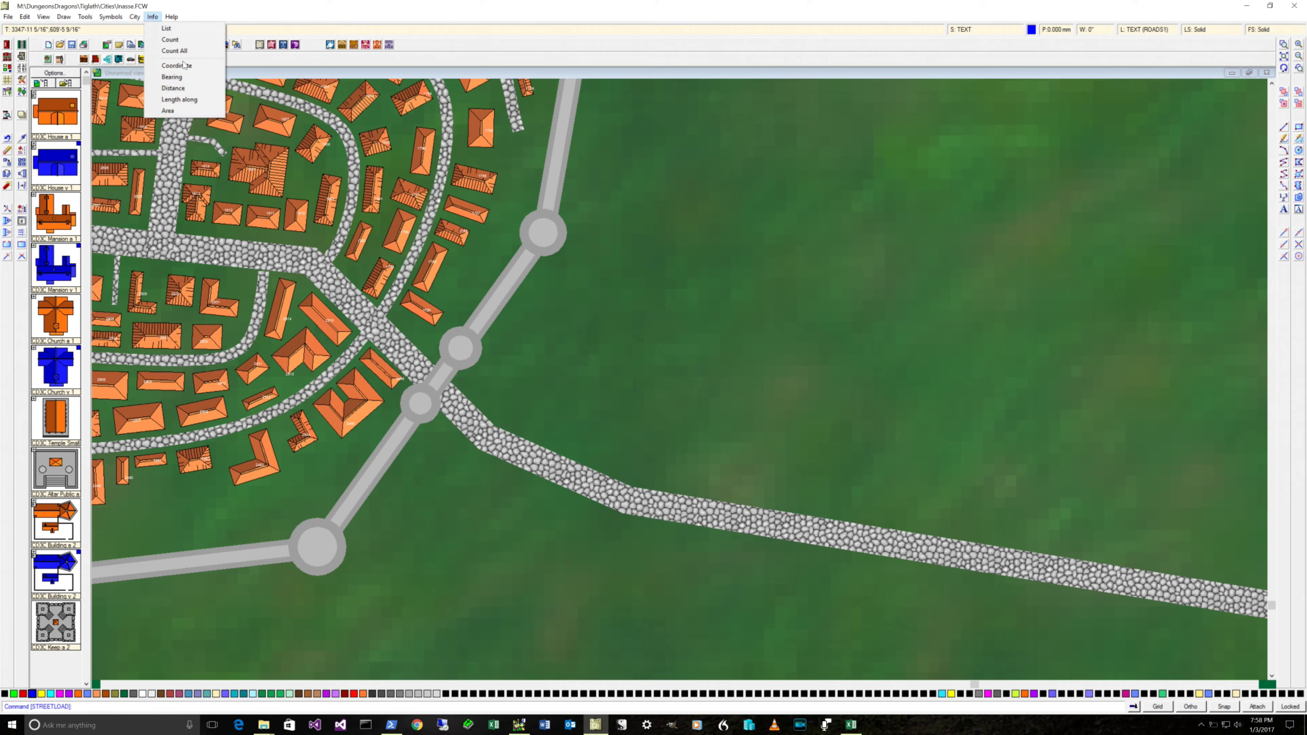
click(172, 76)
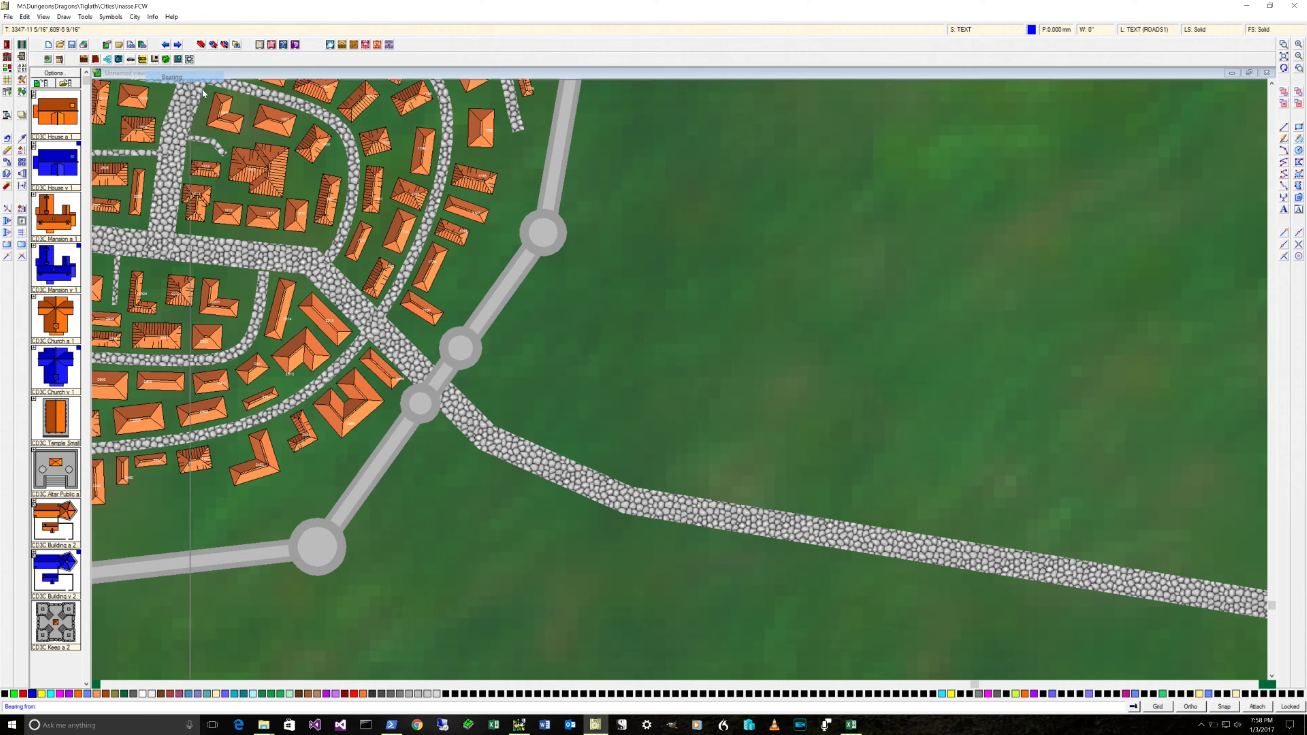
click(663, 493)
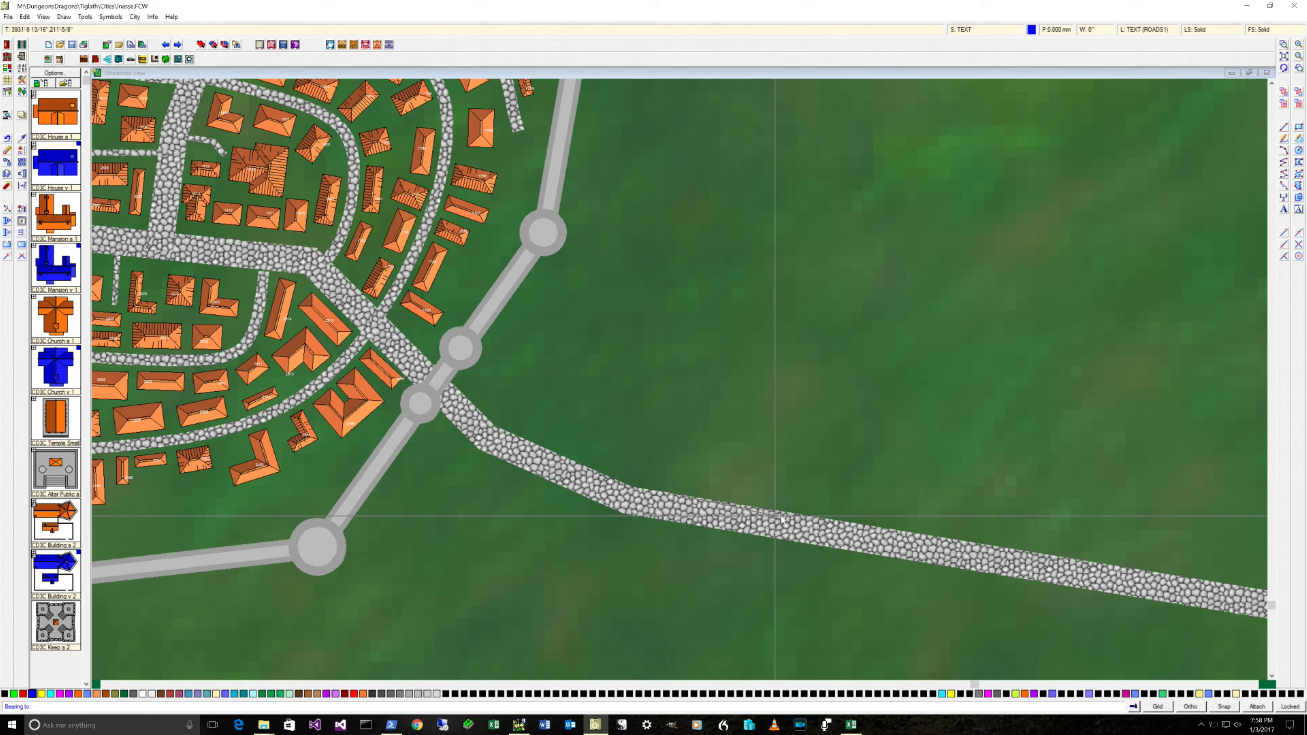
click(885, 530)
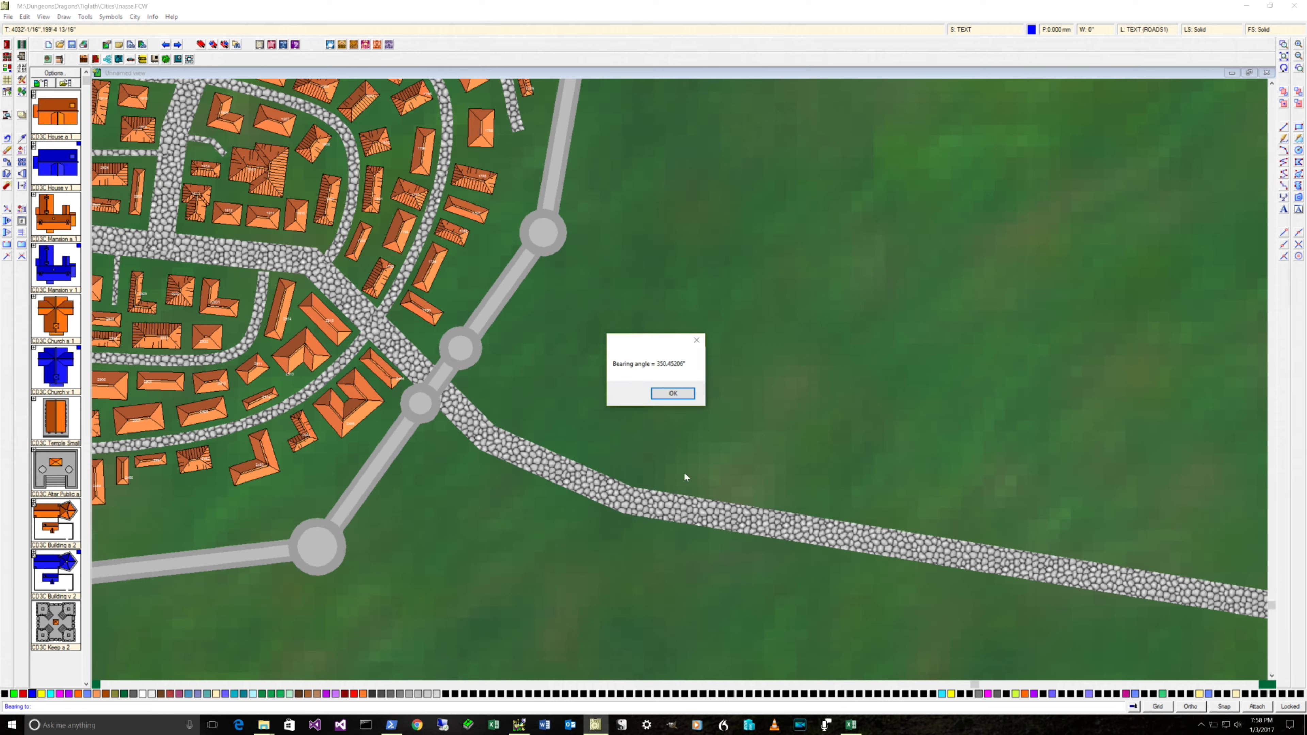
click(674, 393)
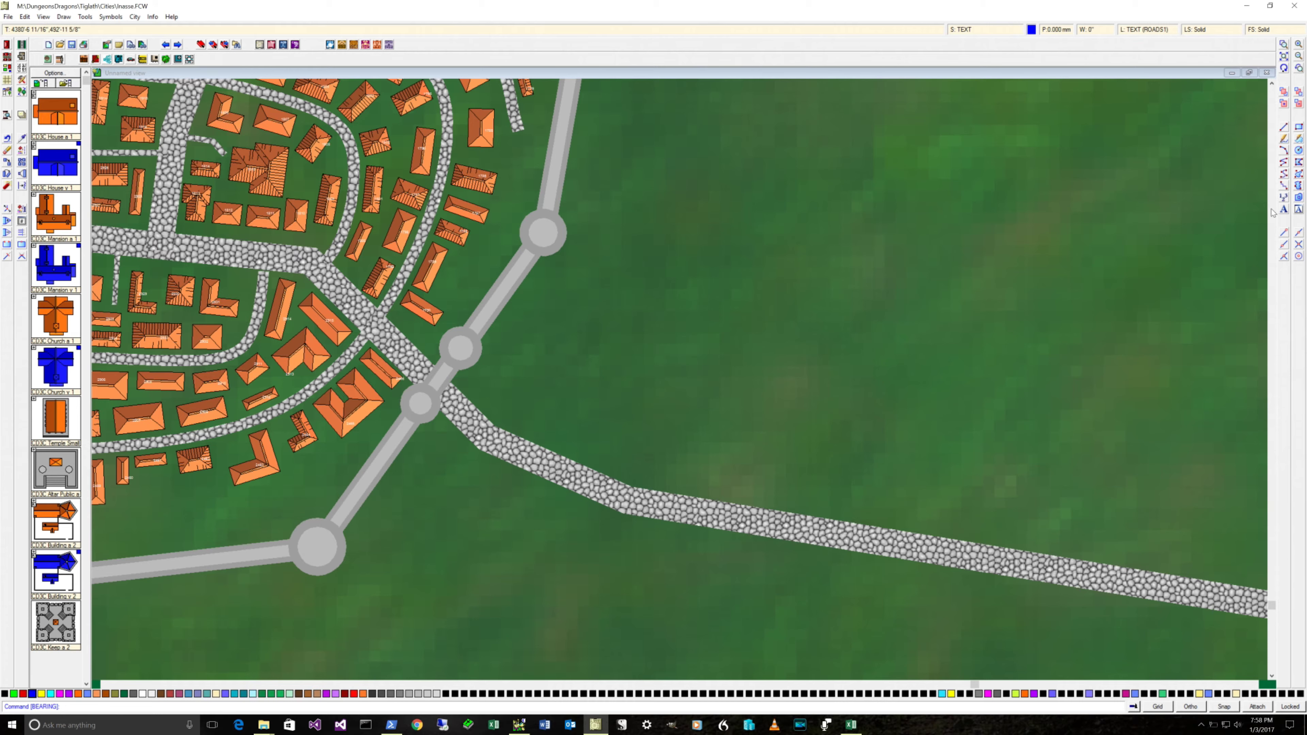
- Place a blue 'Cross Lances' label angled at 350° along the eastbound cobbled road
click(1284, 211)
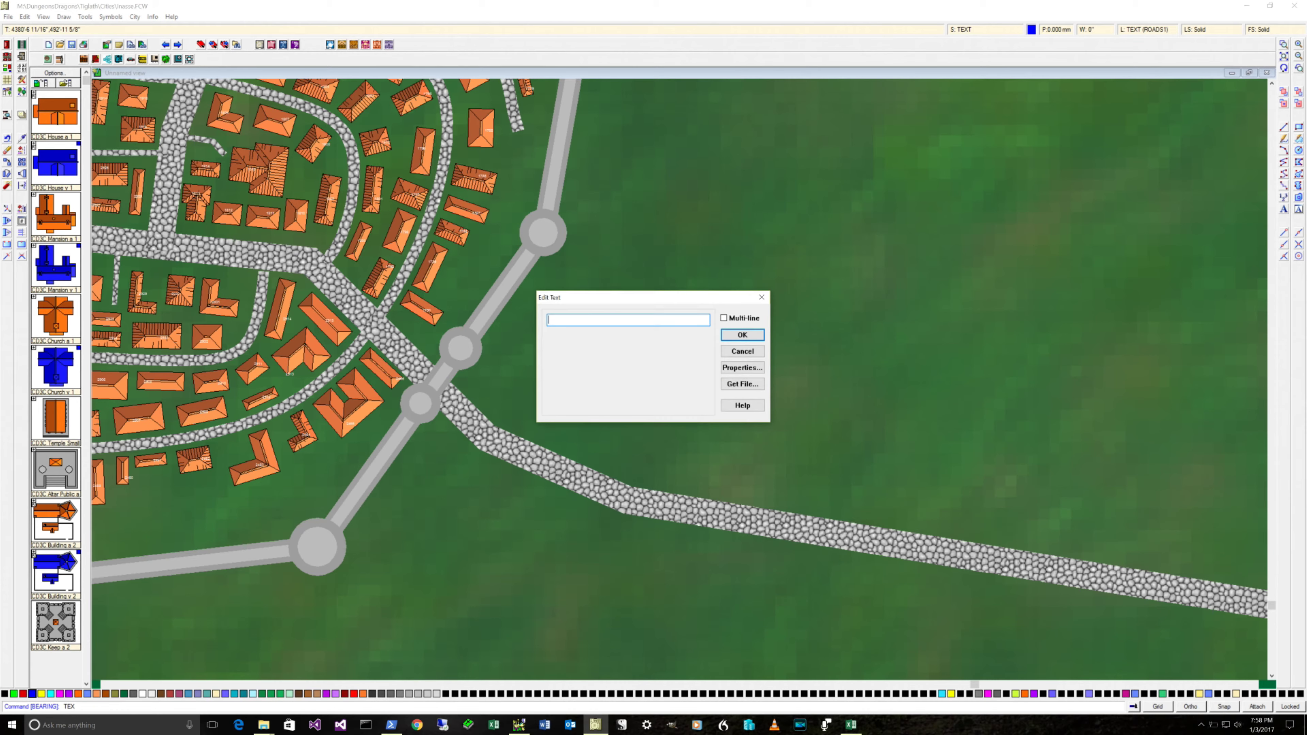
key(alt+Tab)
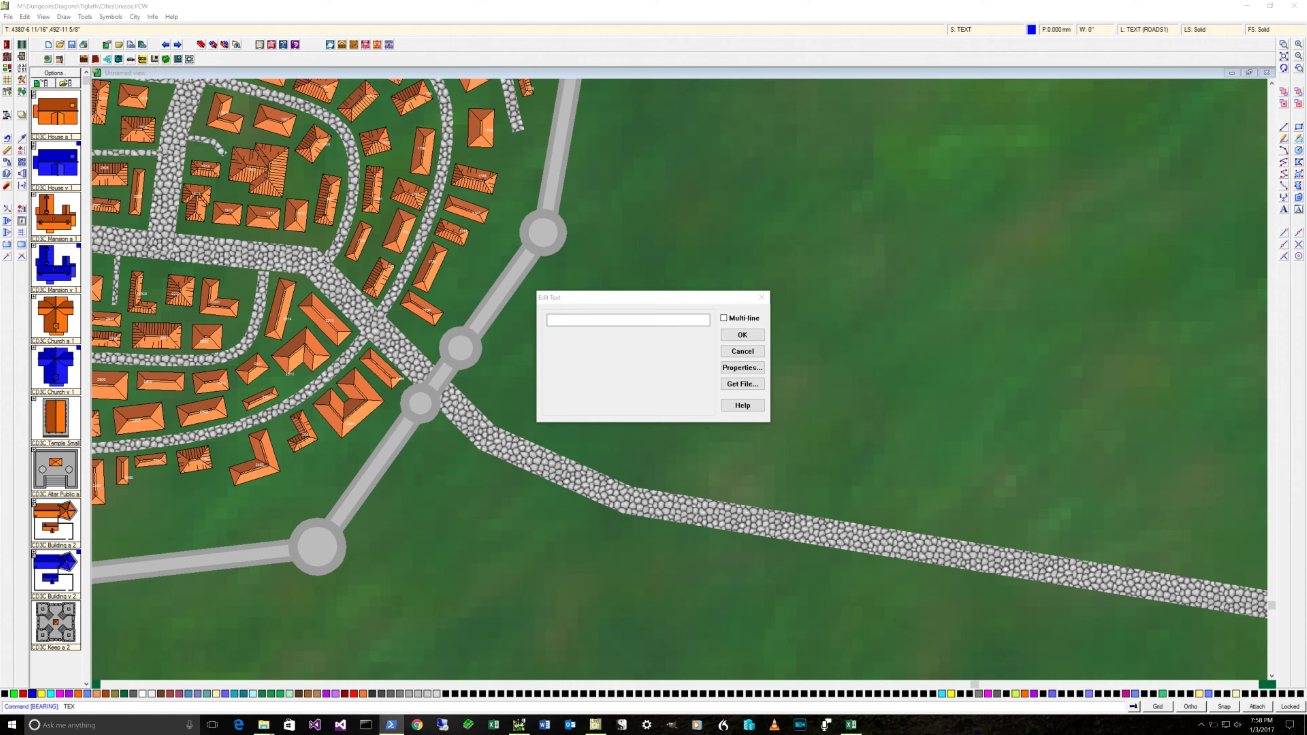
key(alt+Tab)
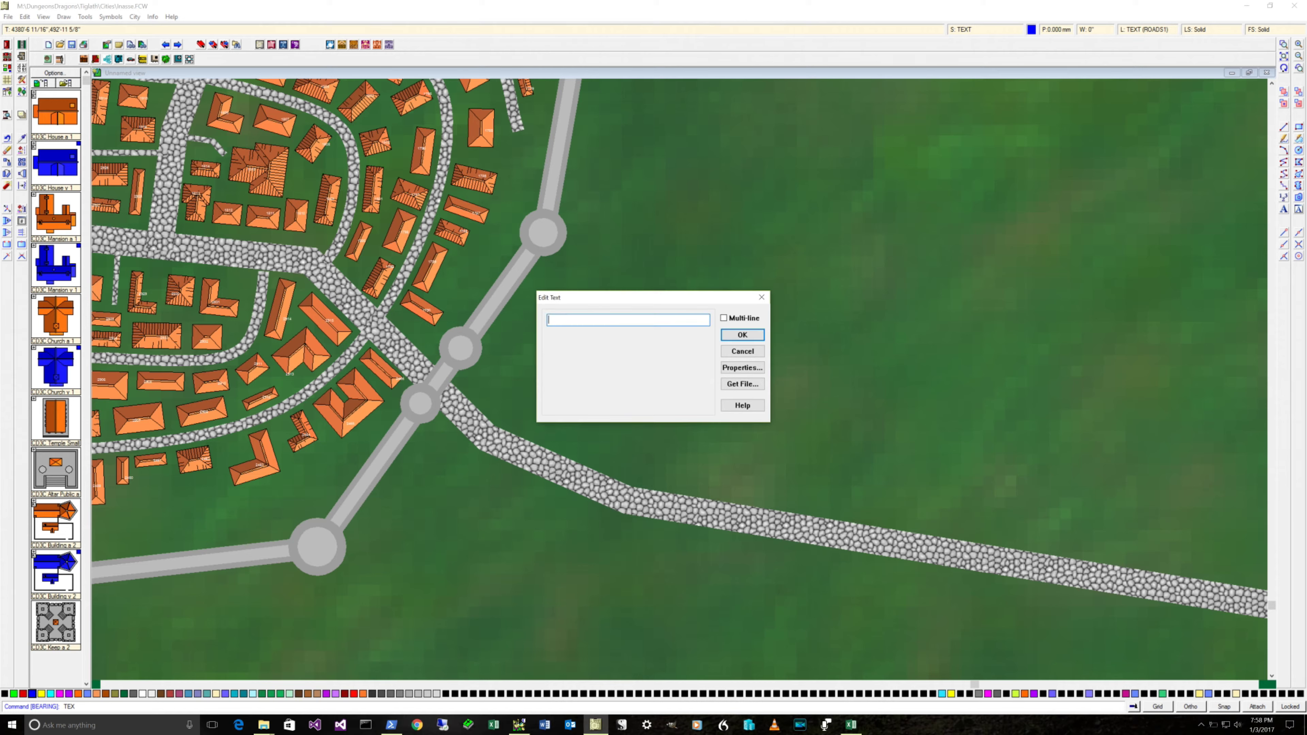
text(Cross Lances)
click(742, 367)
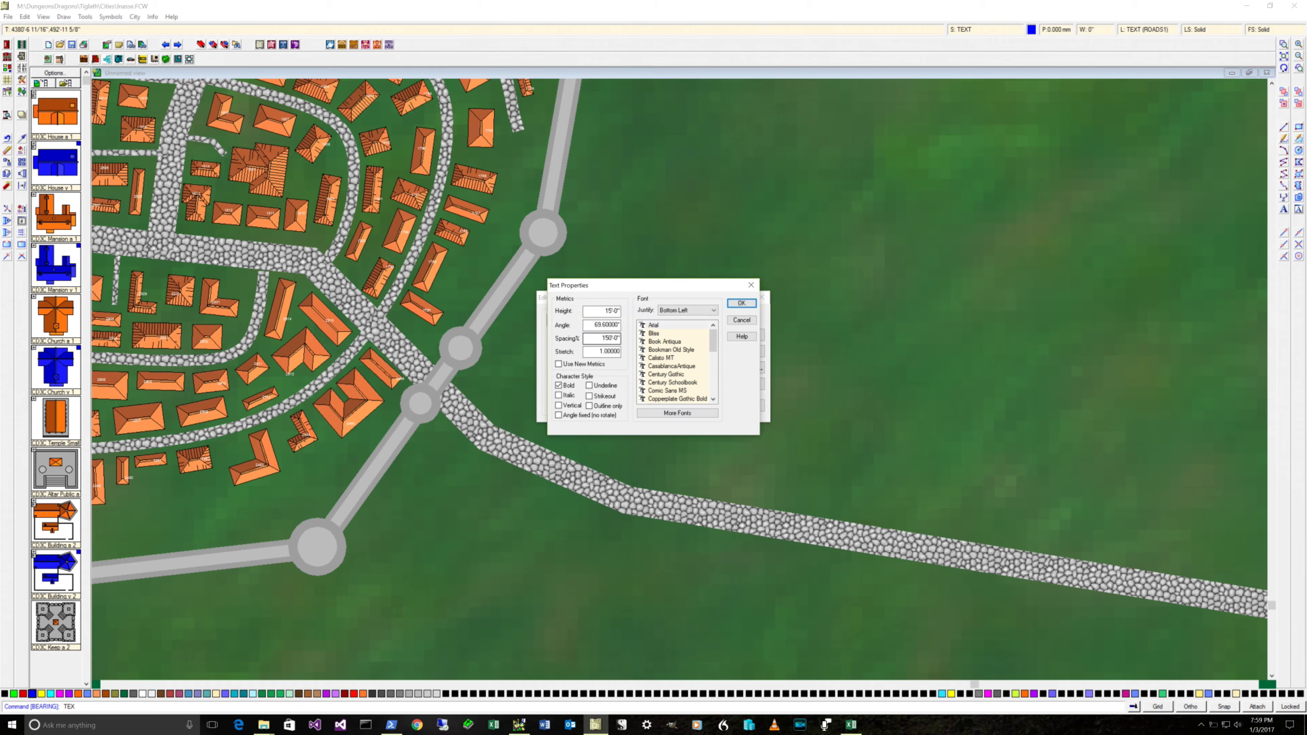
key(shift+Tab)
text(3)
click(745, 306)
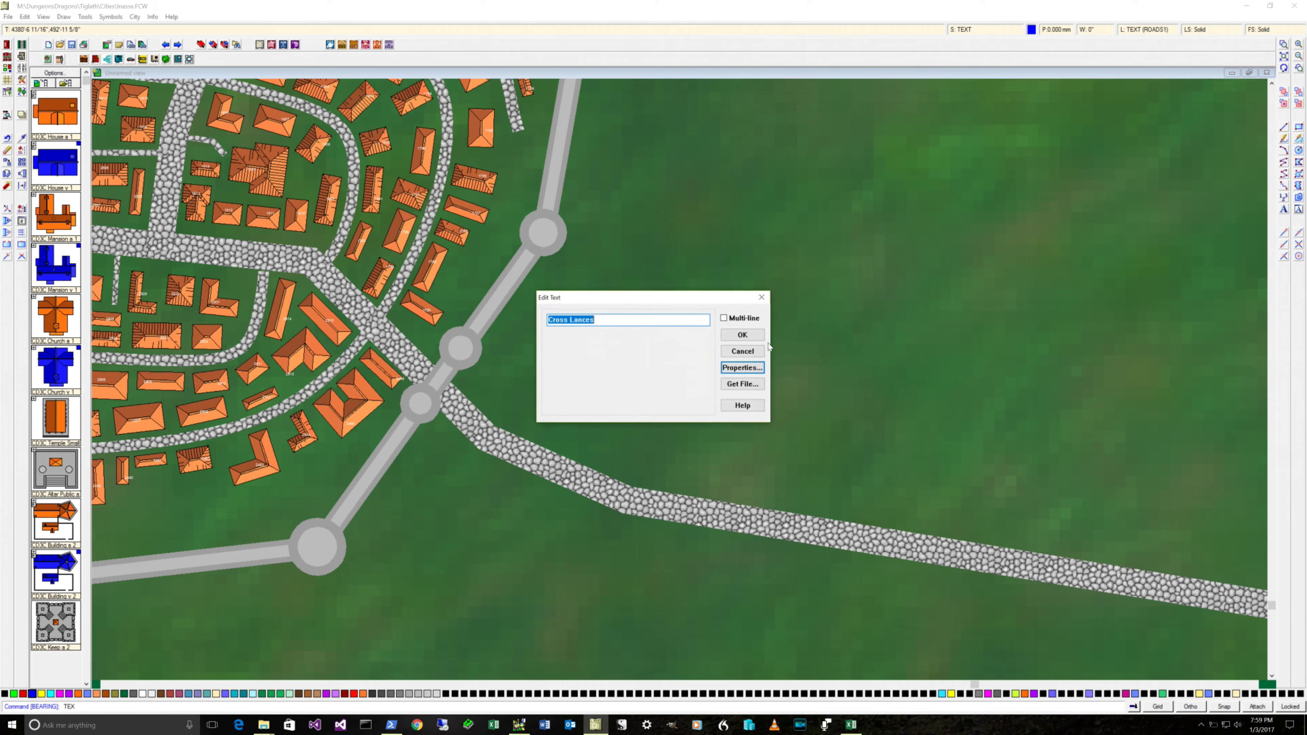
click(757, 339)
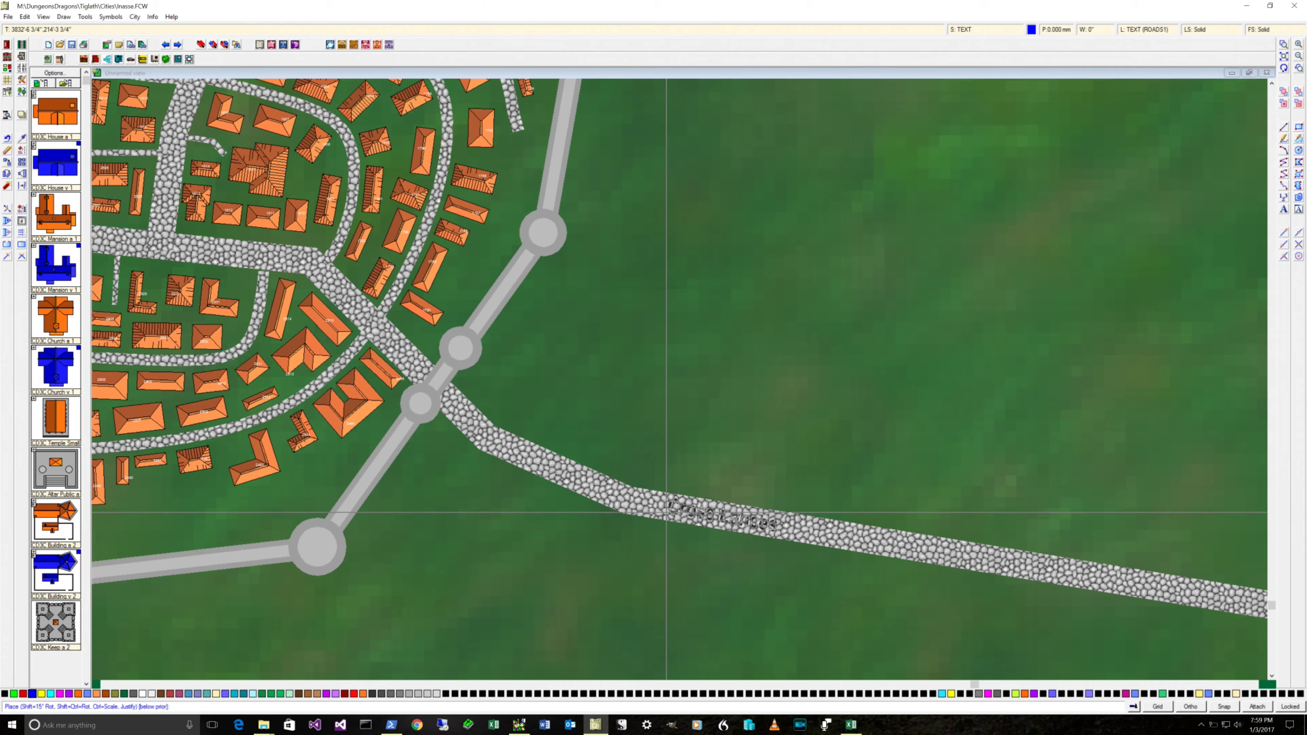
click(667, 512)
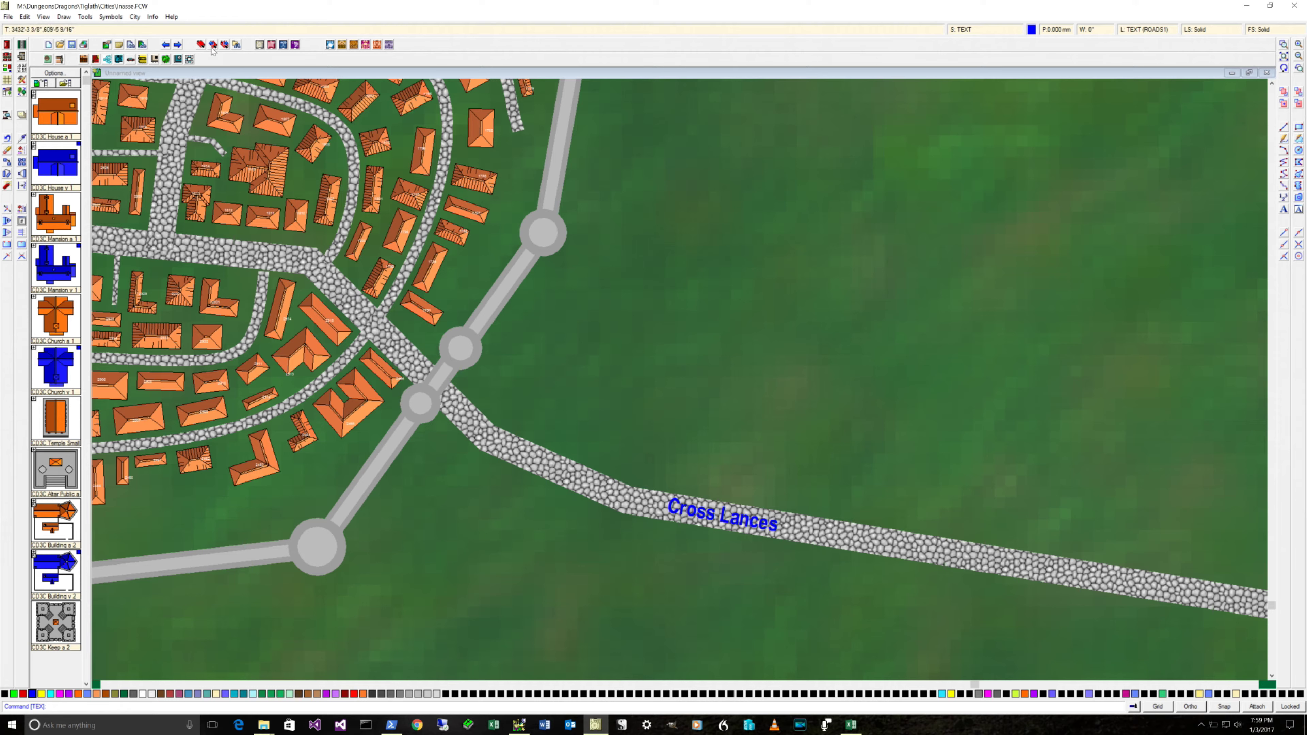
- Measure the bearing of the diagonal cobbled street northwest of the junction
click(152, 17)
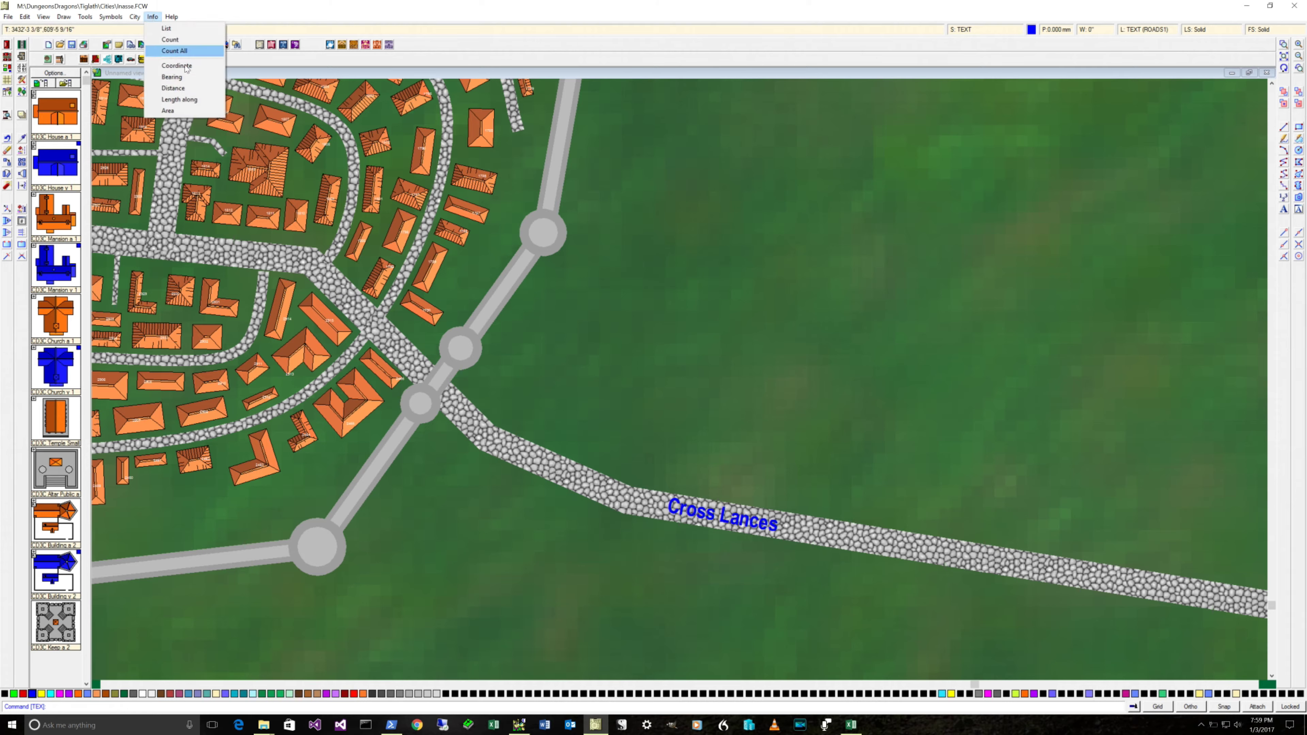
click(173, 76)
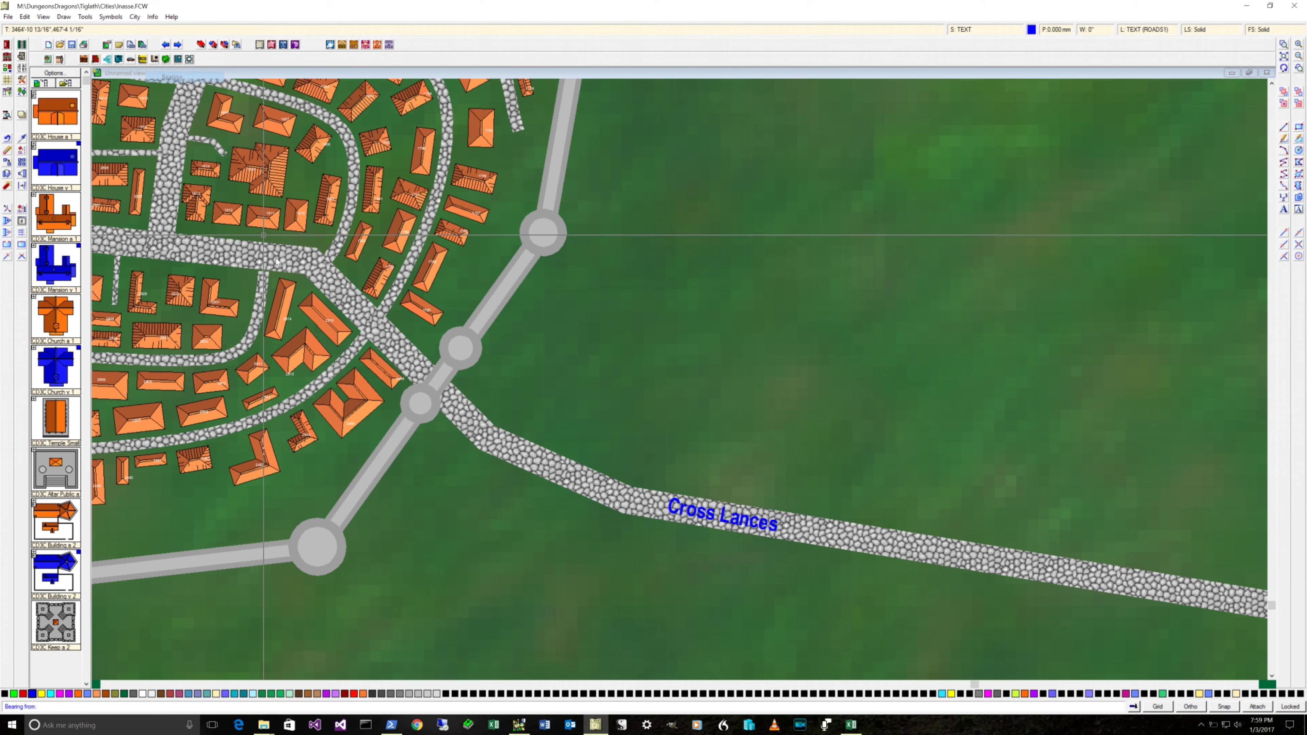
click(334, 268)
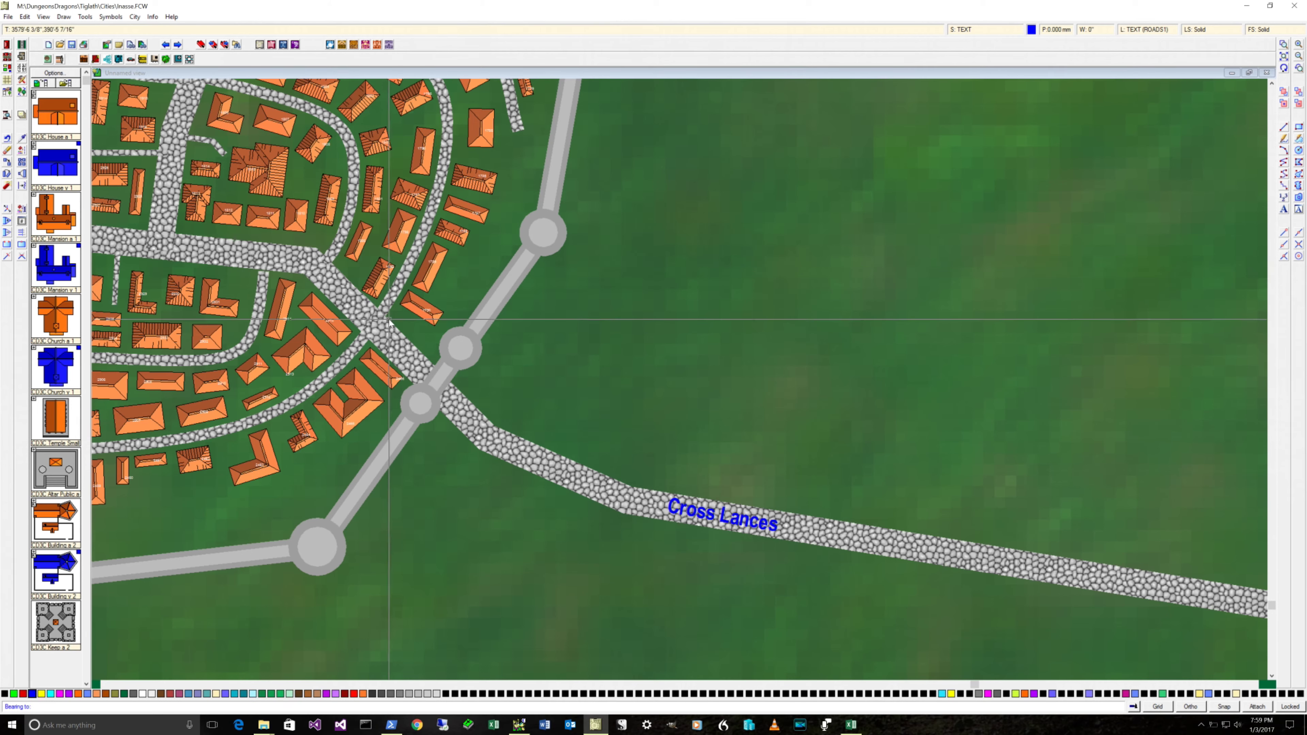
click(410, 342)
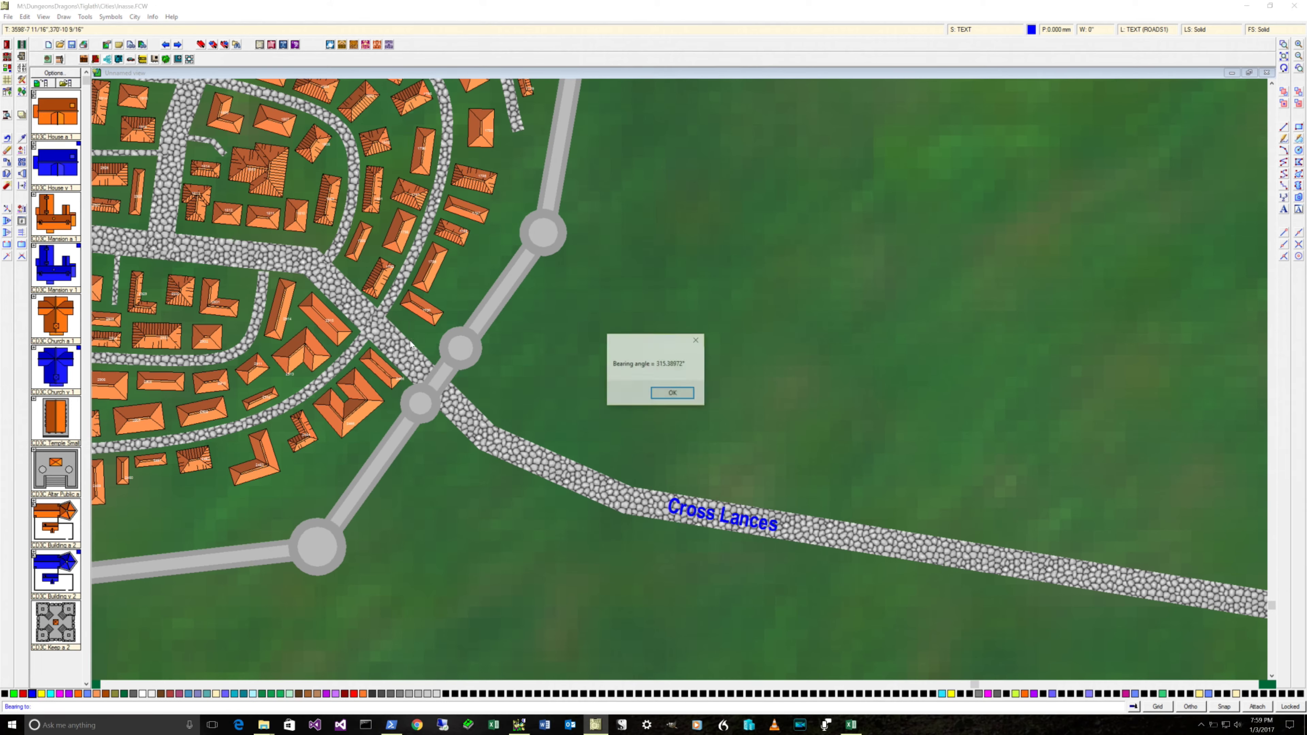
click(678, 396)
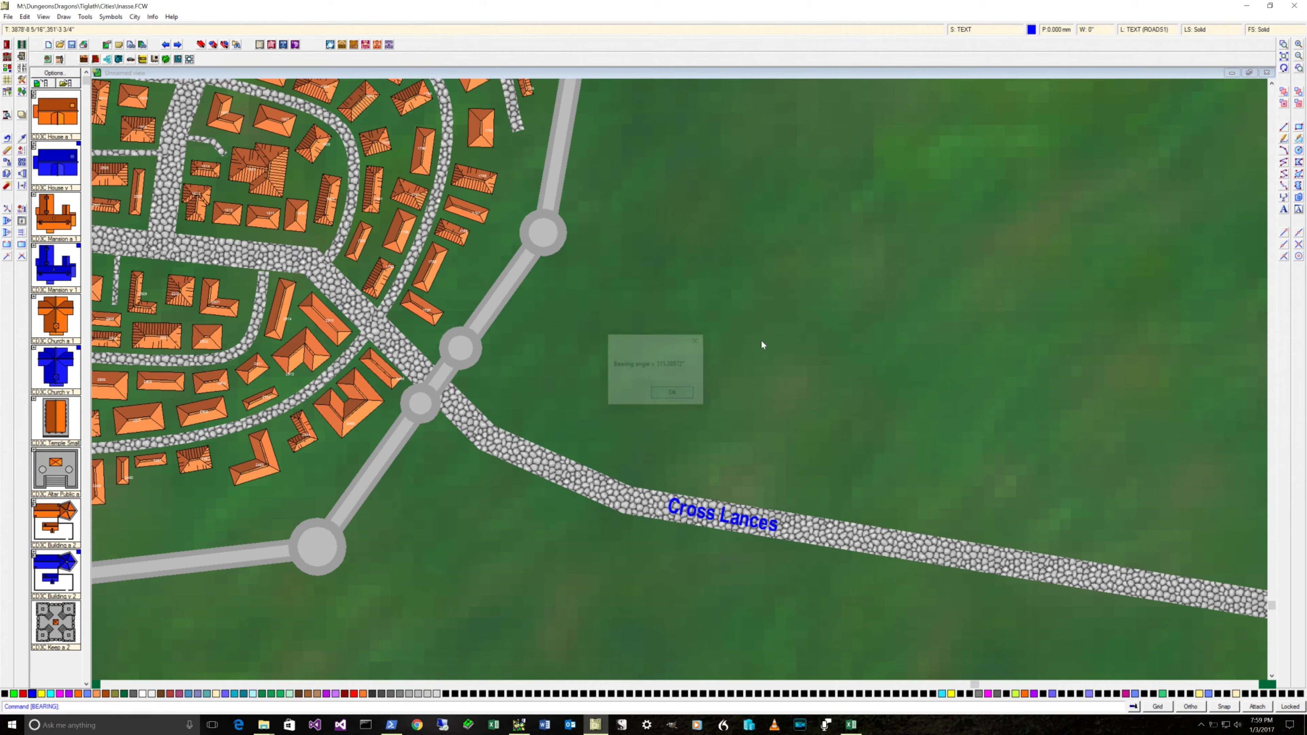
- Place a second blue 'Cross Lances' label angled along that diagonal street
click(1284, 210)
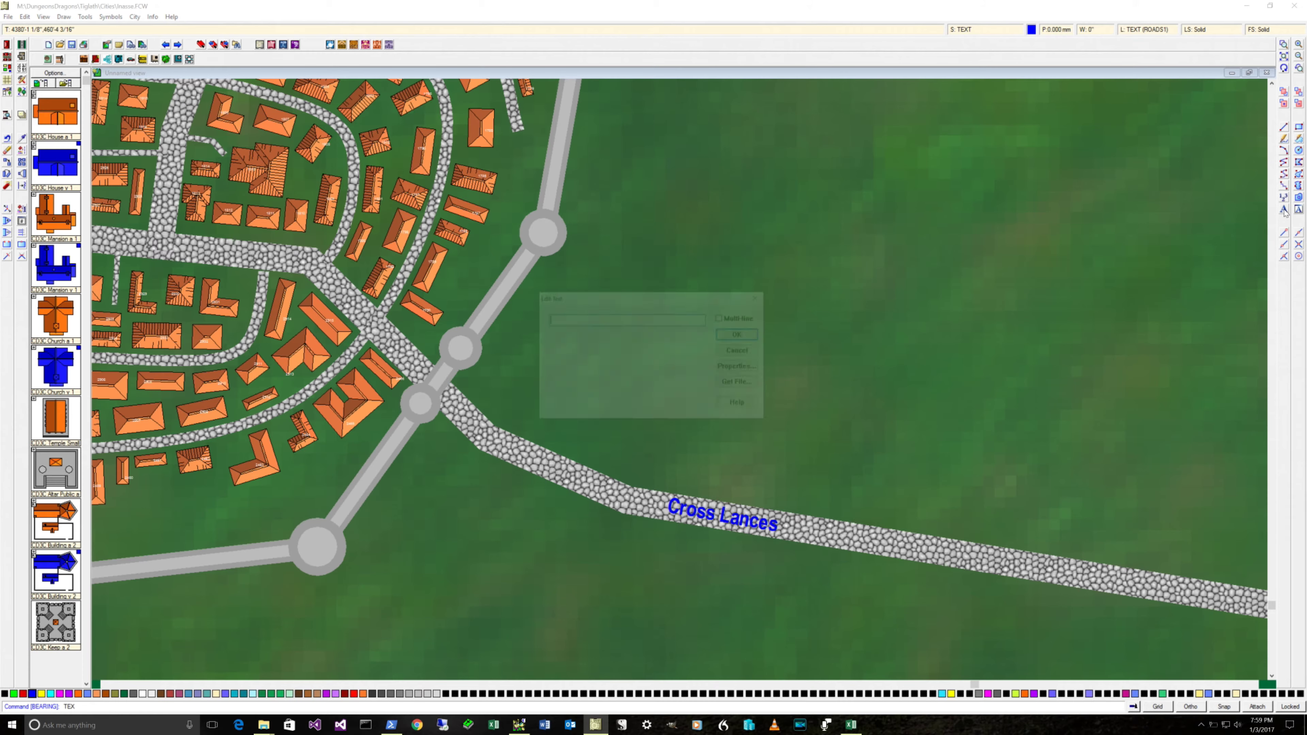
text(Cross Lances)
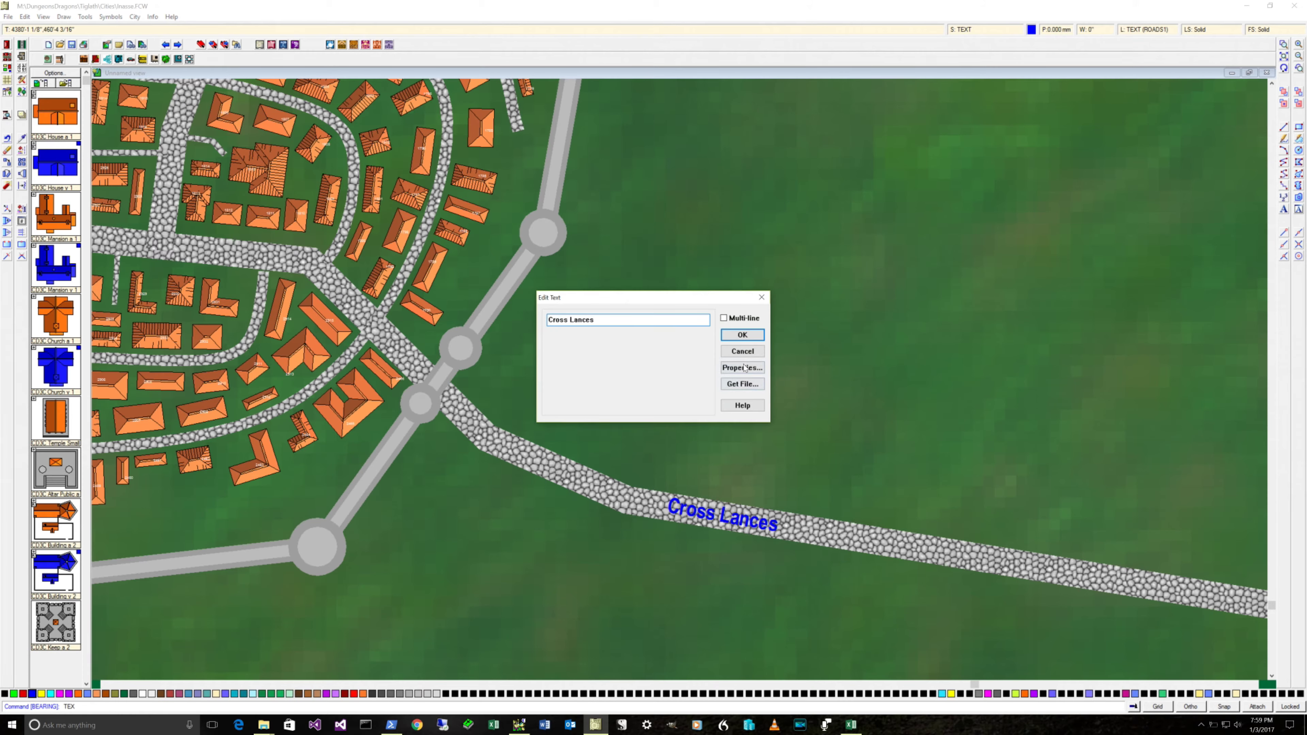
click(744, 366)
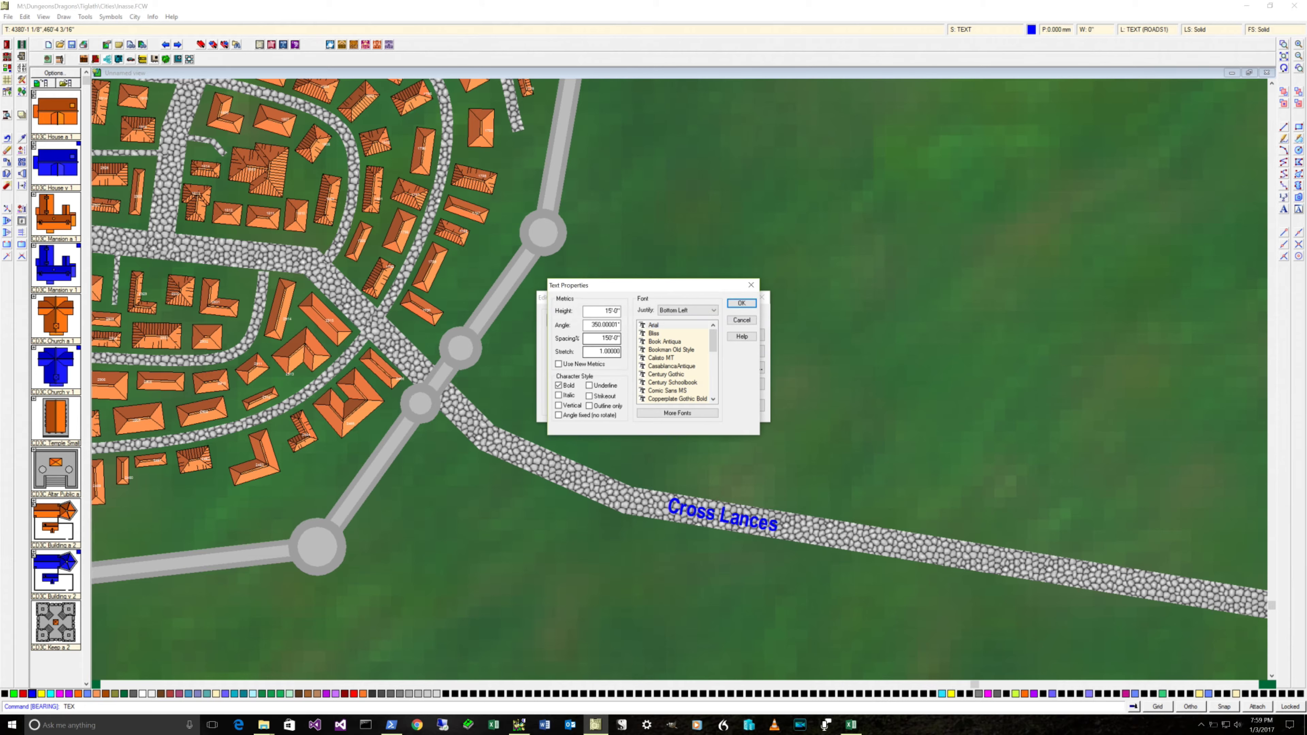
key(Tab)
text(3)
click(742, 303)
click(741, 336)
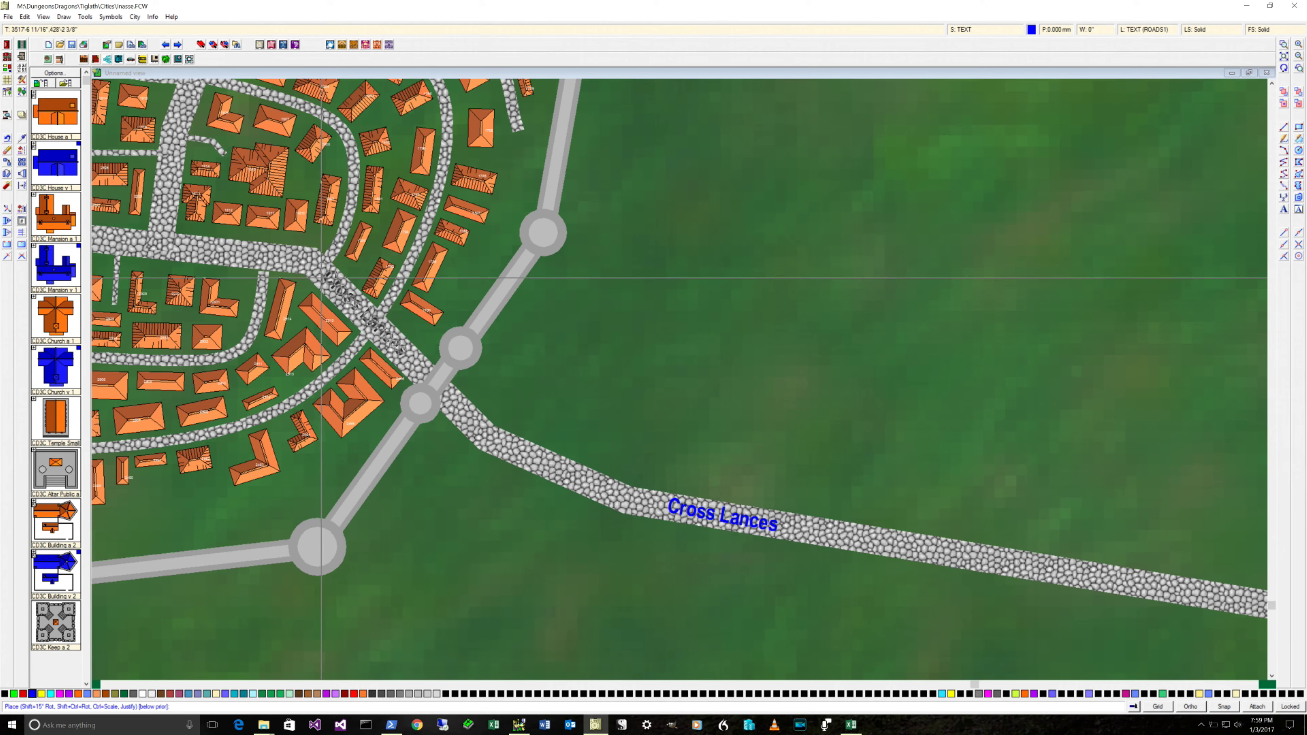
click(321, 279)
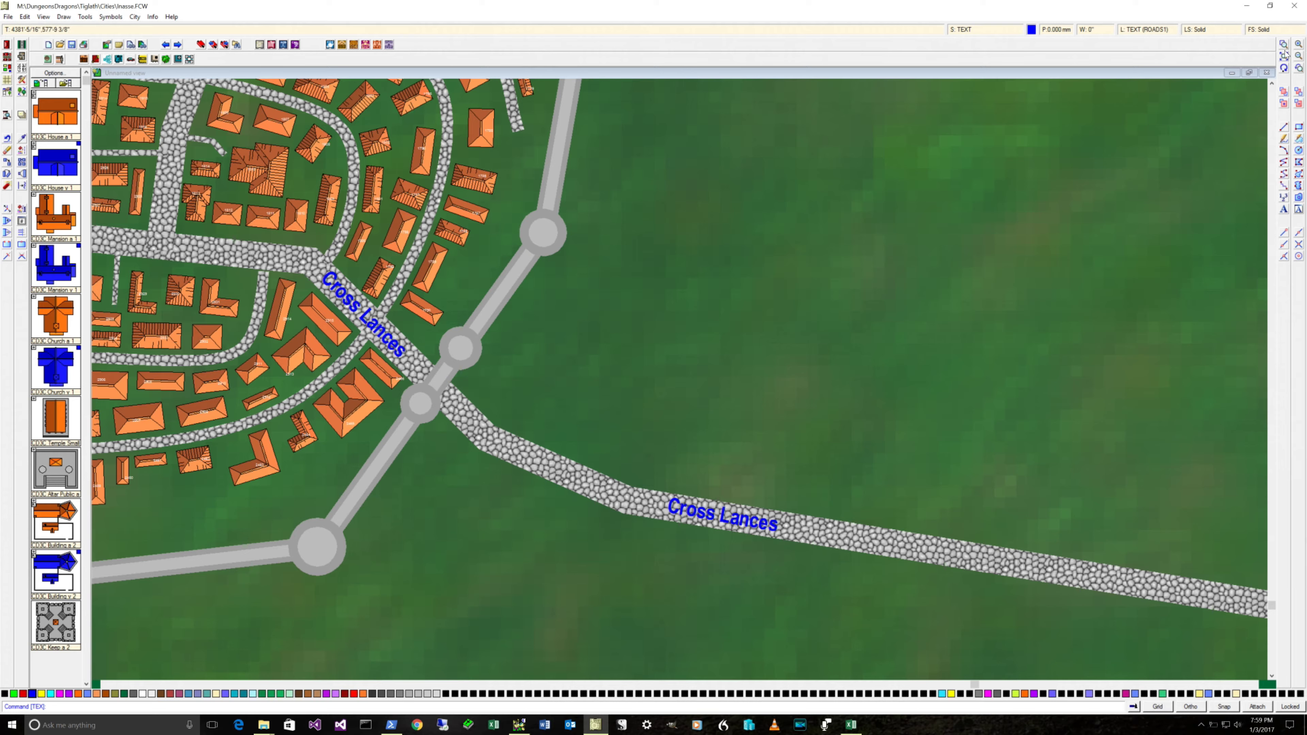
- Redraw the map window and scroll over to the long cobbled main street to the west
click(1284, 70)
click(1251, 73)
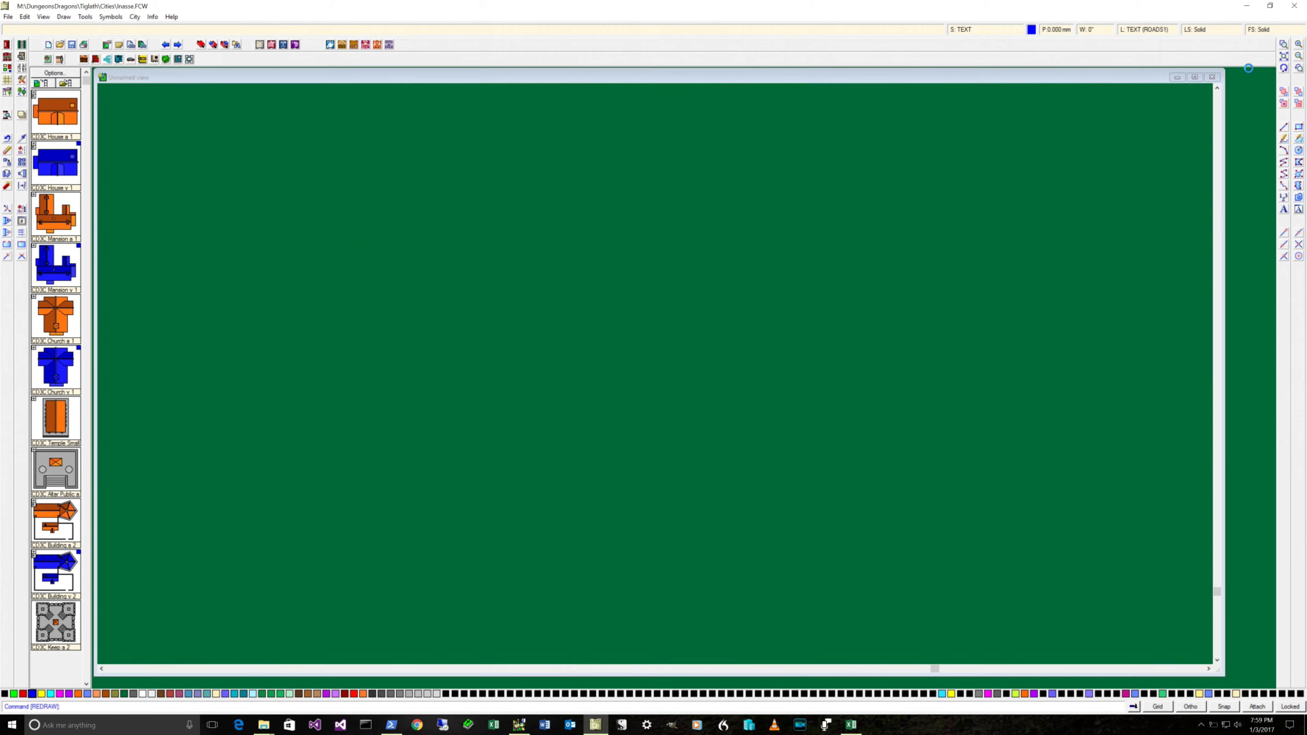
click(1194, 78)
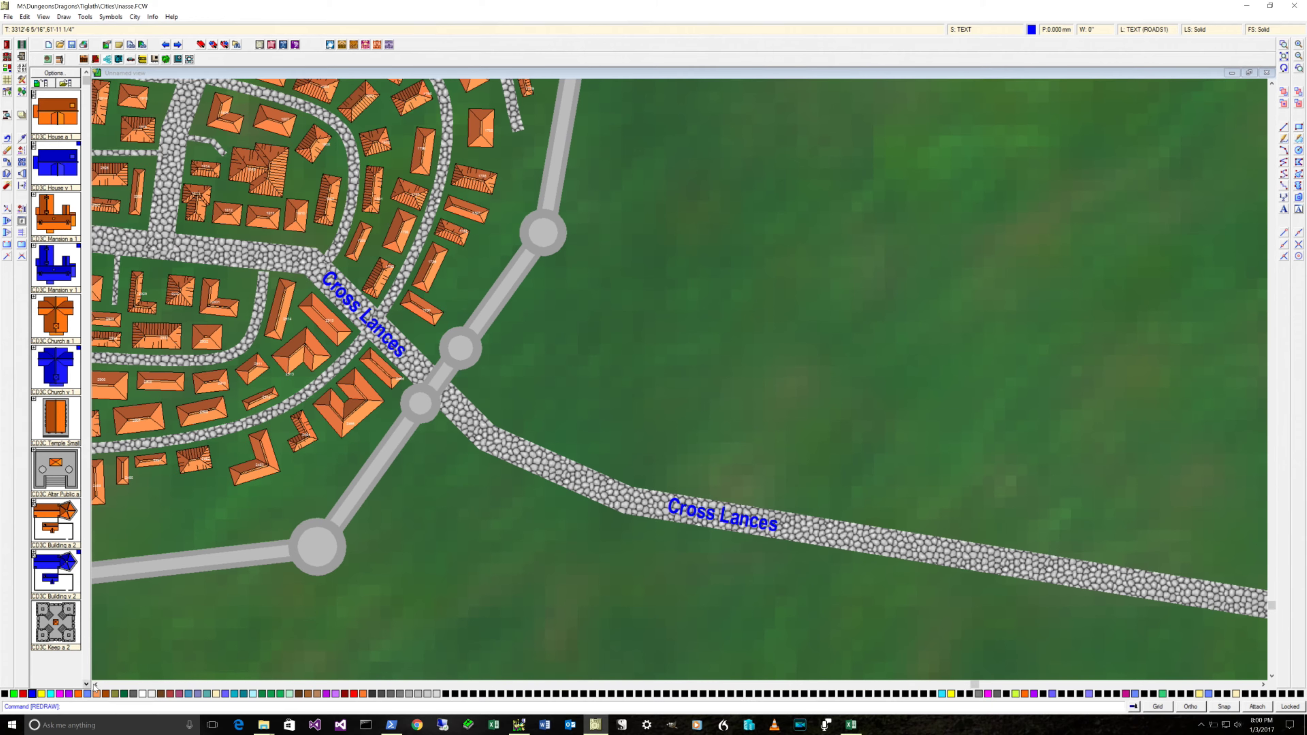
click(216, 685)
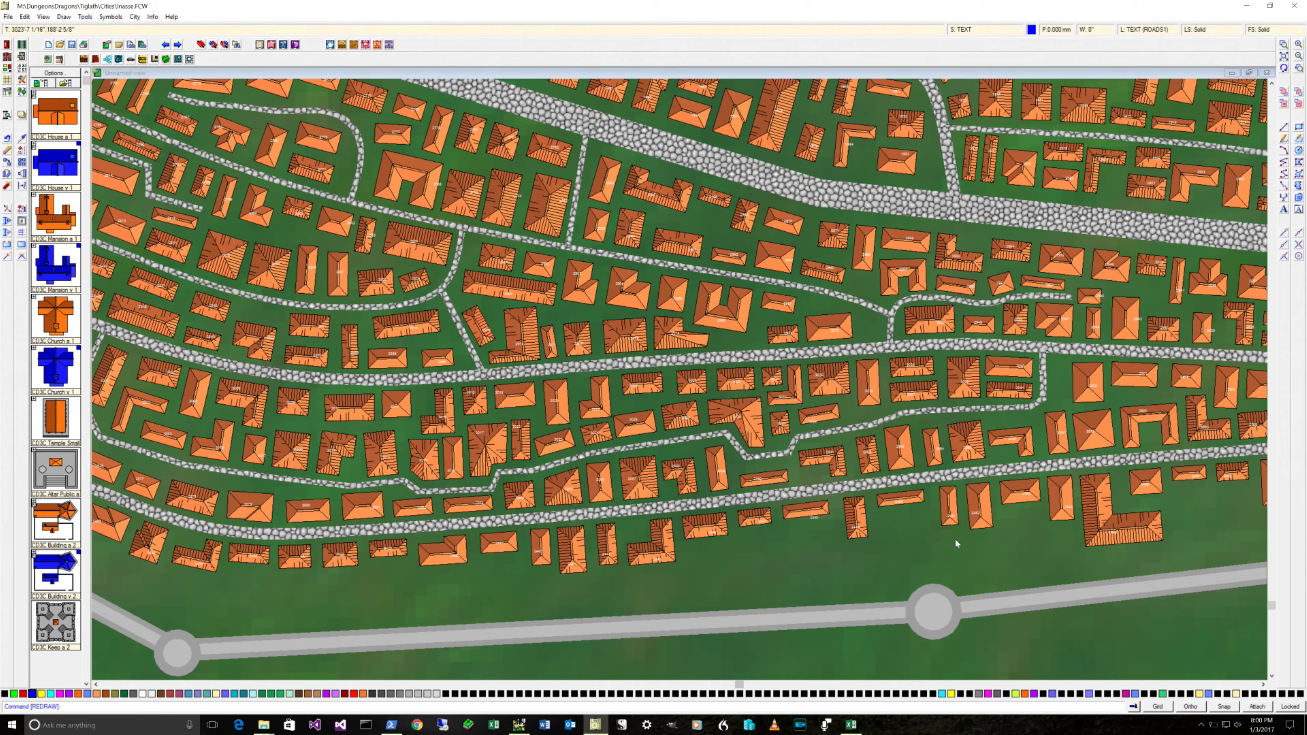
click(1262, 686)
click(1262, 686)
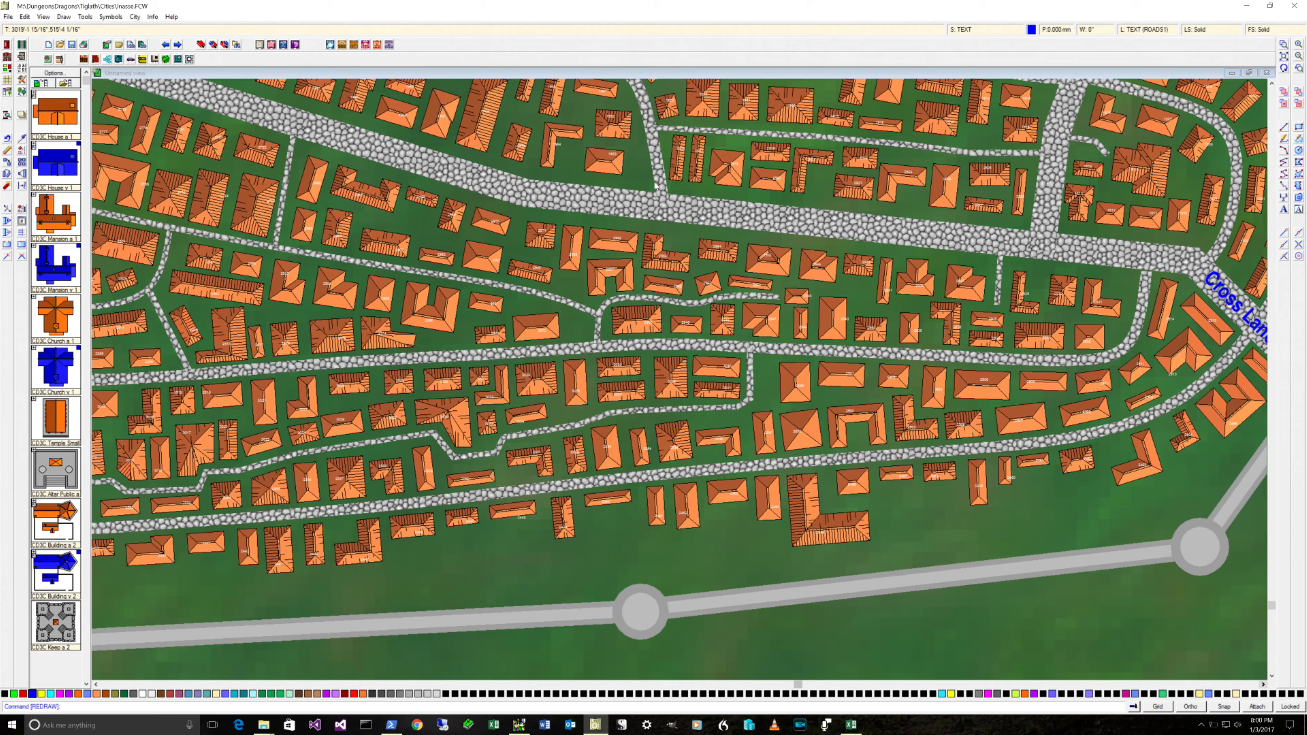
click(152, 17)
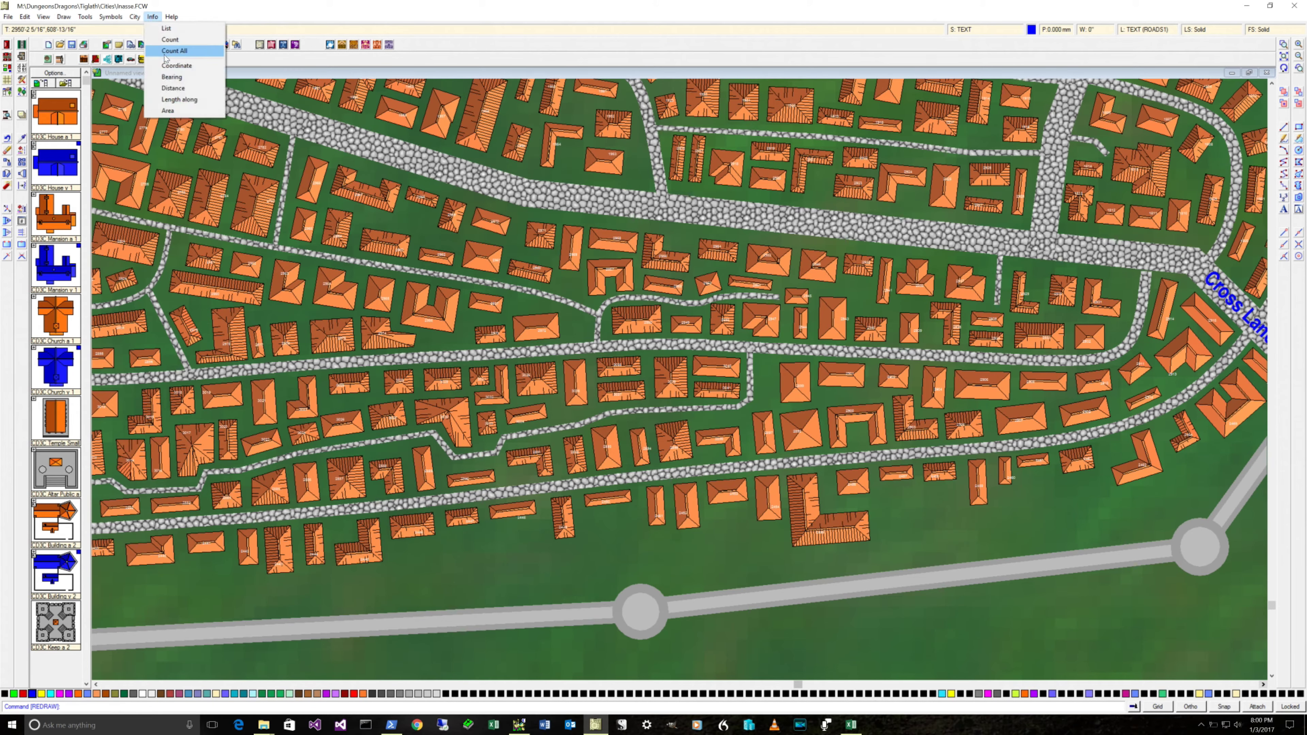
click(171, 77)
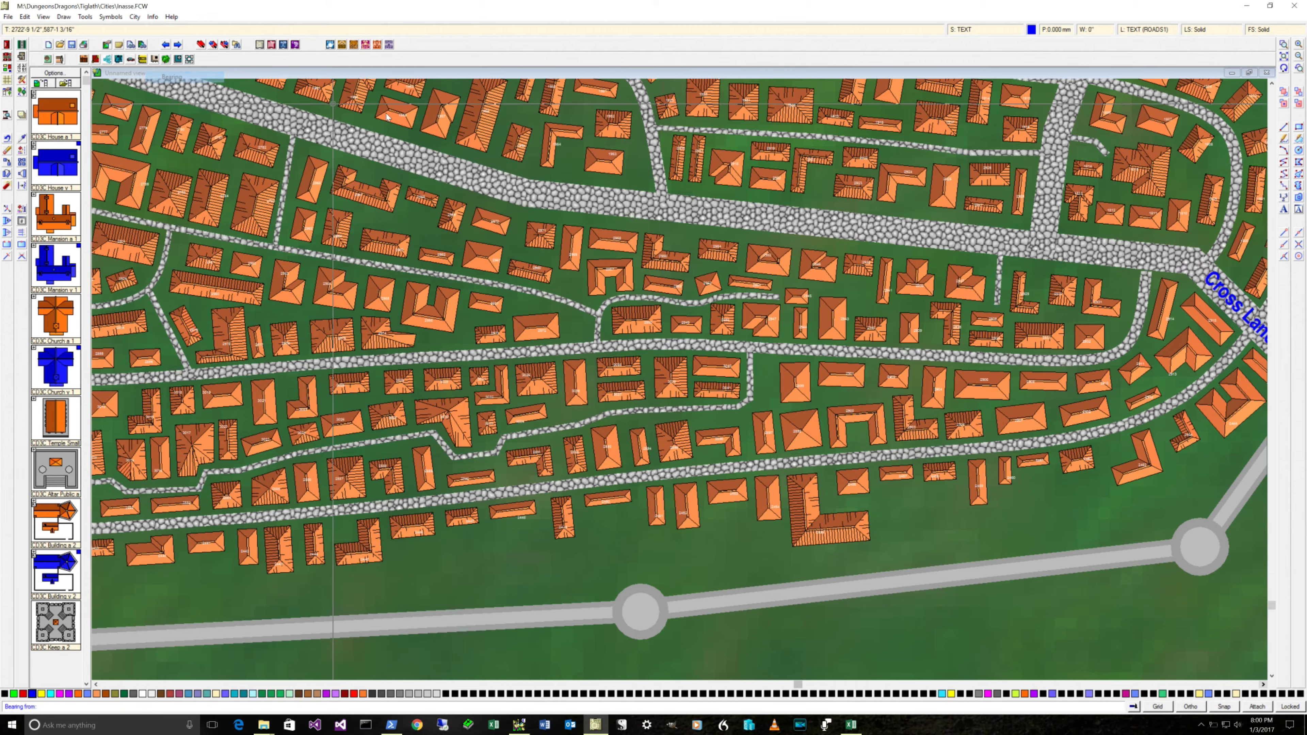
click(554, 181)
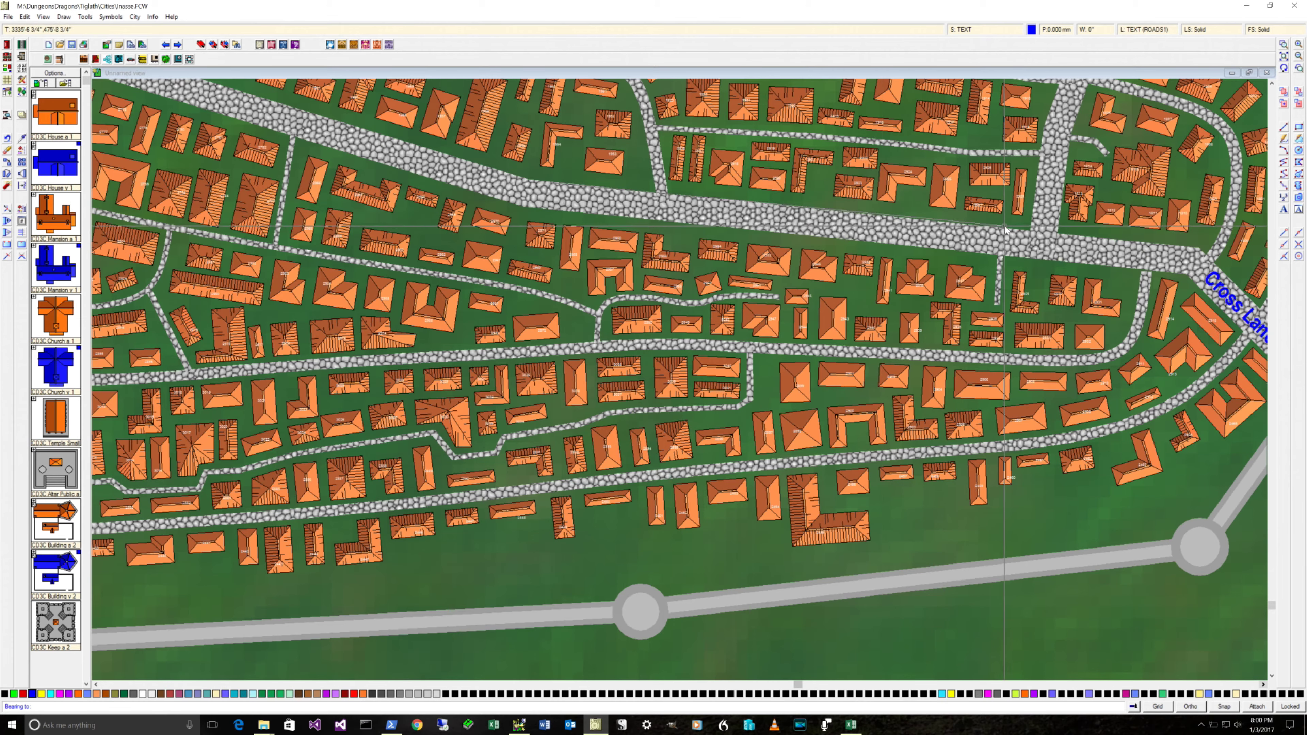
click(1031, 236)
click(666, 394)
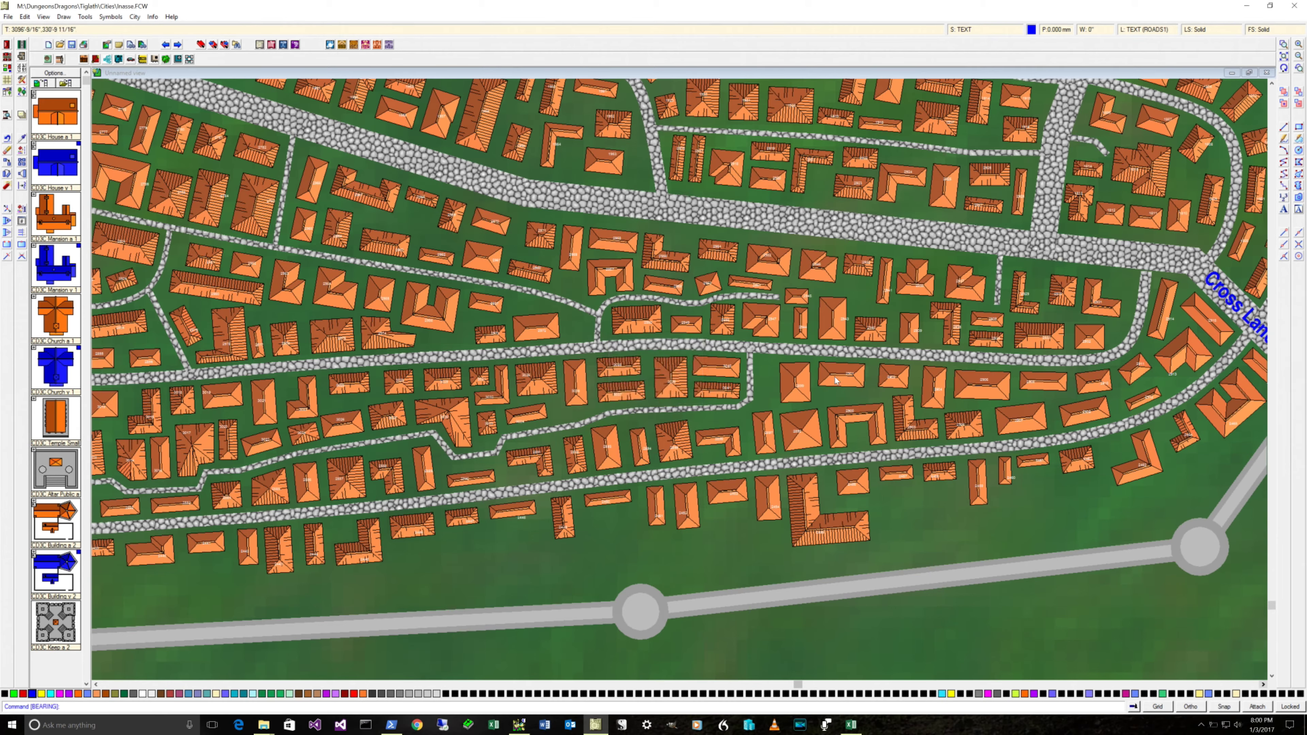
click(1283, 210)
- Place a blue 'Cross Lances' label at 354° along the upper main street
text(Cross Lances)
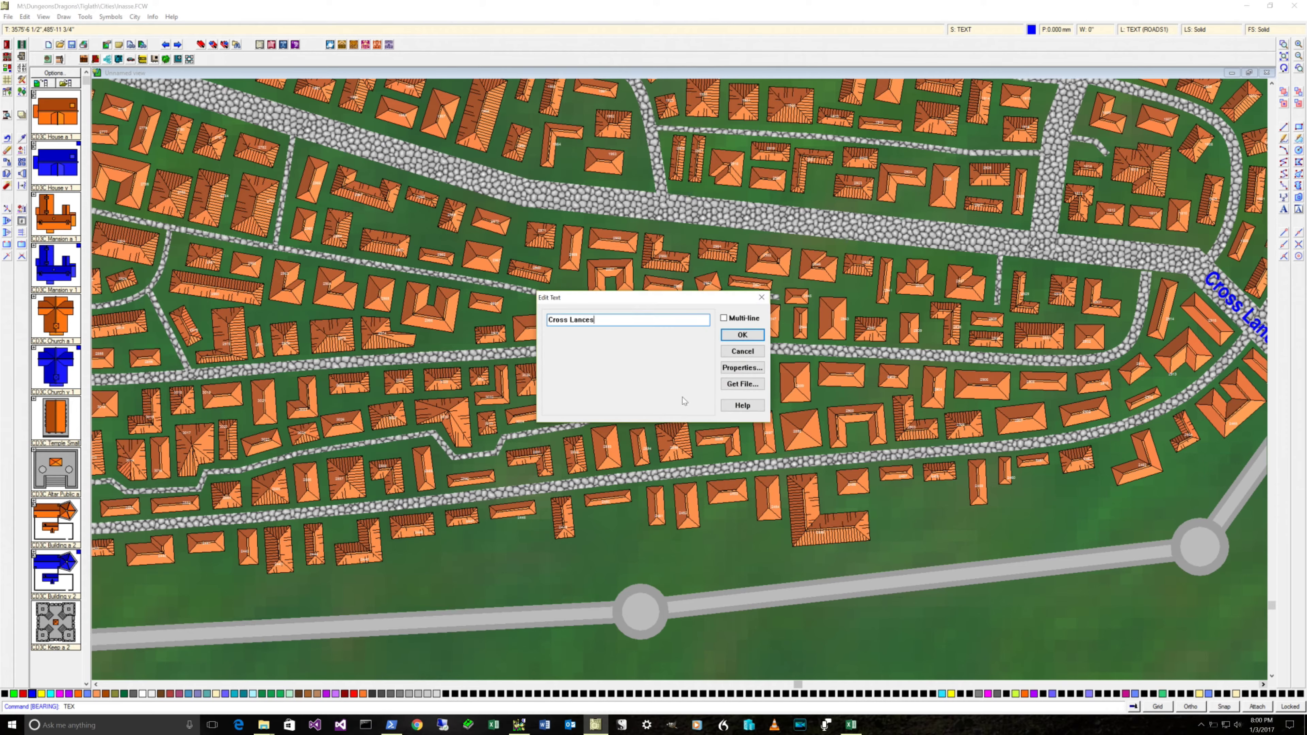
click(730, 368)
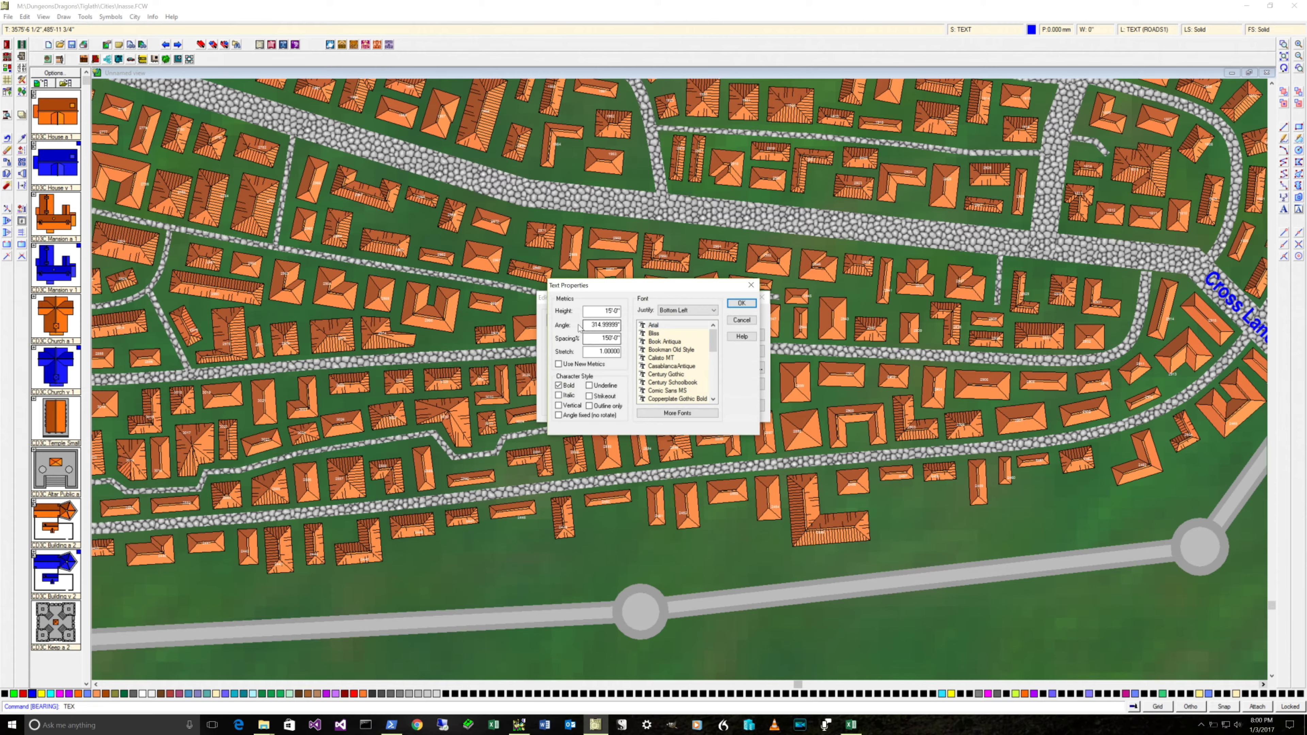
double_click(612, 324)
text(354)
key(Return)
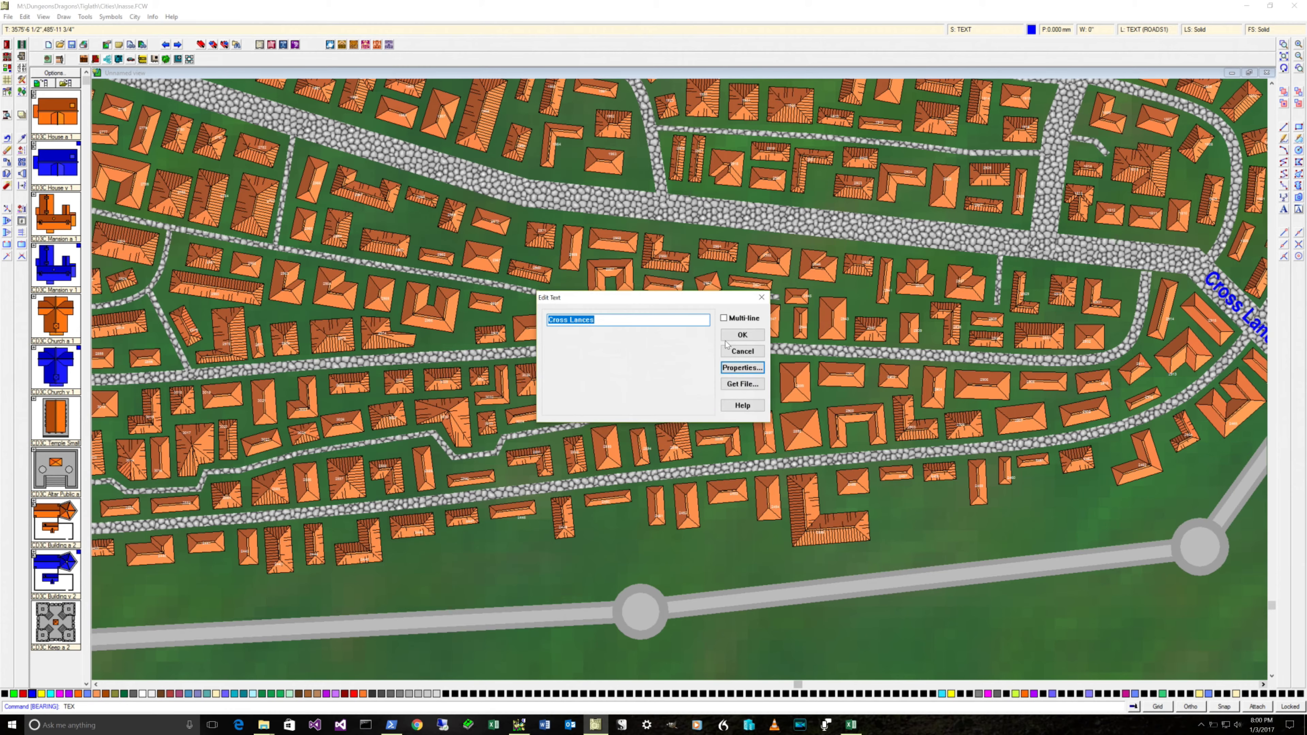
click(756, 335)
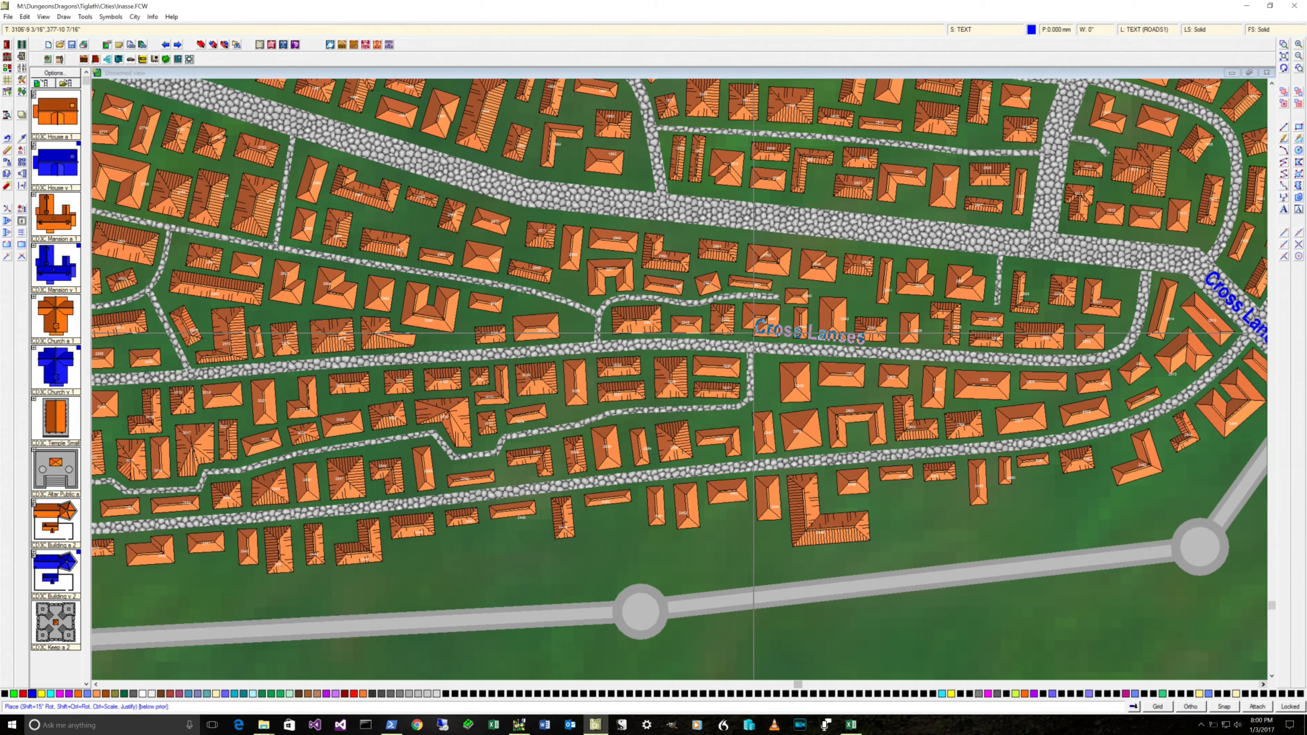
click(679, 215)
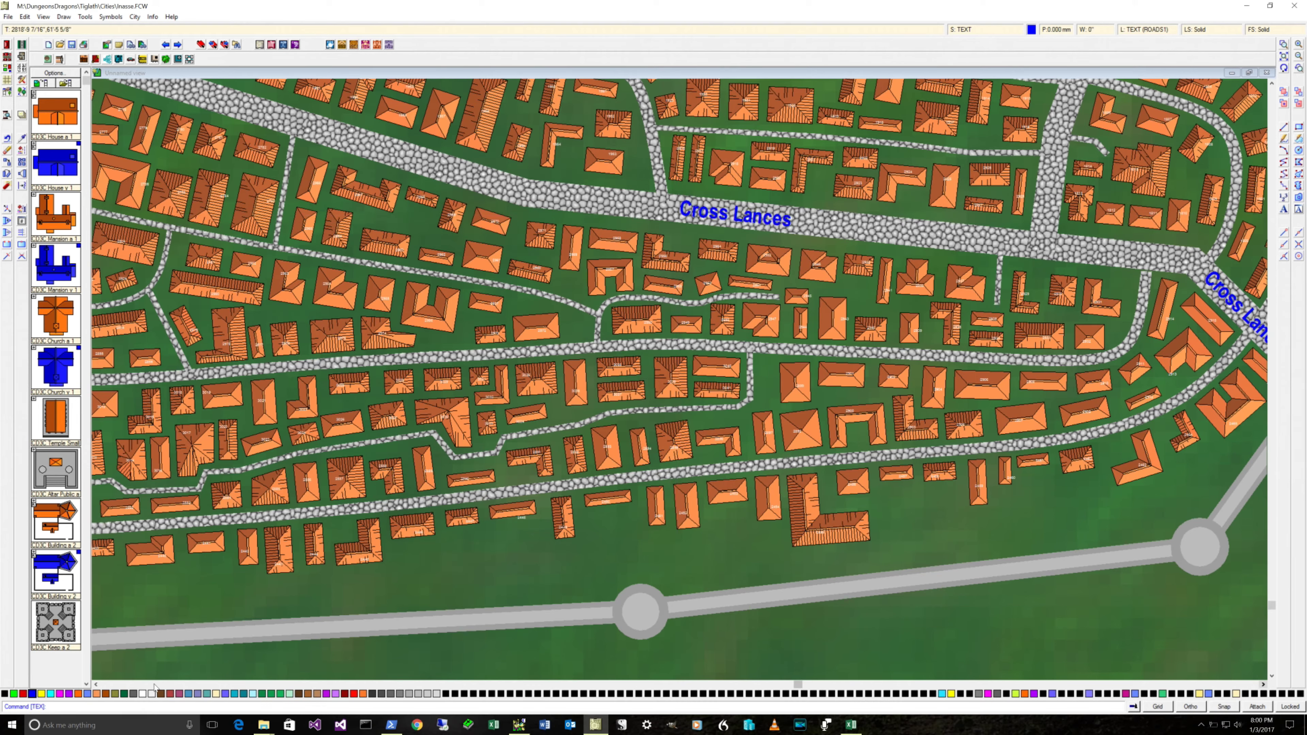
click(153, 685)
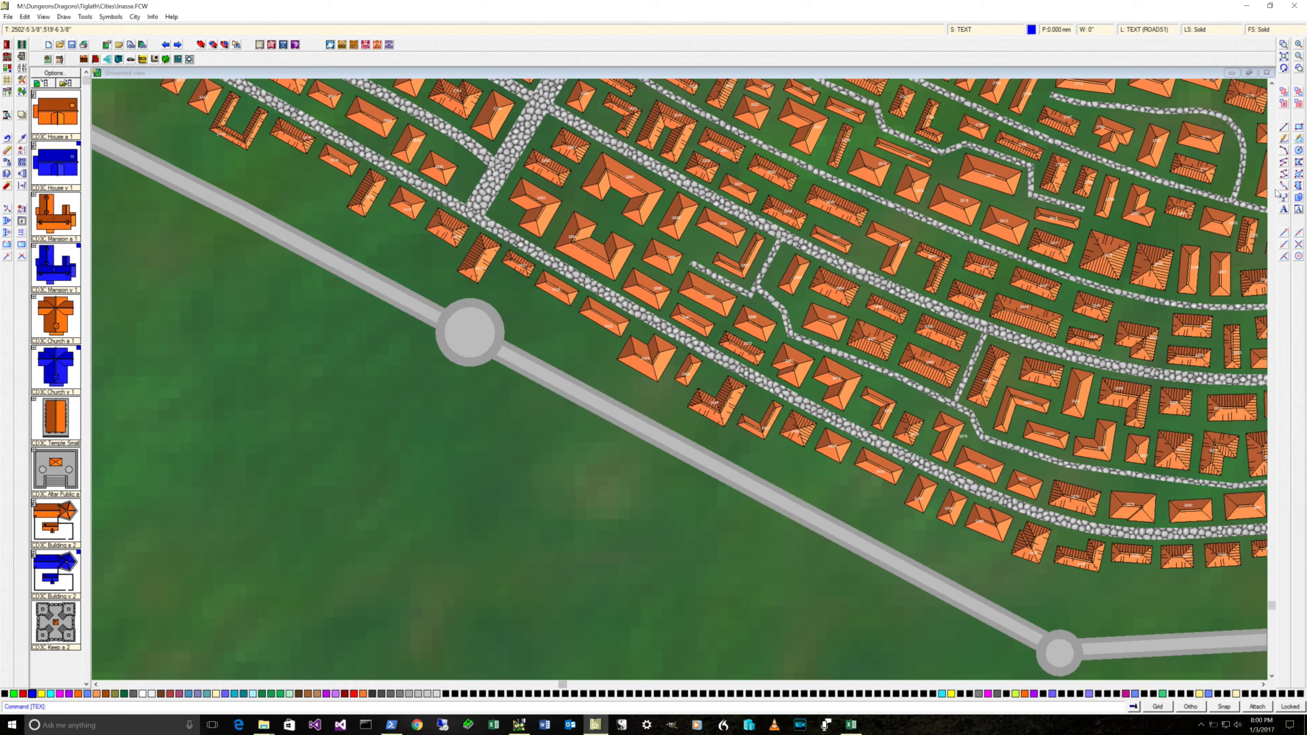
- Scroll and zoom out to a wide view showing the river and the labelled Cross Lances street
click(1271, 201)
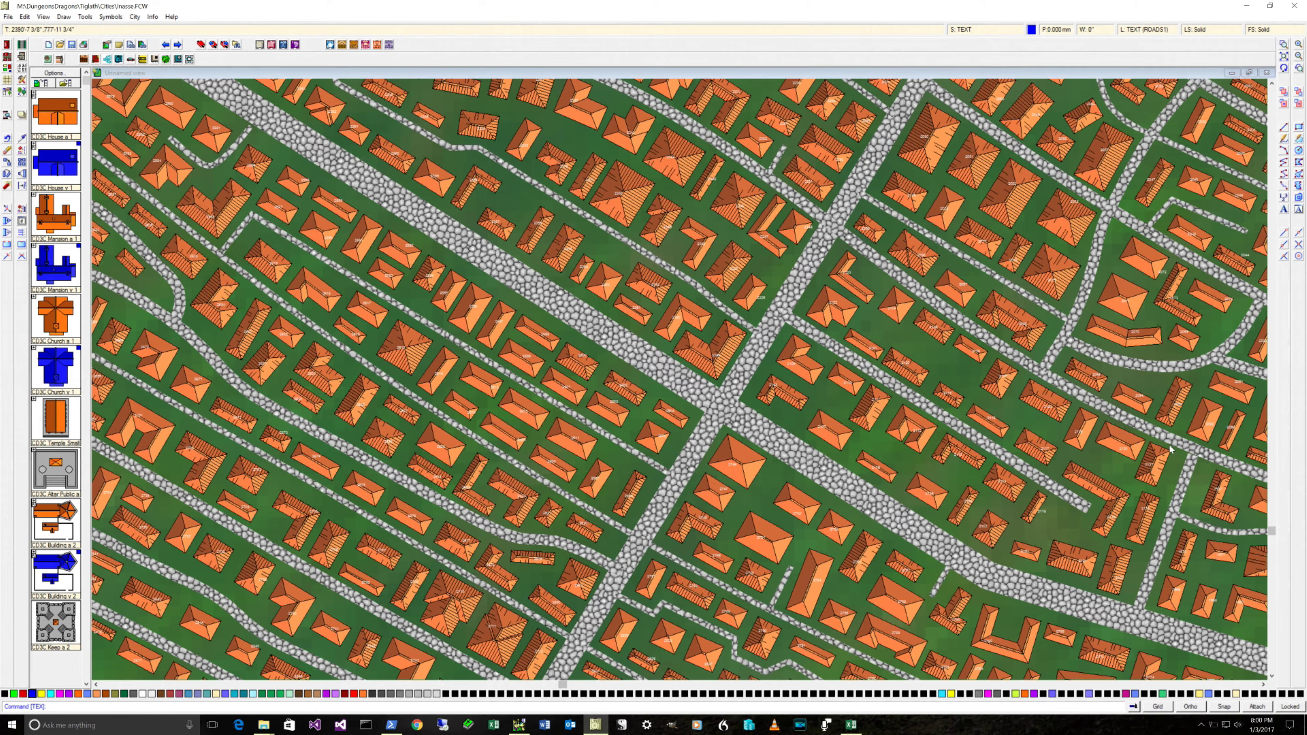
click(1298, 57)
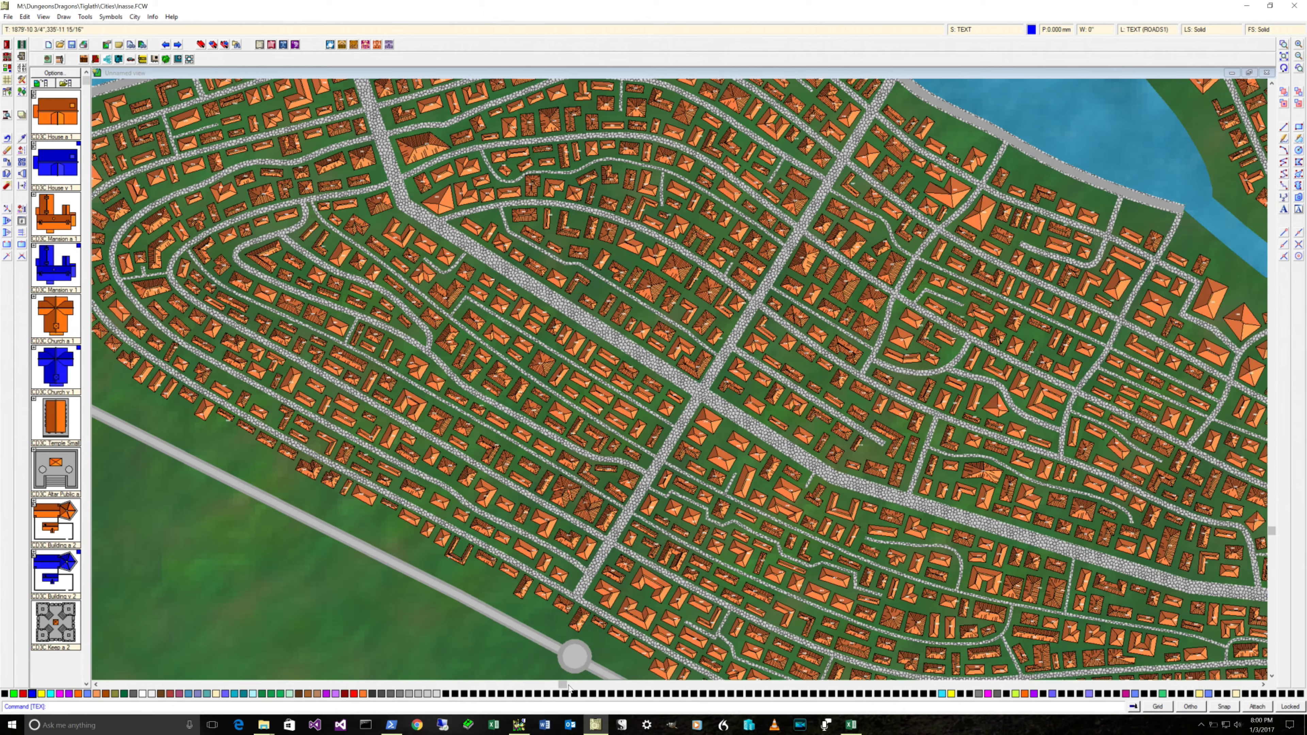
drag(563, 687, 609, 684)
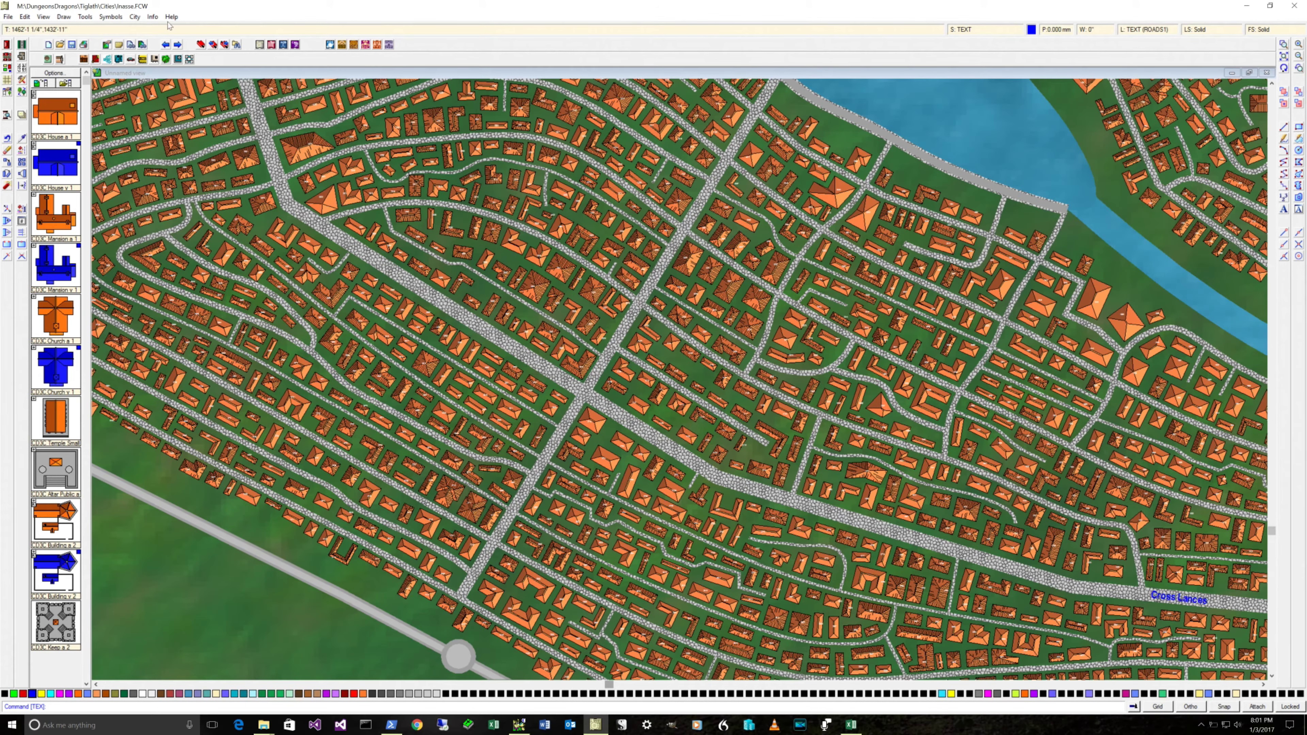
click(152, 16)
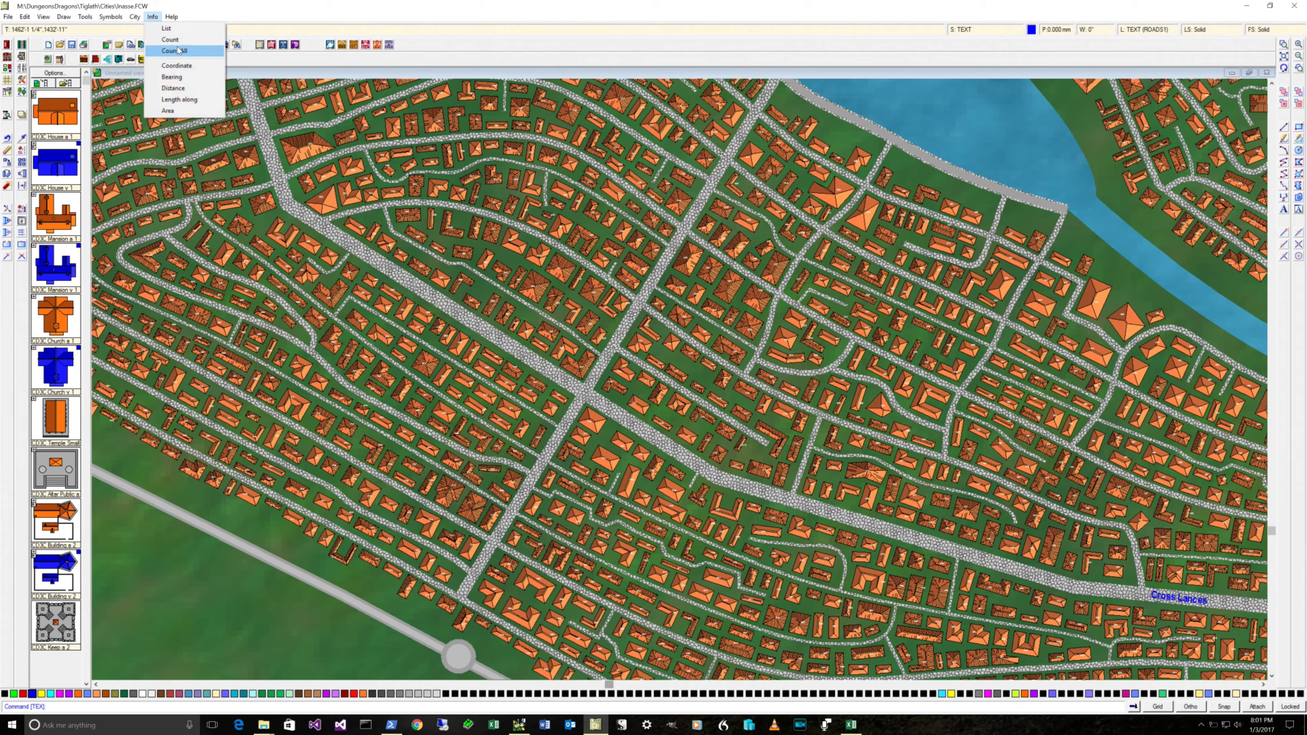
- Measure the diagonal main street's bearing, reading 342.74105°
click(178, 77)
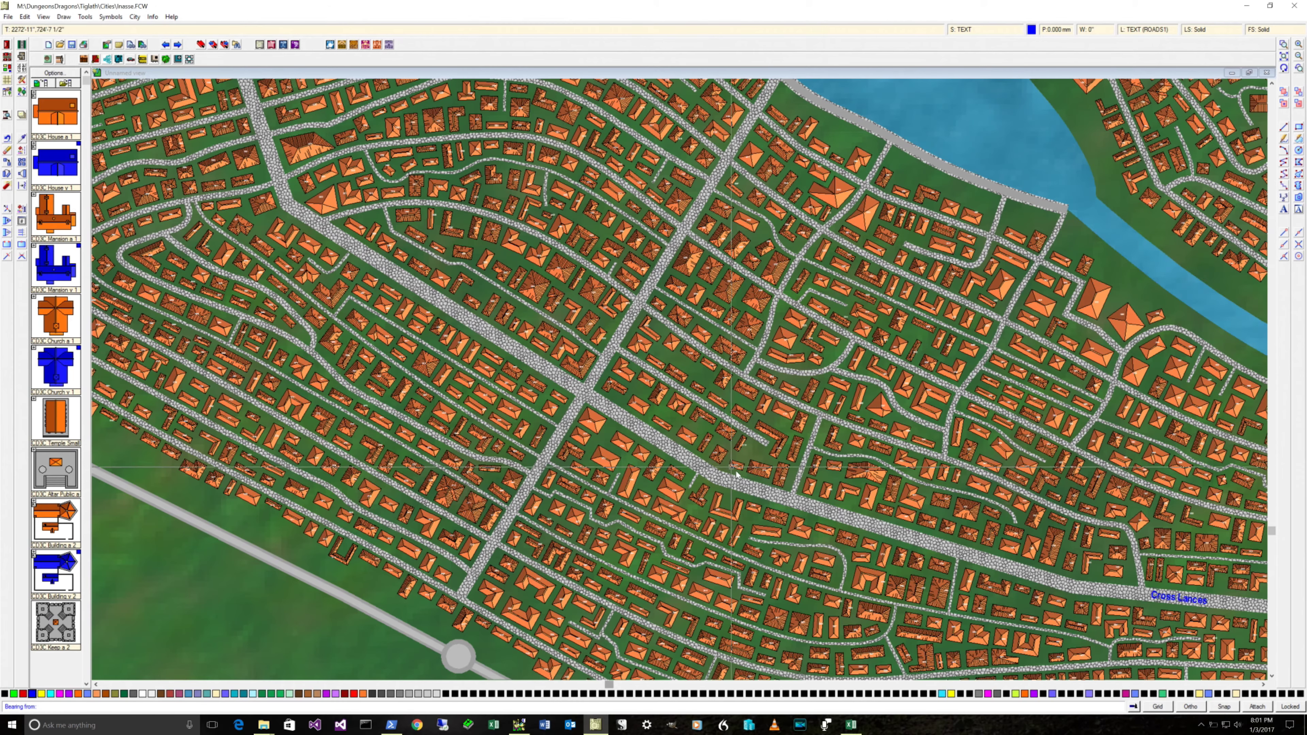
click(783, 493)
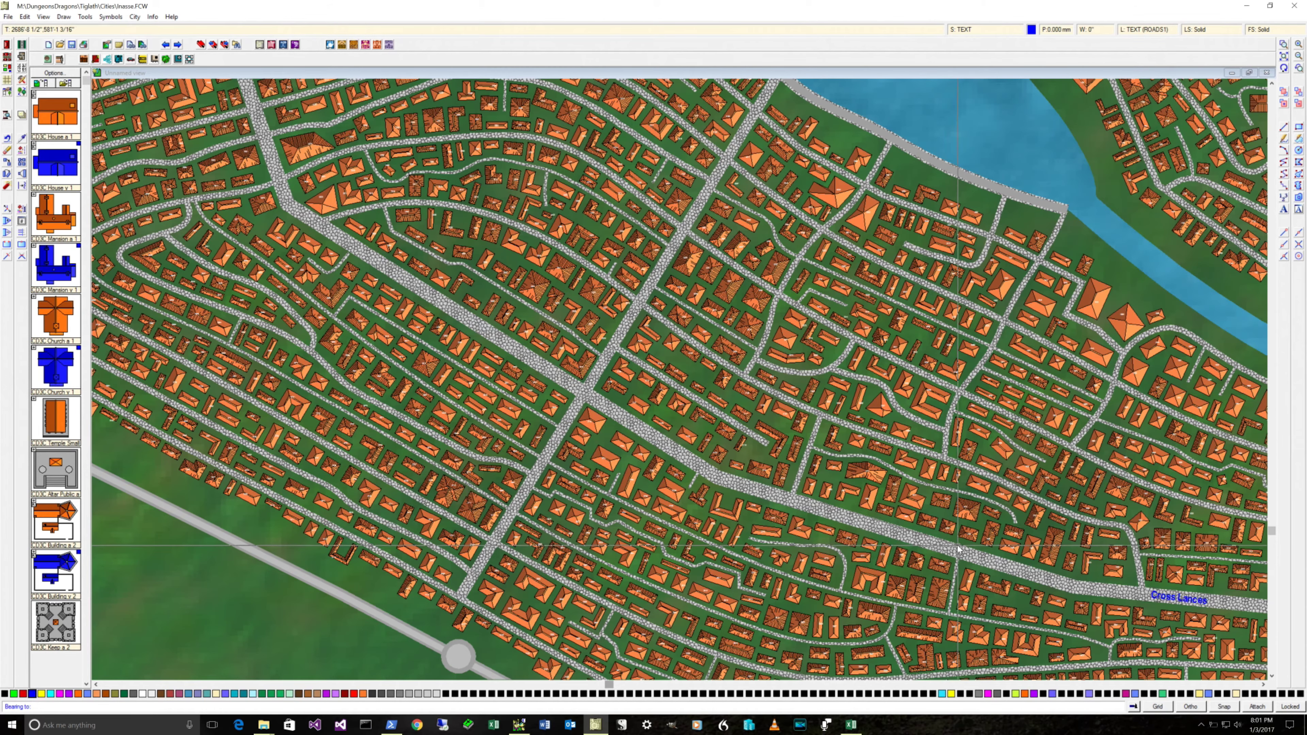
click(898, 538)
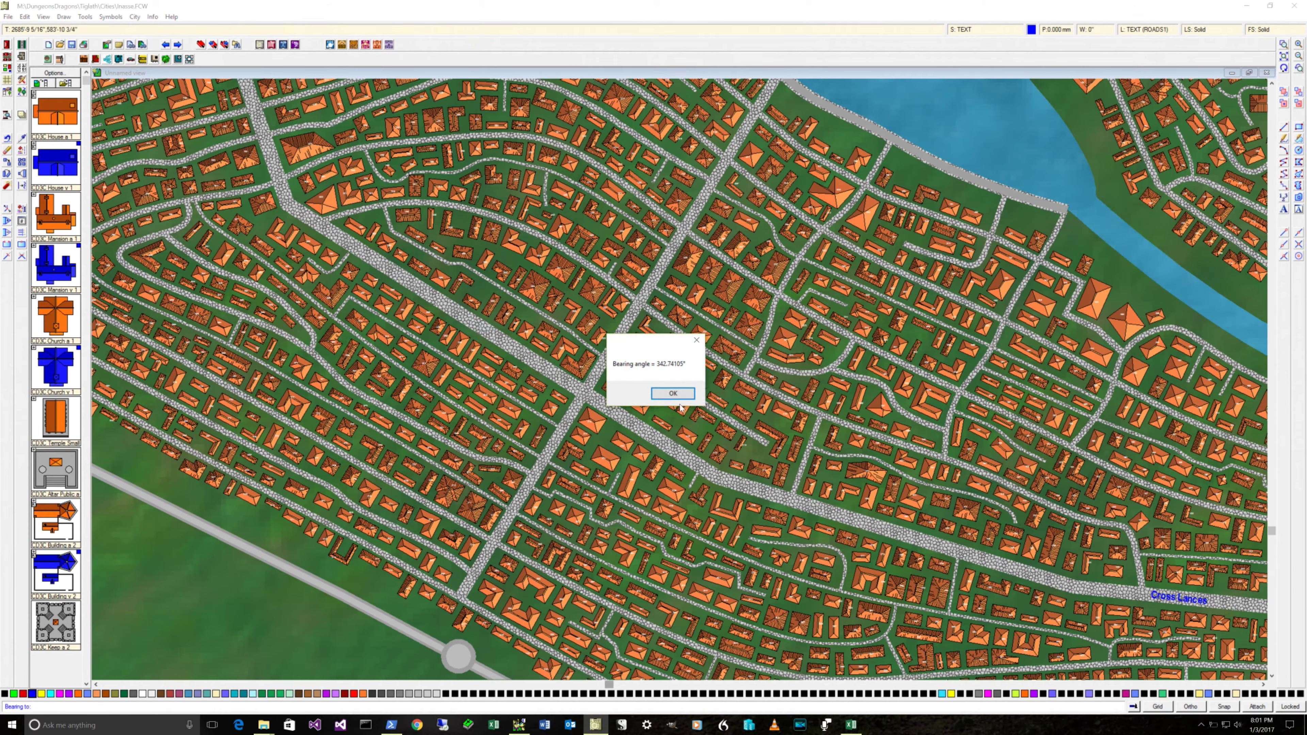
click(675, 394)
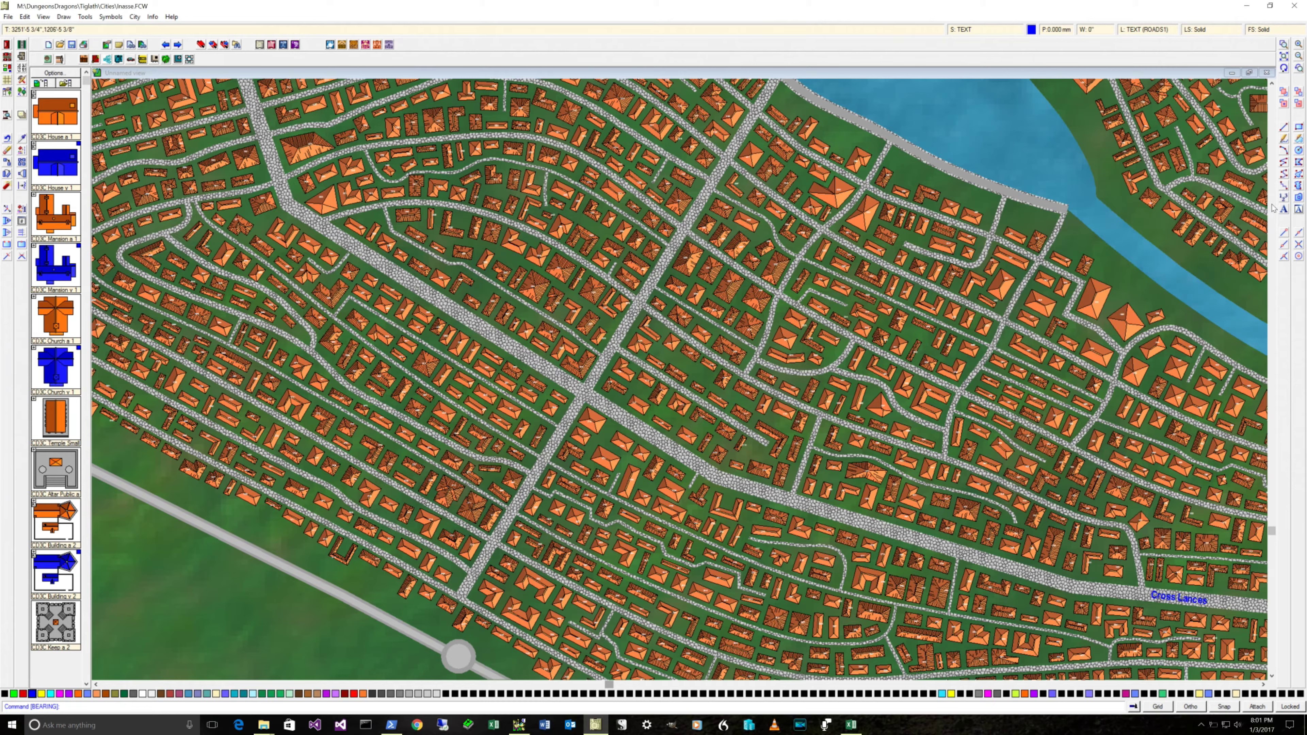
- Add a blue 'Cross Lances' label angled at 342° along the diagonal main street
click(1284, 209)
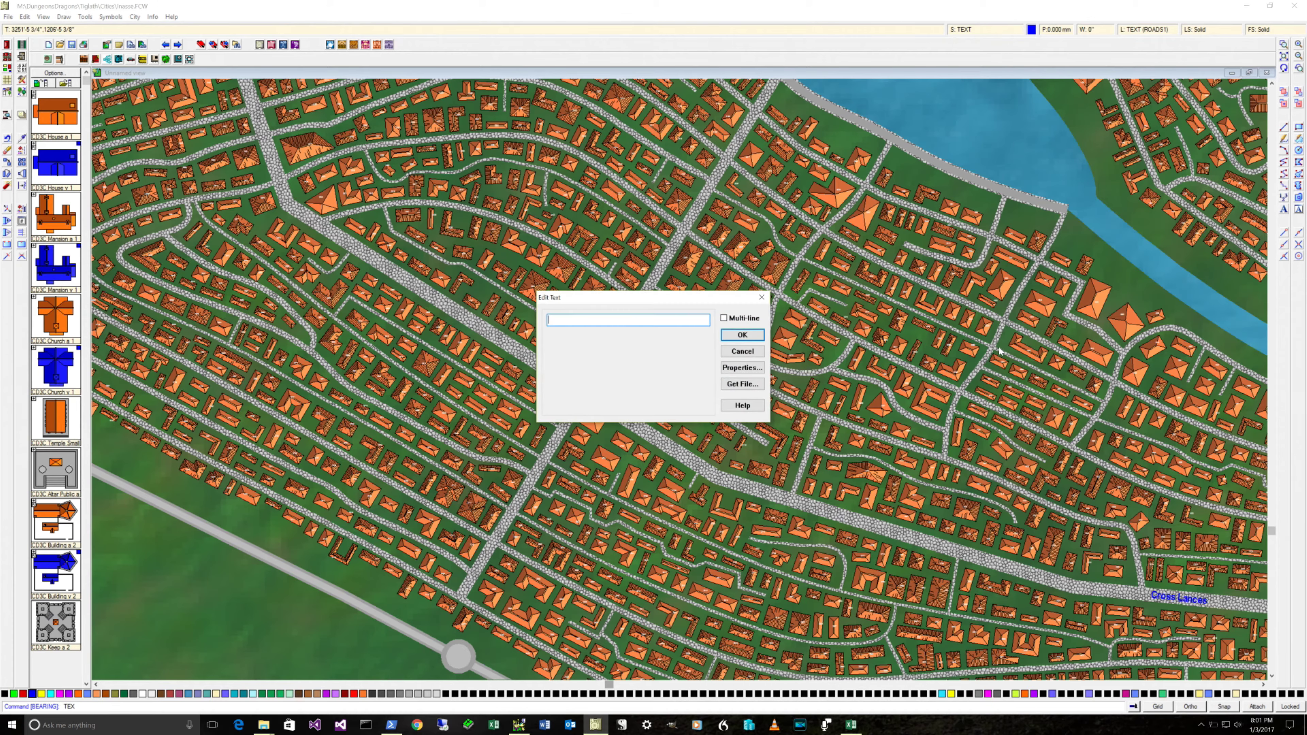
text(Cross Lances)
click(742, 368)
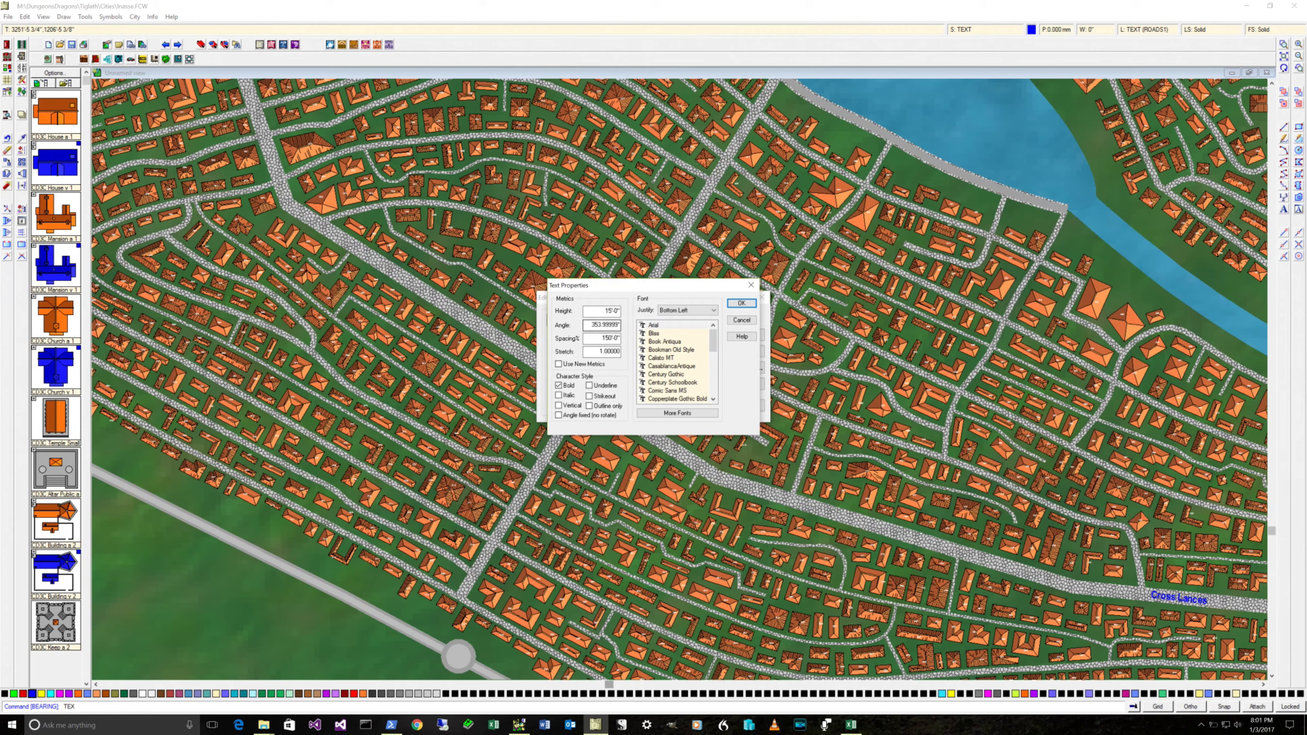
double_click(602, 325)
text(342)
click(743, 307)
click(747, 336)
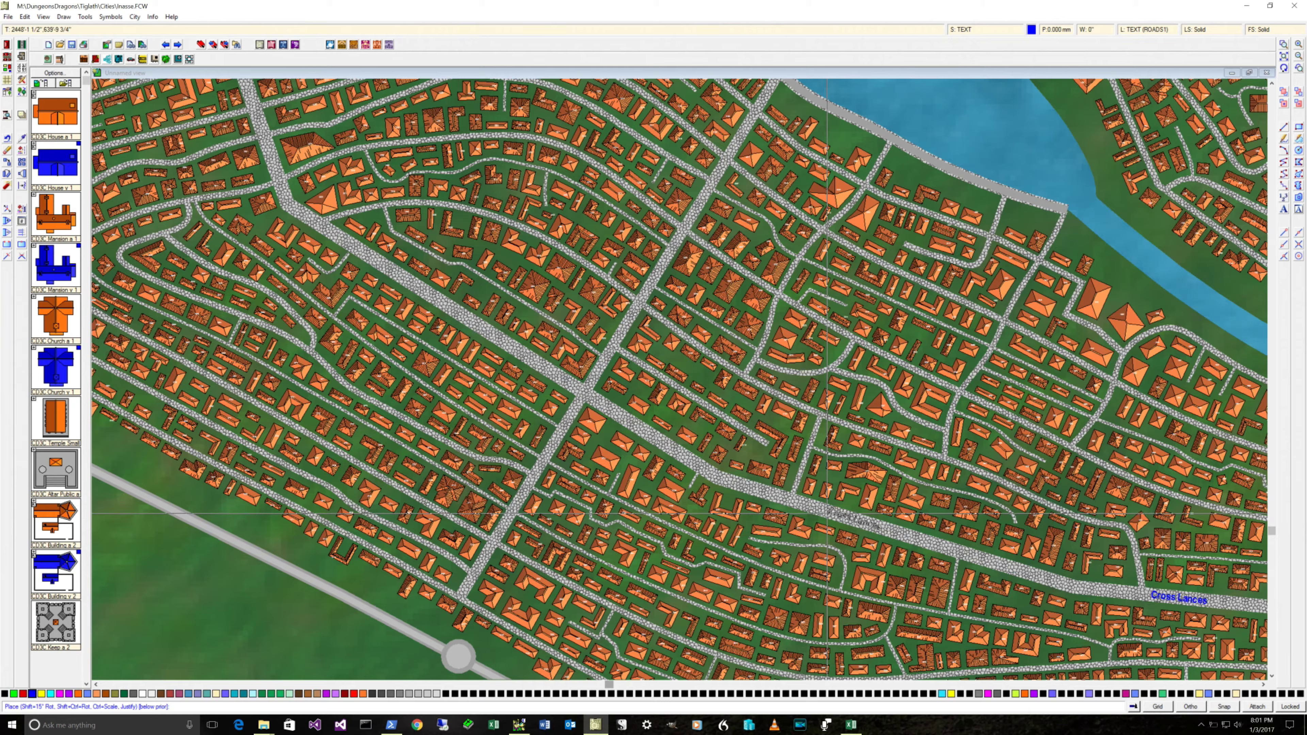
click(826, 513)
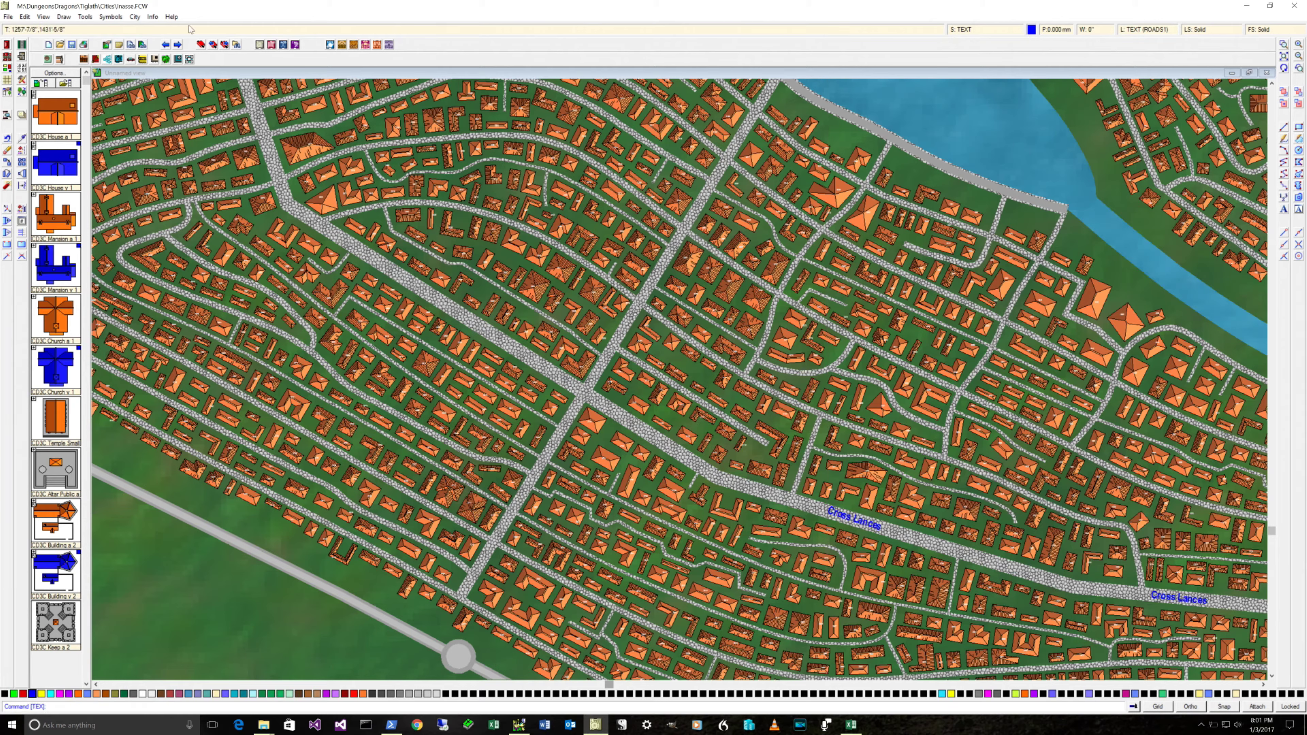
- Measure the bearing between two points on the diagonal main street
click(152, 16)
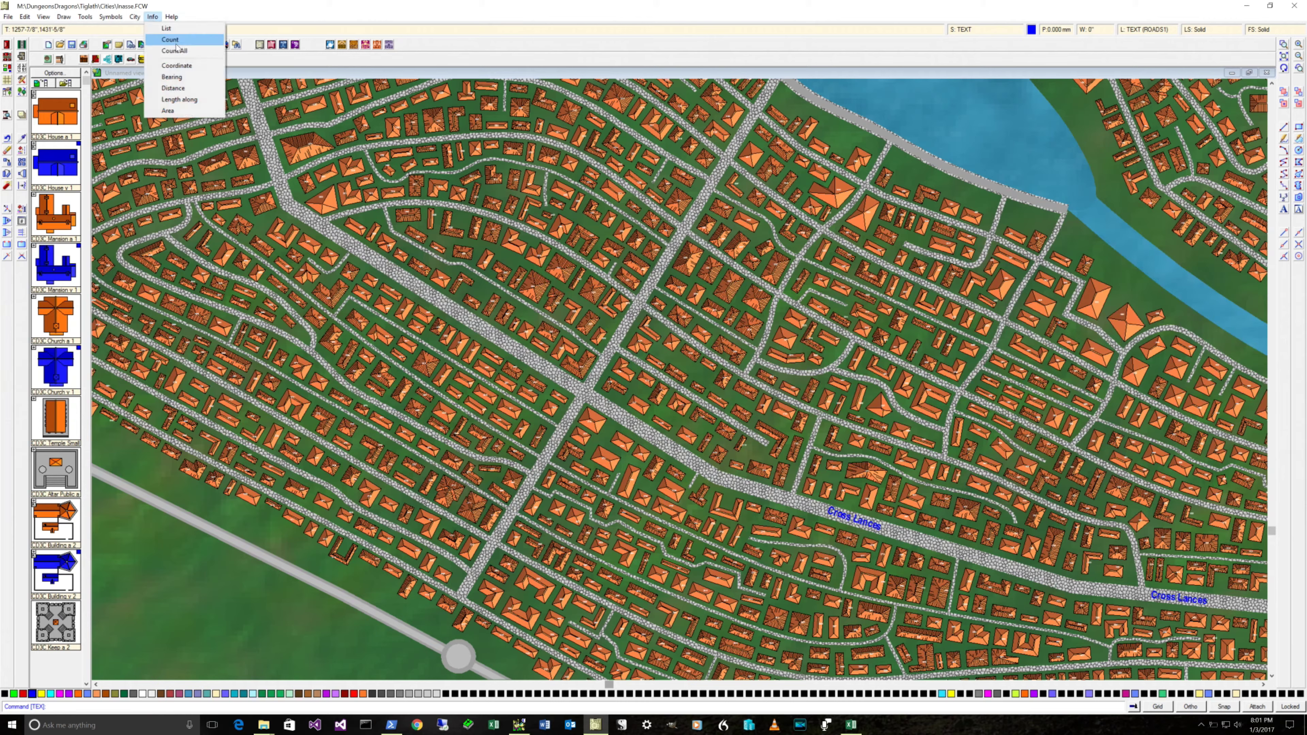
click(183, 81)
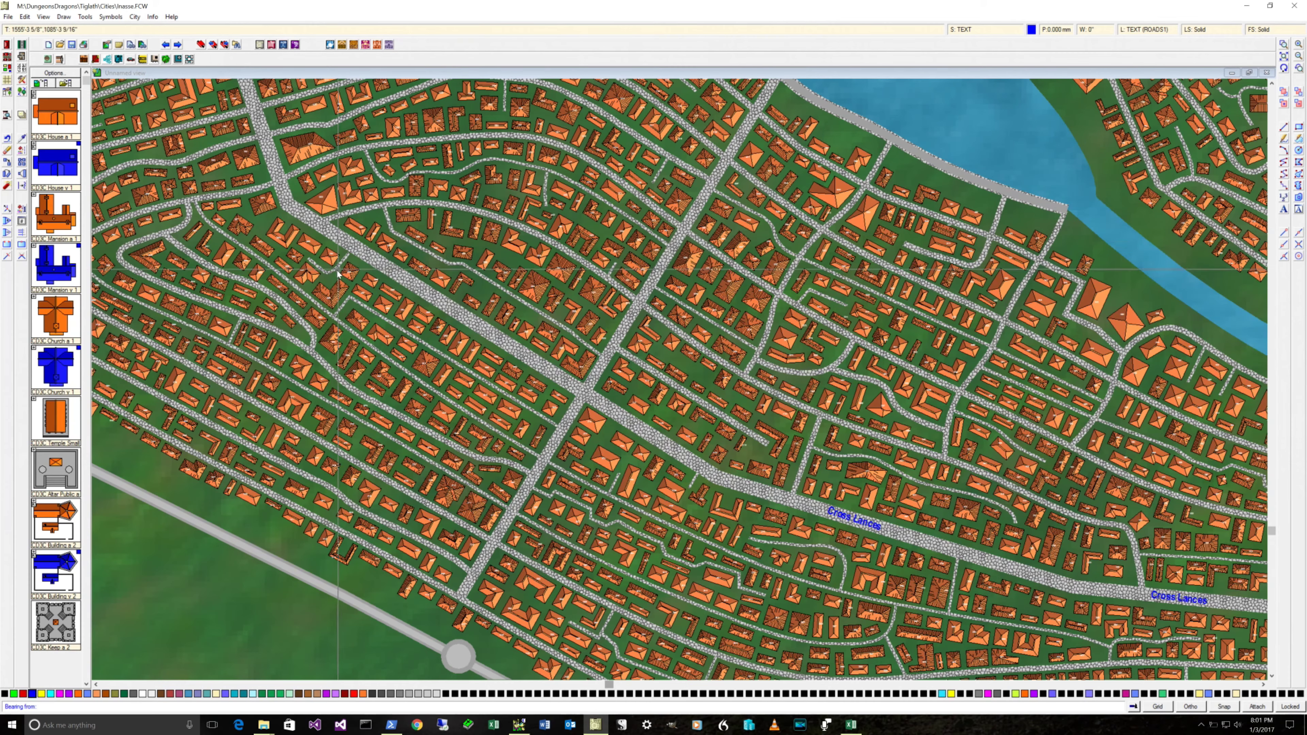
click(333, 225)
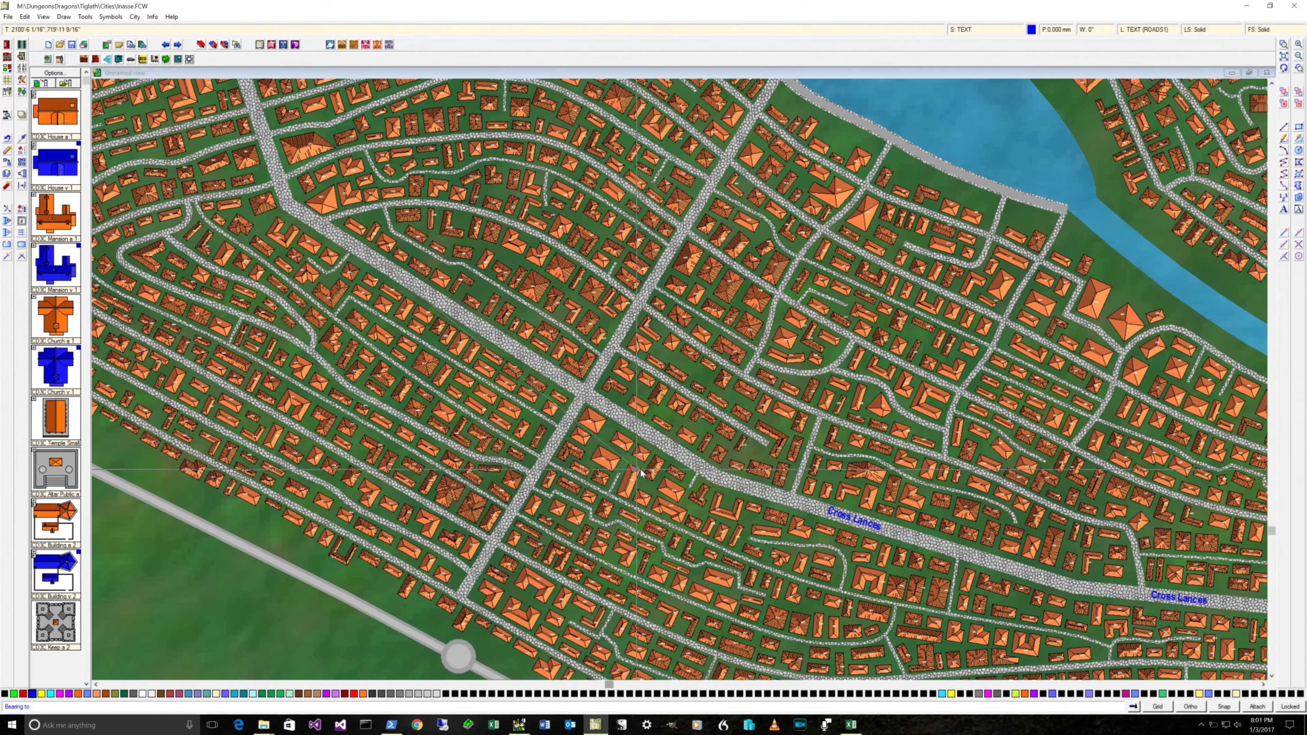
click(704, 461)
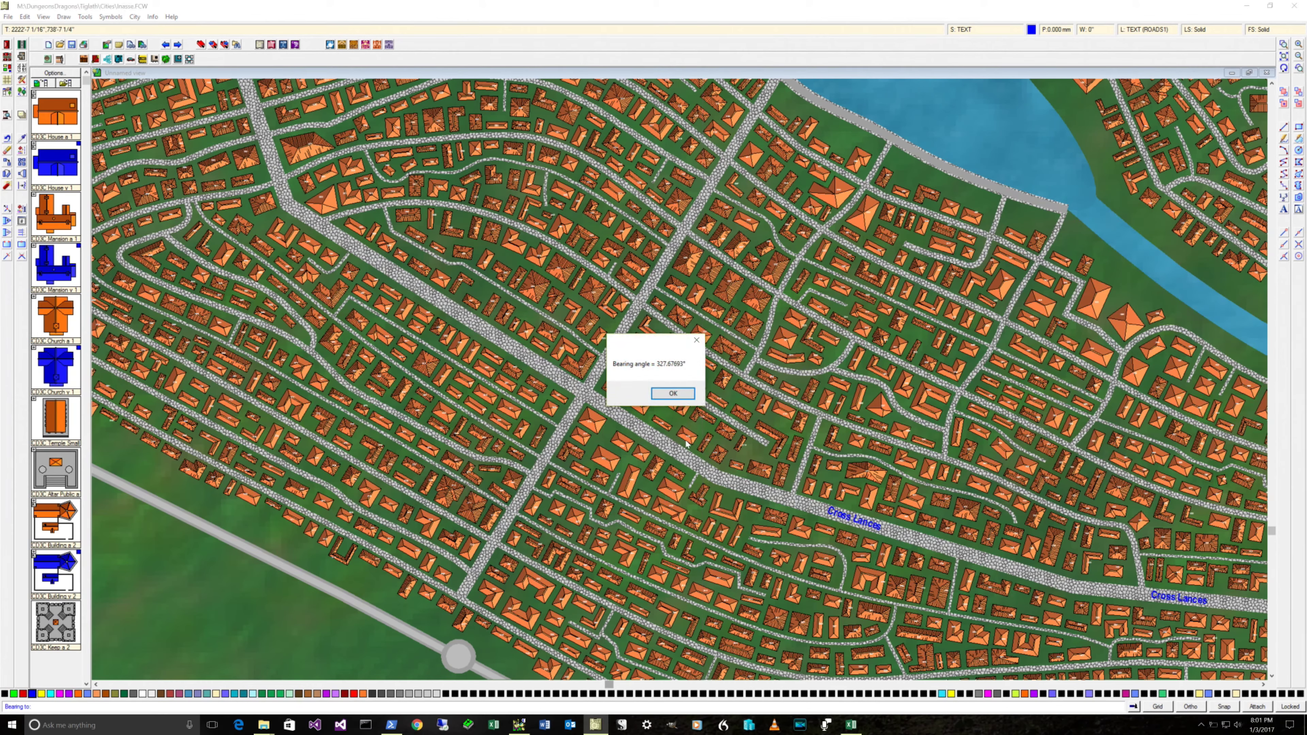
click(673, 393)
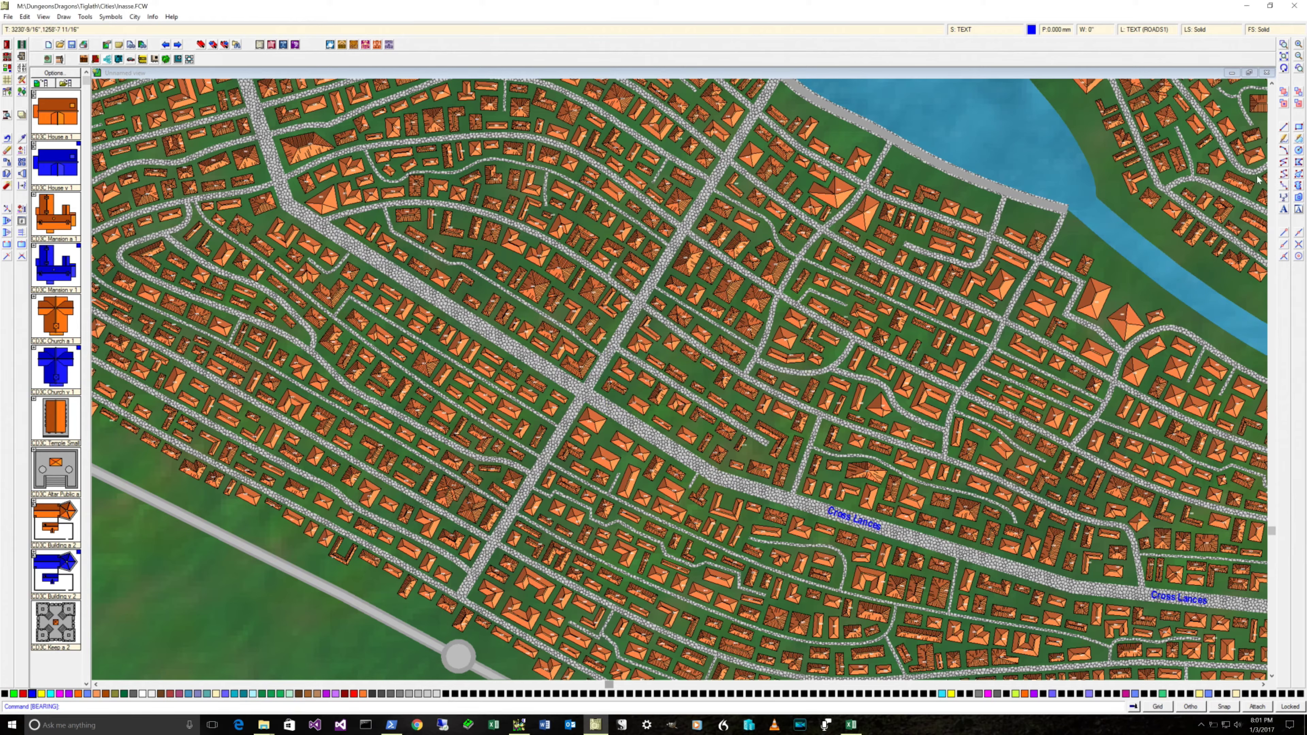
- Place a blue 'Cross Lances' label at 327° beside the central crossroads
click(1283, 210)
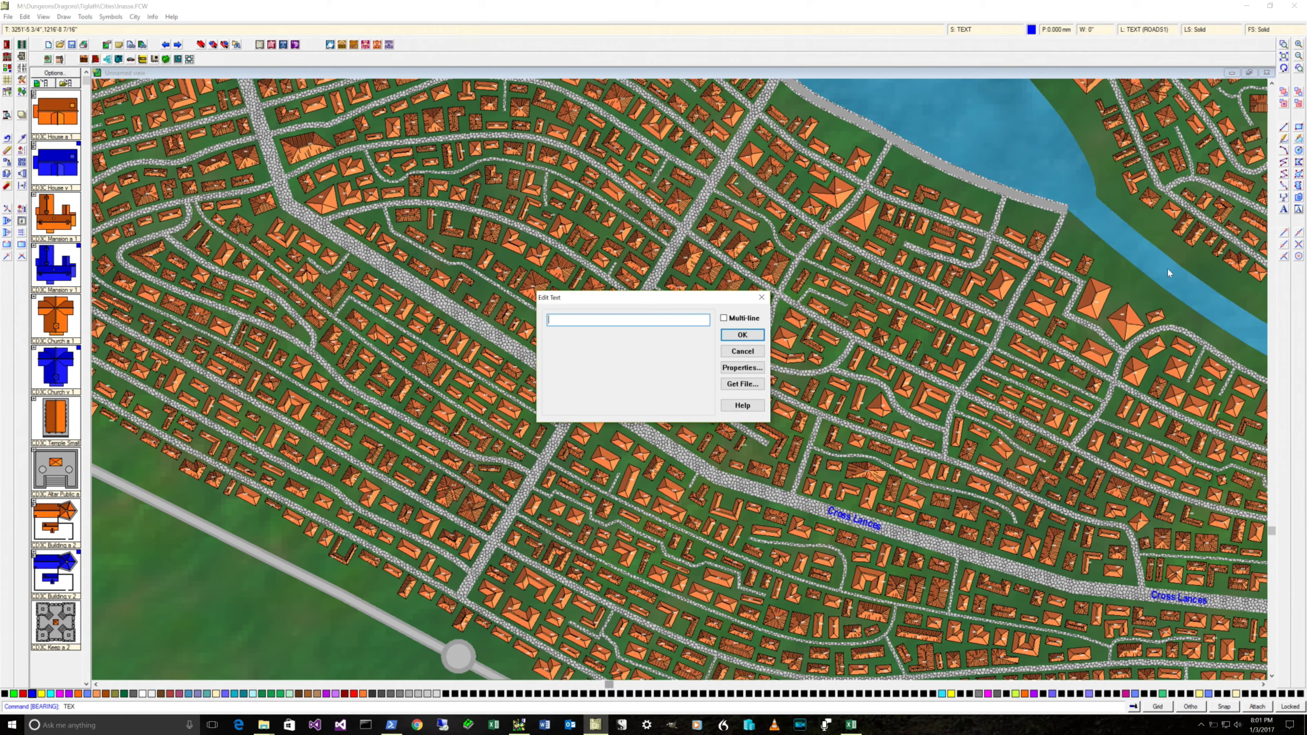
text(Cross Lances)
click(741, 367)
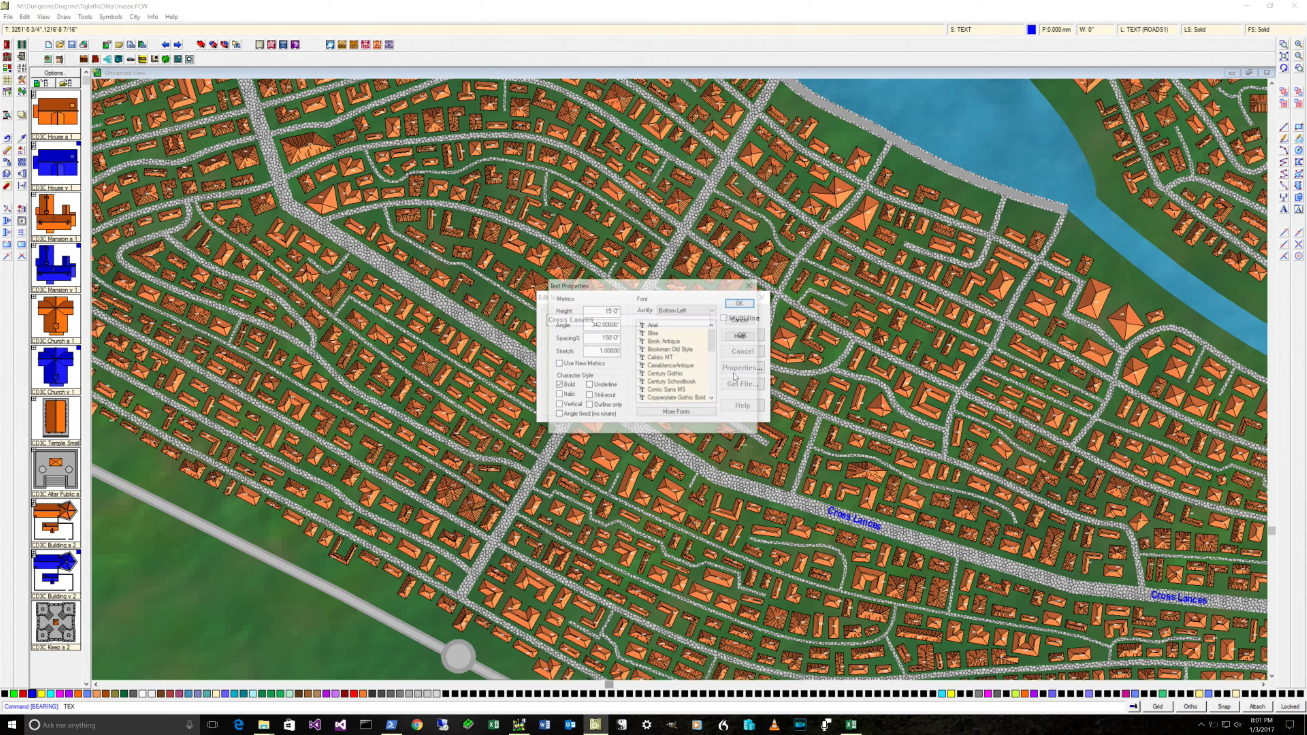
double_click(597, 324)
text(2)
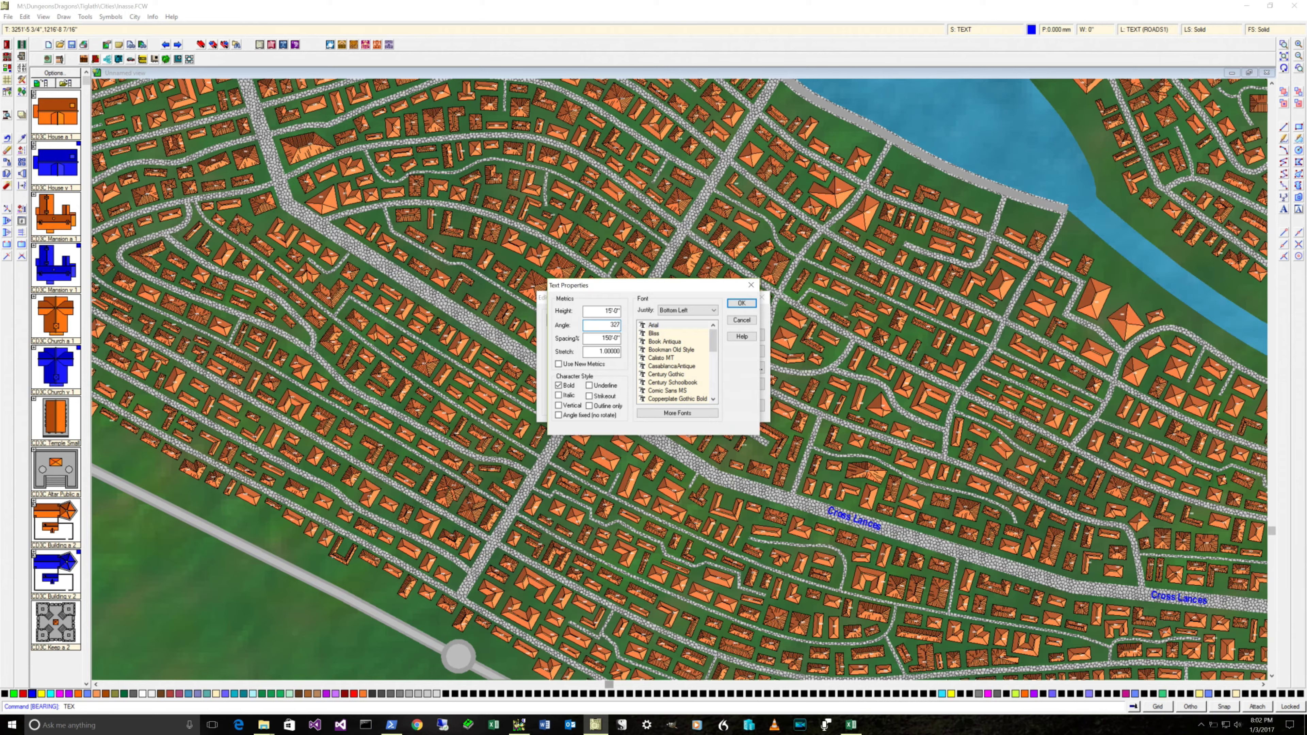
text(27)
key(Return)
key(ctrl+c)
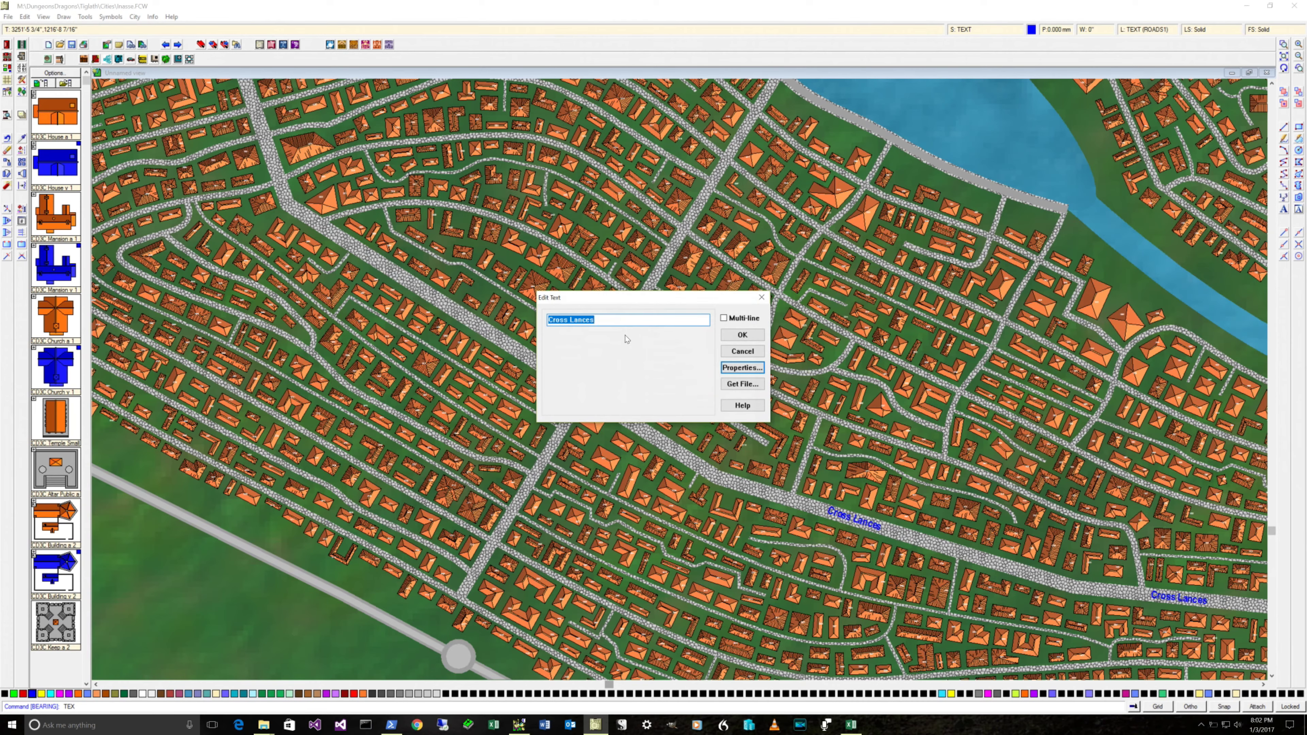
click(741, 335)
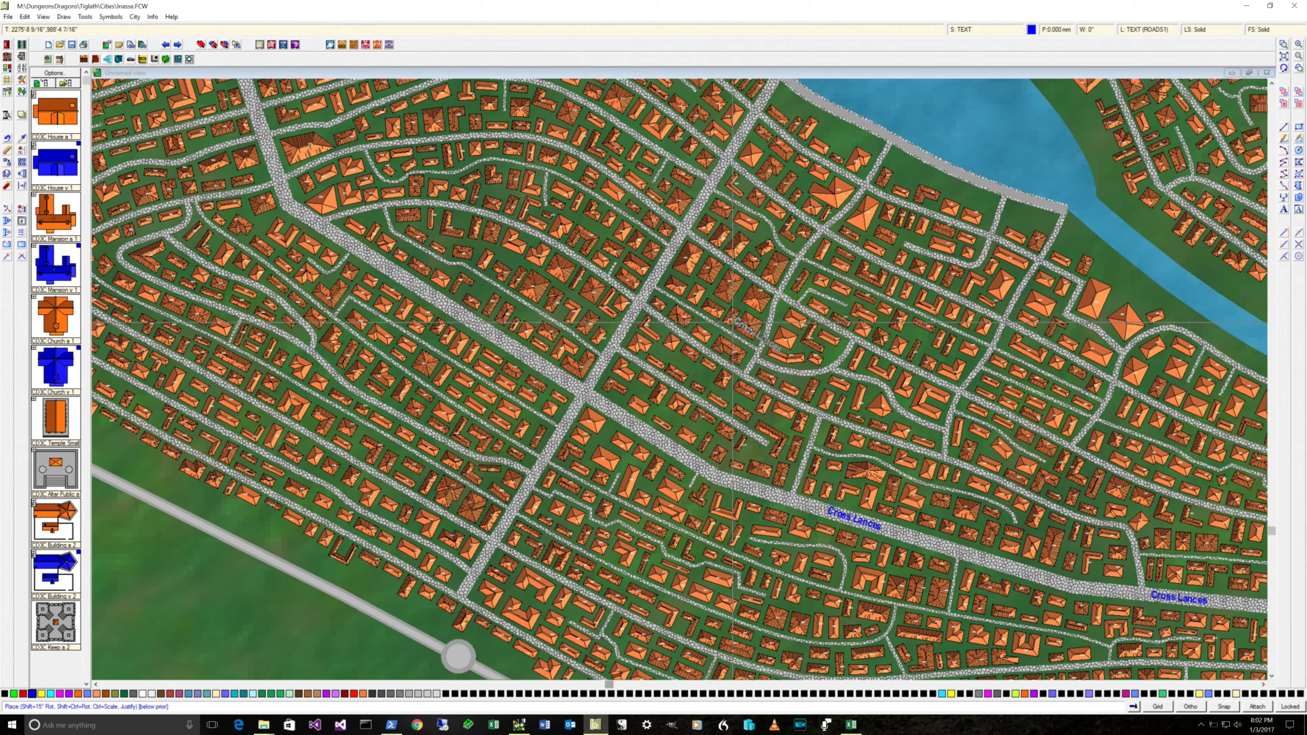
click(599, 406)
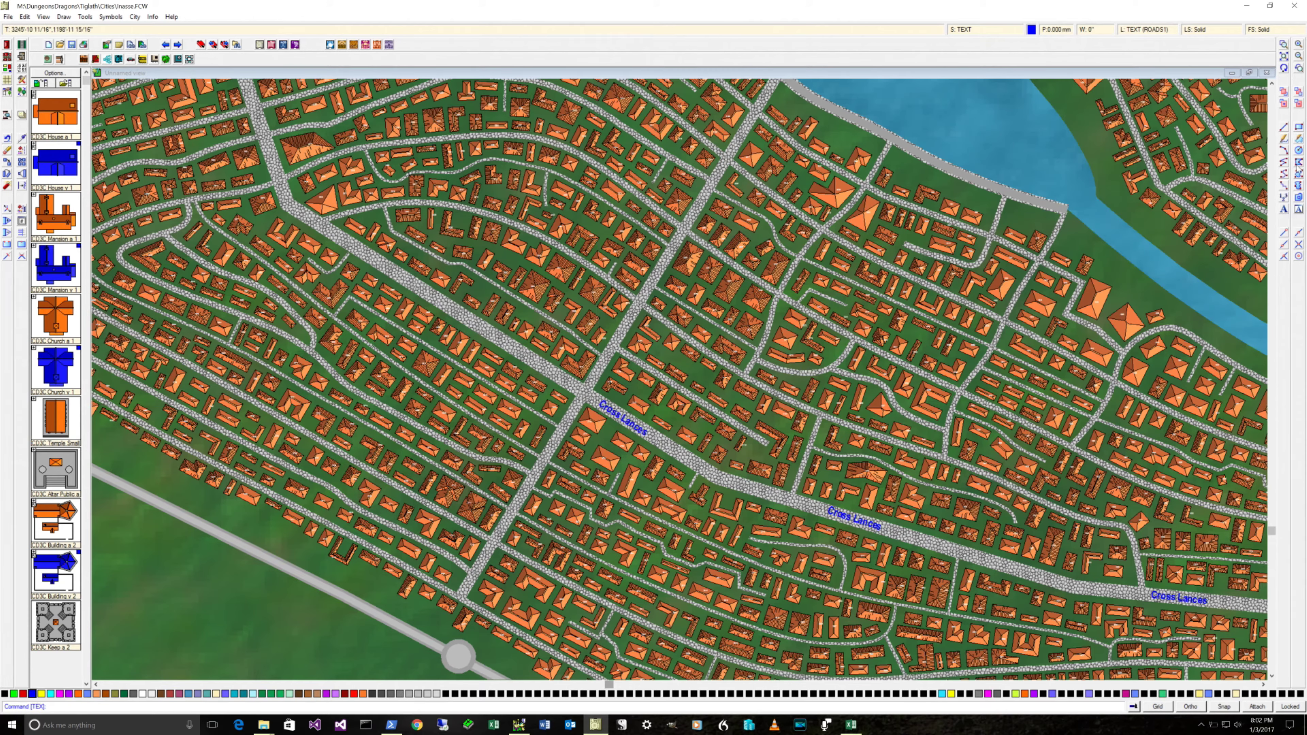
- Place another 'Cross Lances' label farther up the diagonal street toward the upper left
click(1284, 209)
key(ctrl+v)
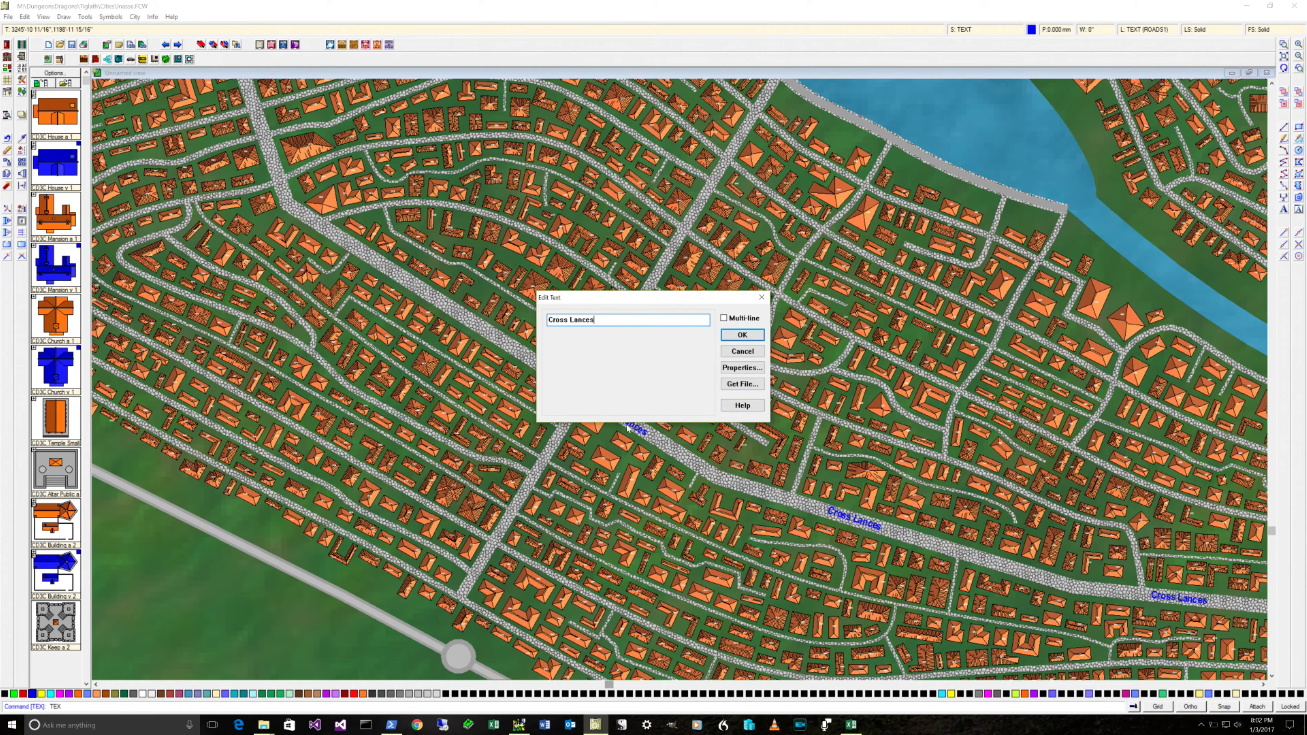
click(736, 335)
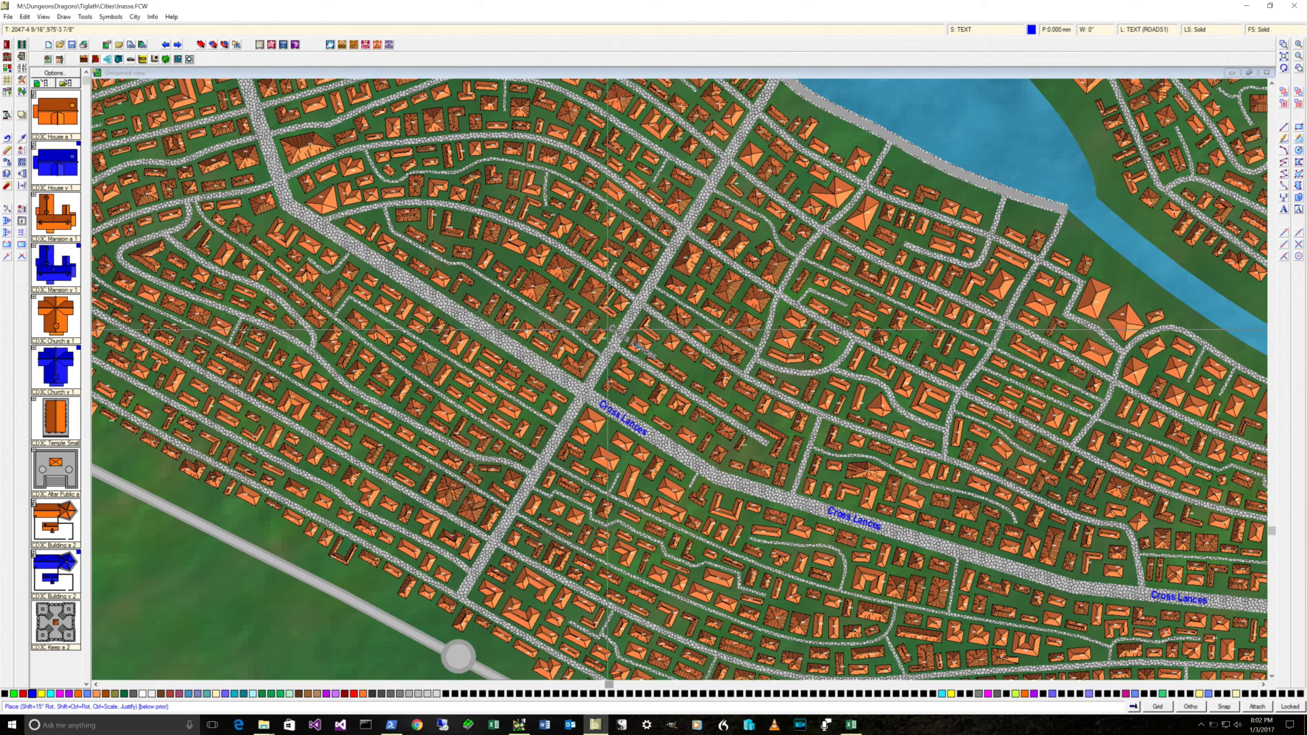
click(371, 259)
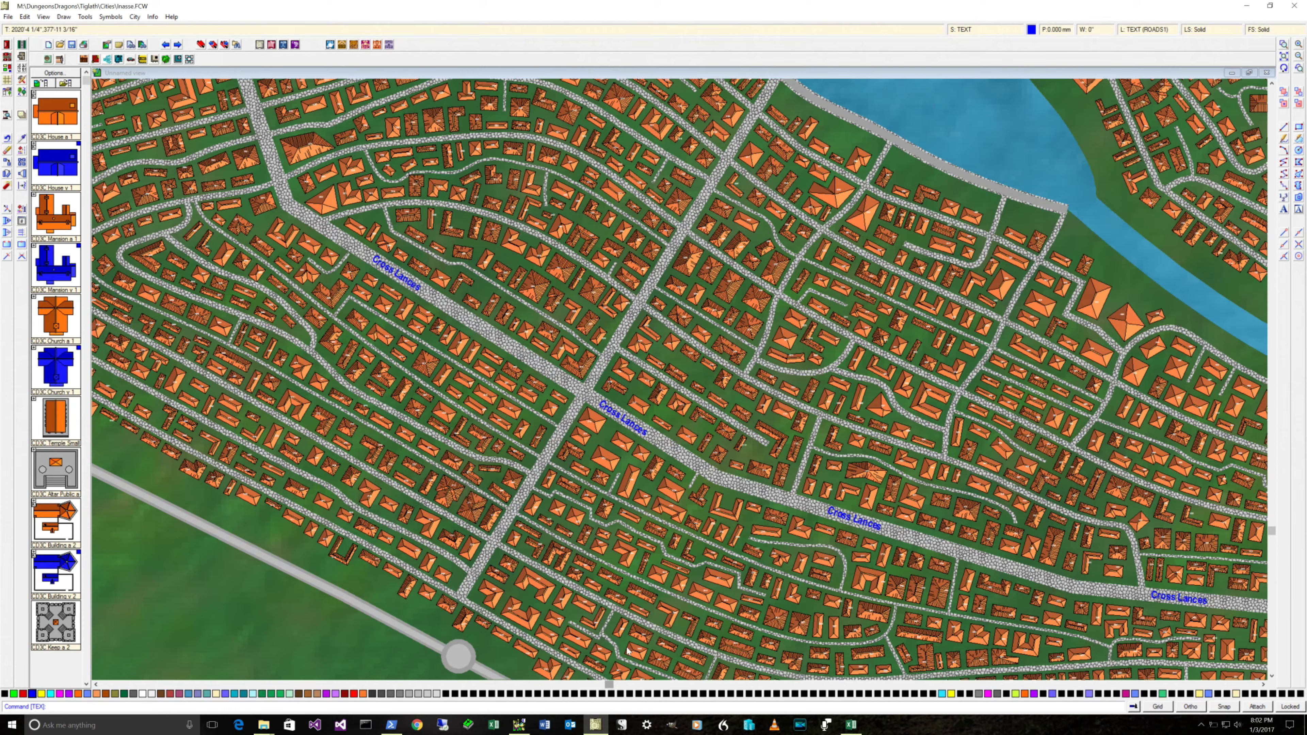
- Zoom out to the whole district, then wheel-zoom into the northern waterfront streets
click(1298, 55)
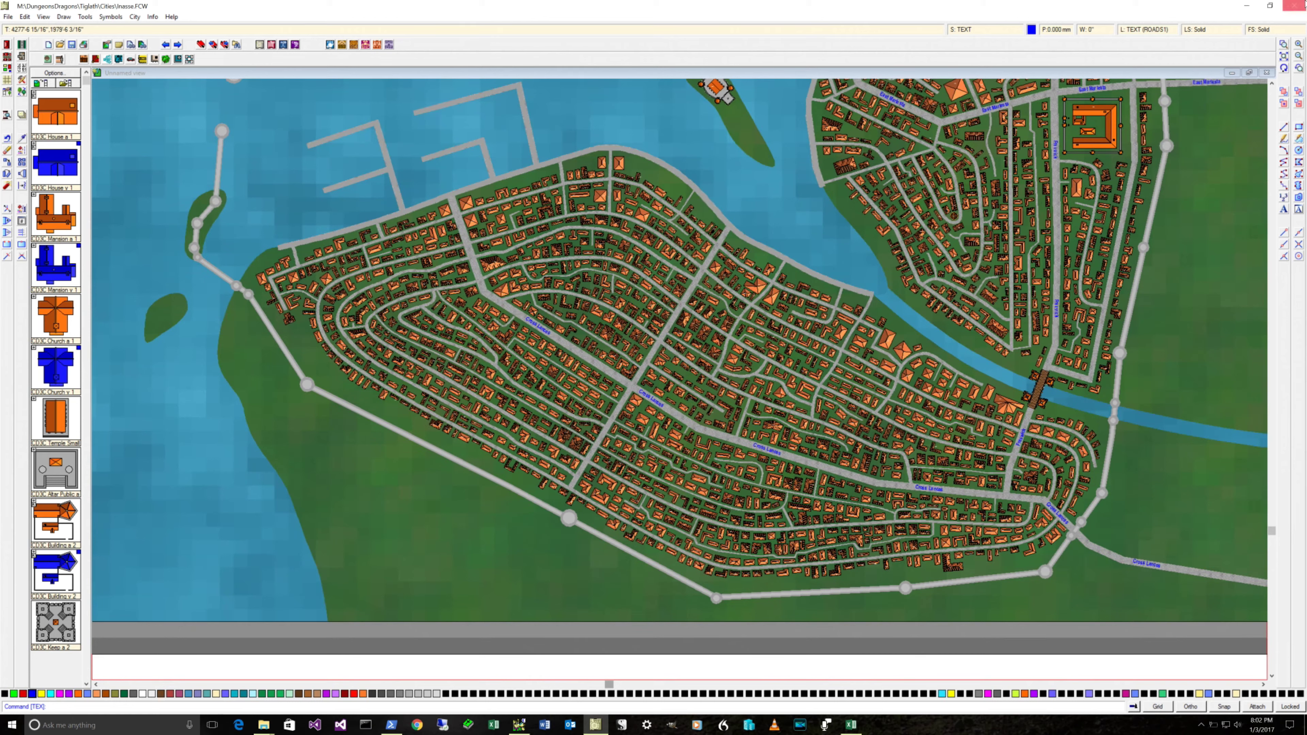
click(1283, 44)
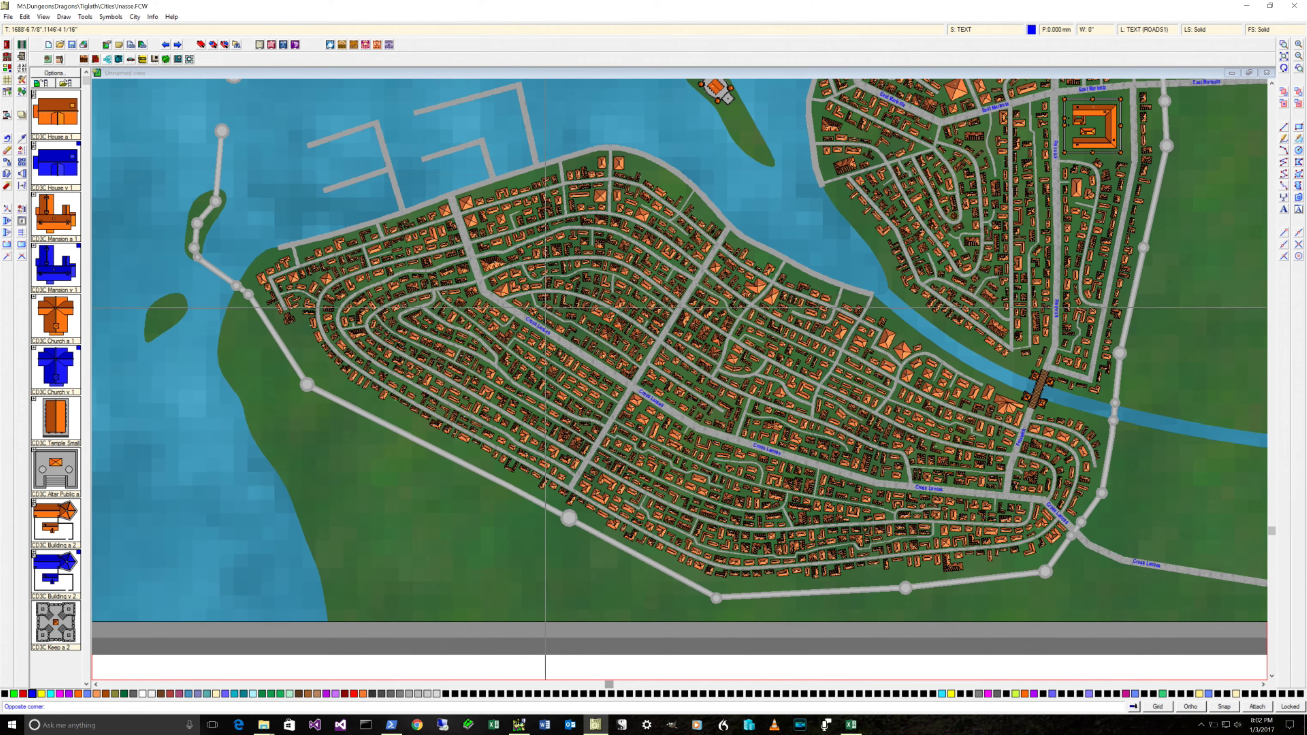
key(Escape)
scroll(548, 311, up, 3)
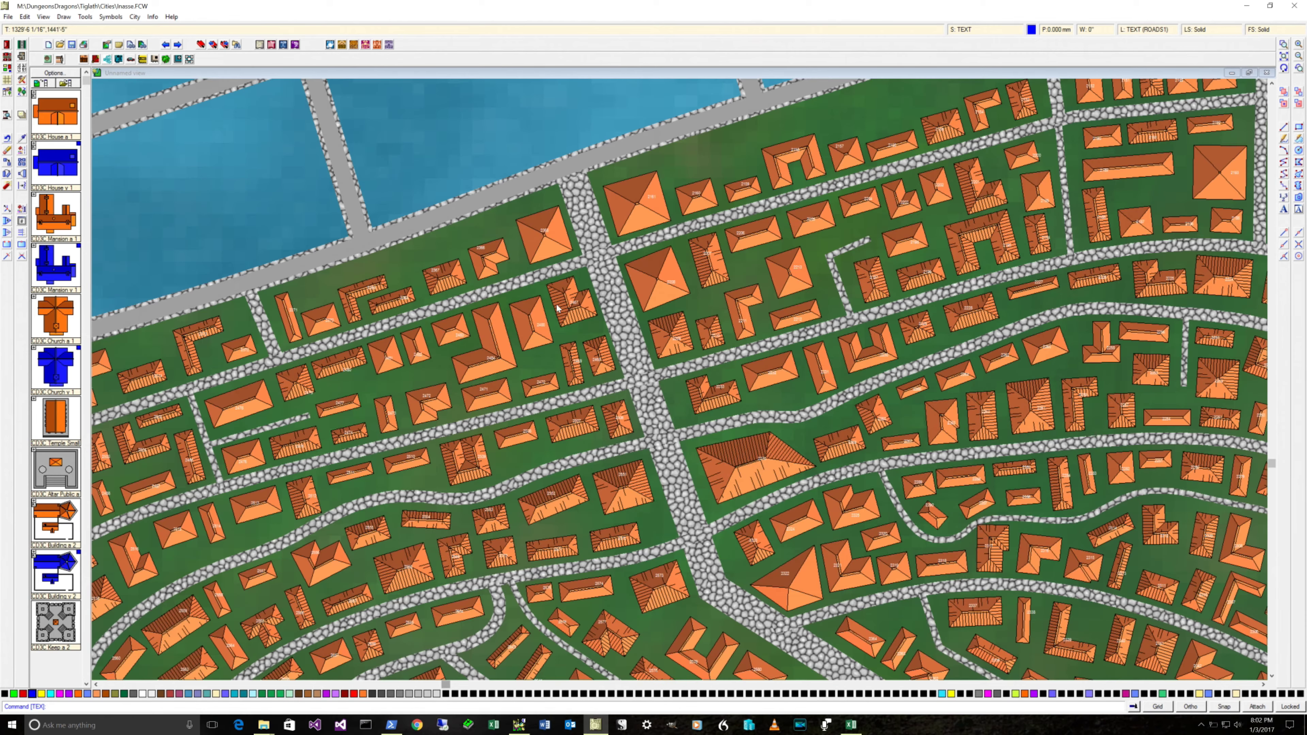
click(152, 16)
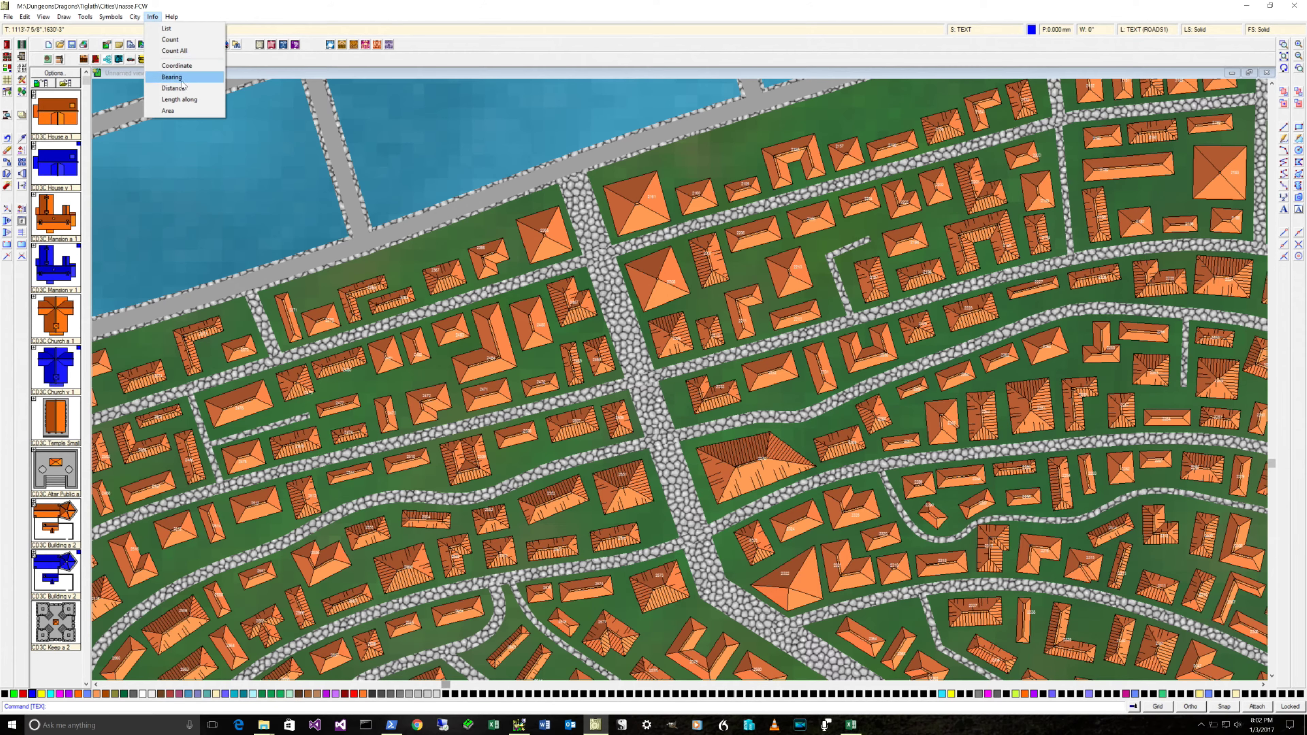
click(171, 76)
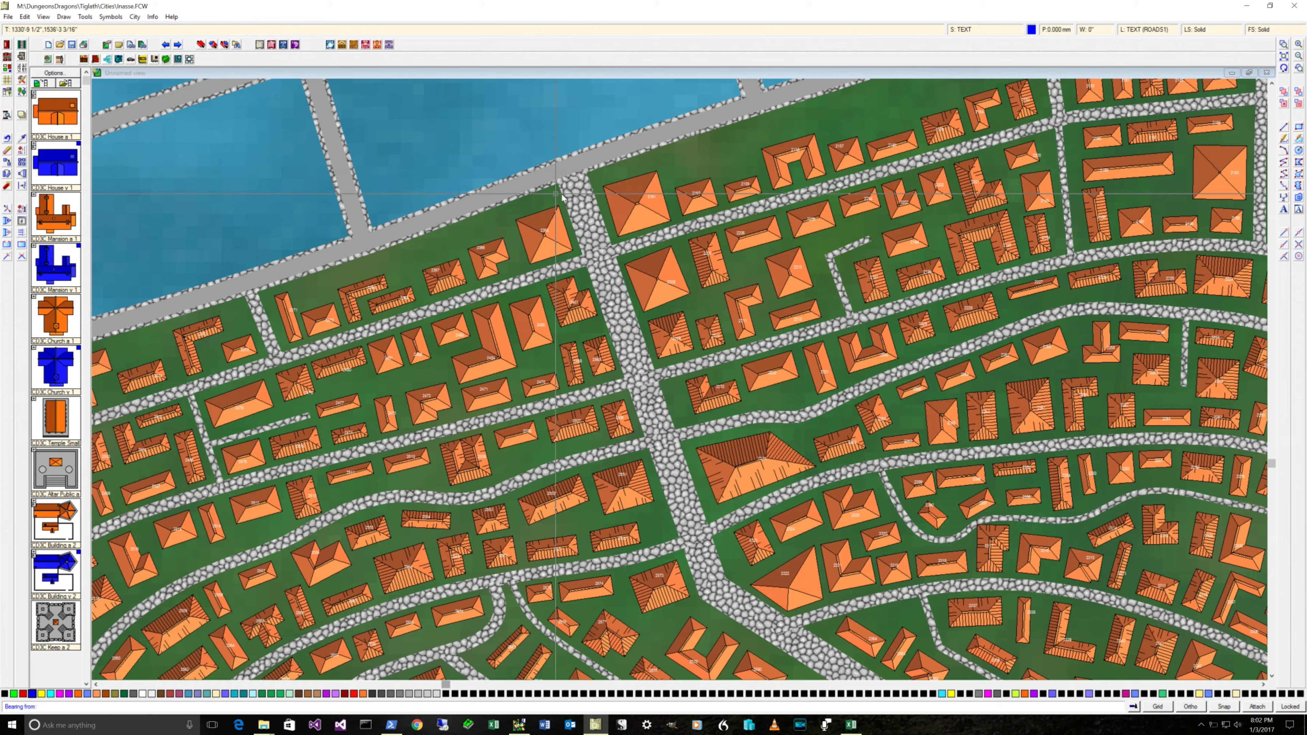
click(598, 193)
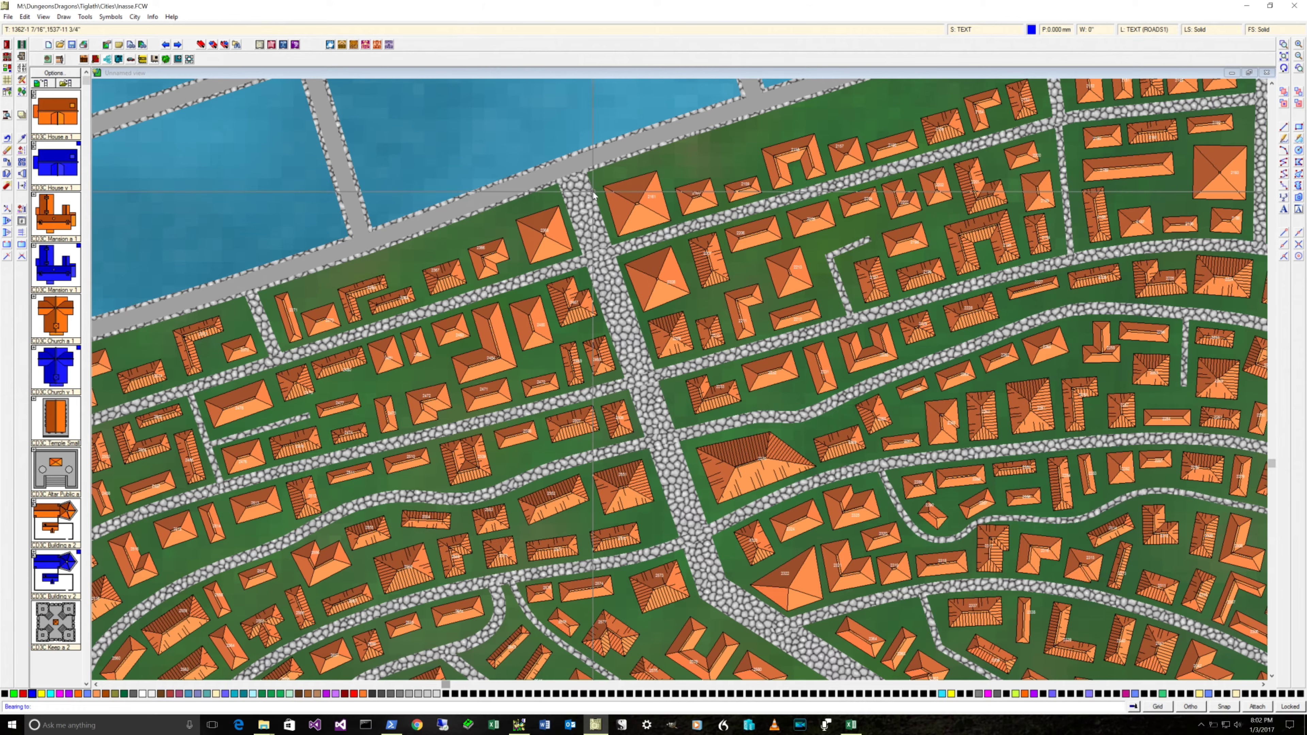
click(707, 518)
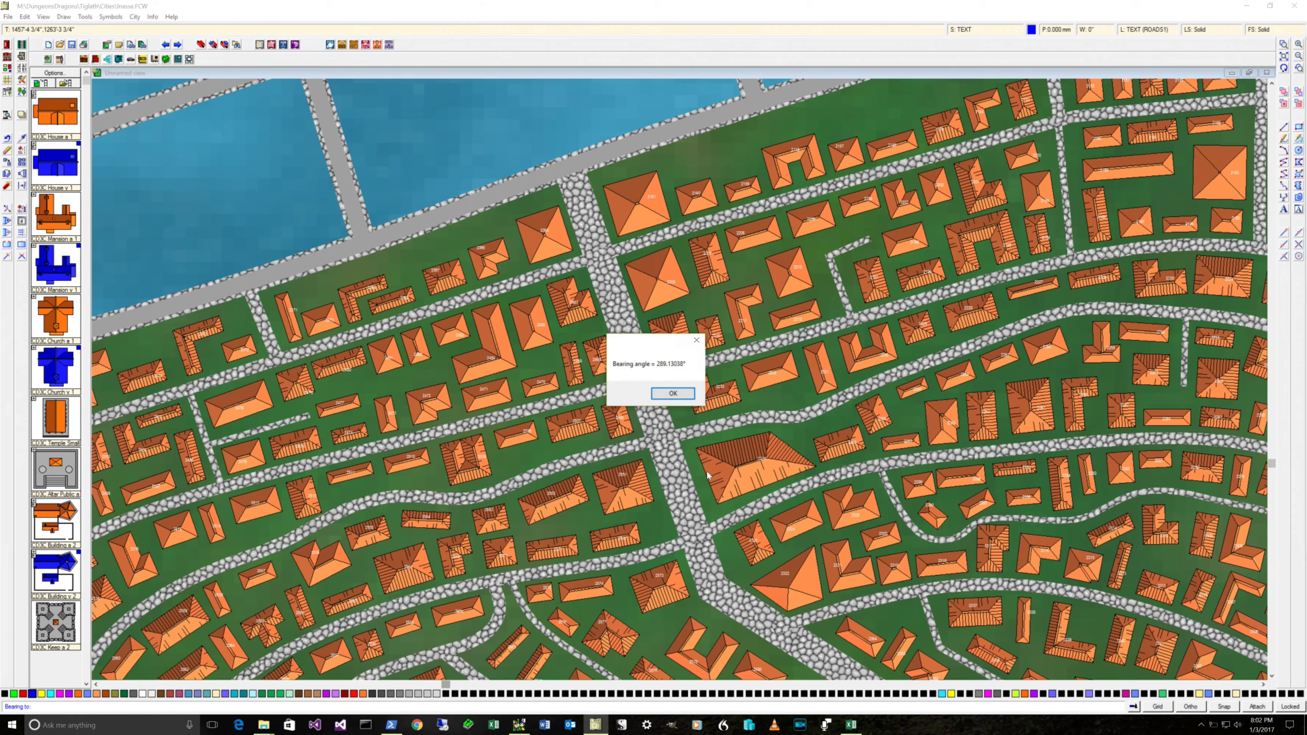
click(672, 393)
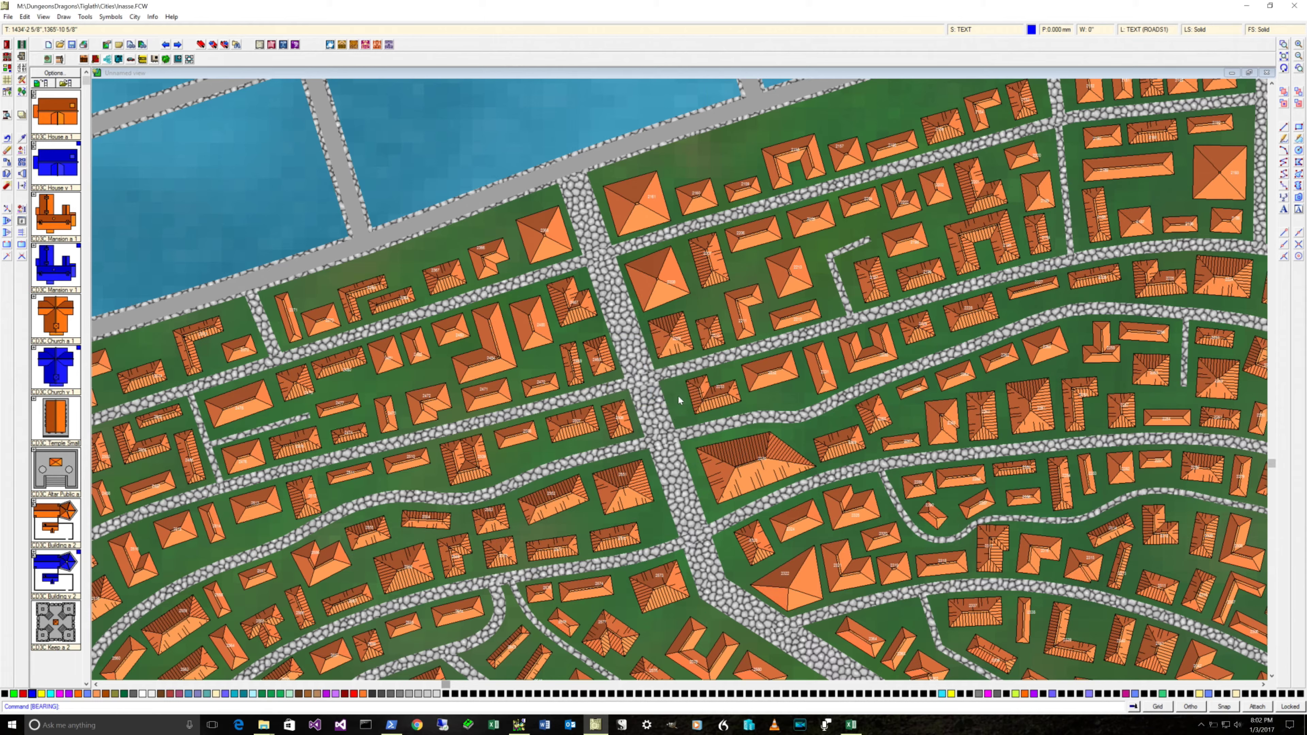
click(1284, 210)
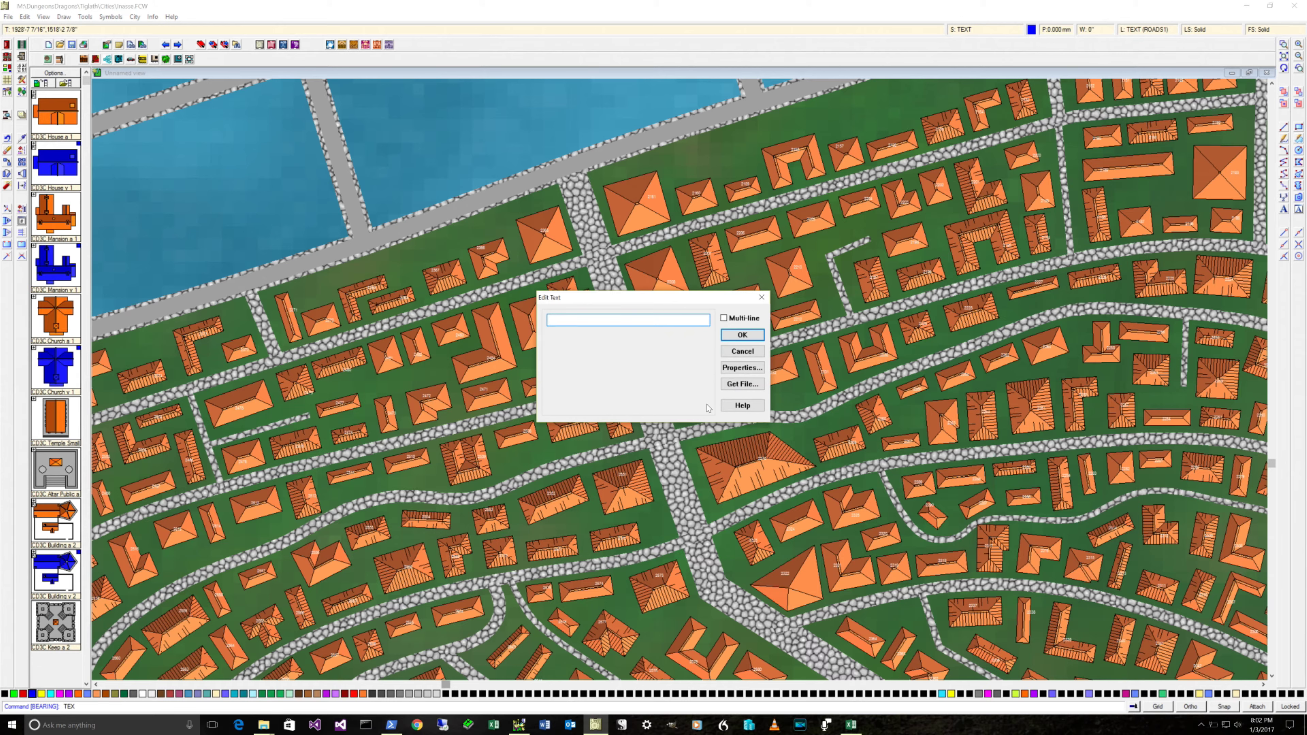
- Place a seventh 'Cross Lances' label along the cobbled street, angled at 289°
text(Cross Lances)
click(755, 370)
double_click(601, 324)
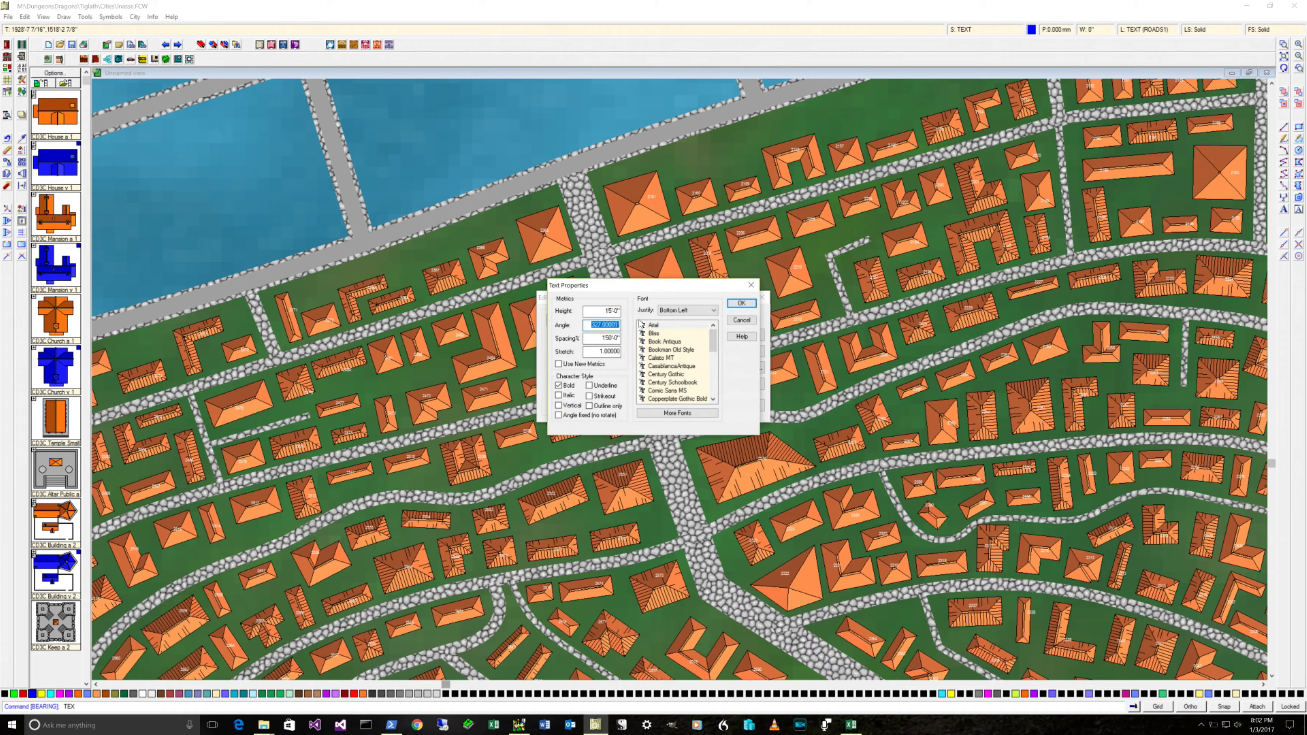
text(4)
click(740, 303)
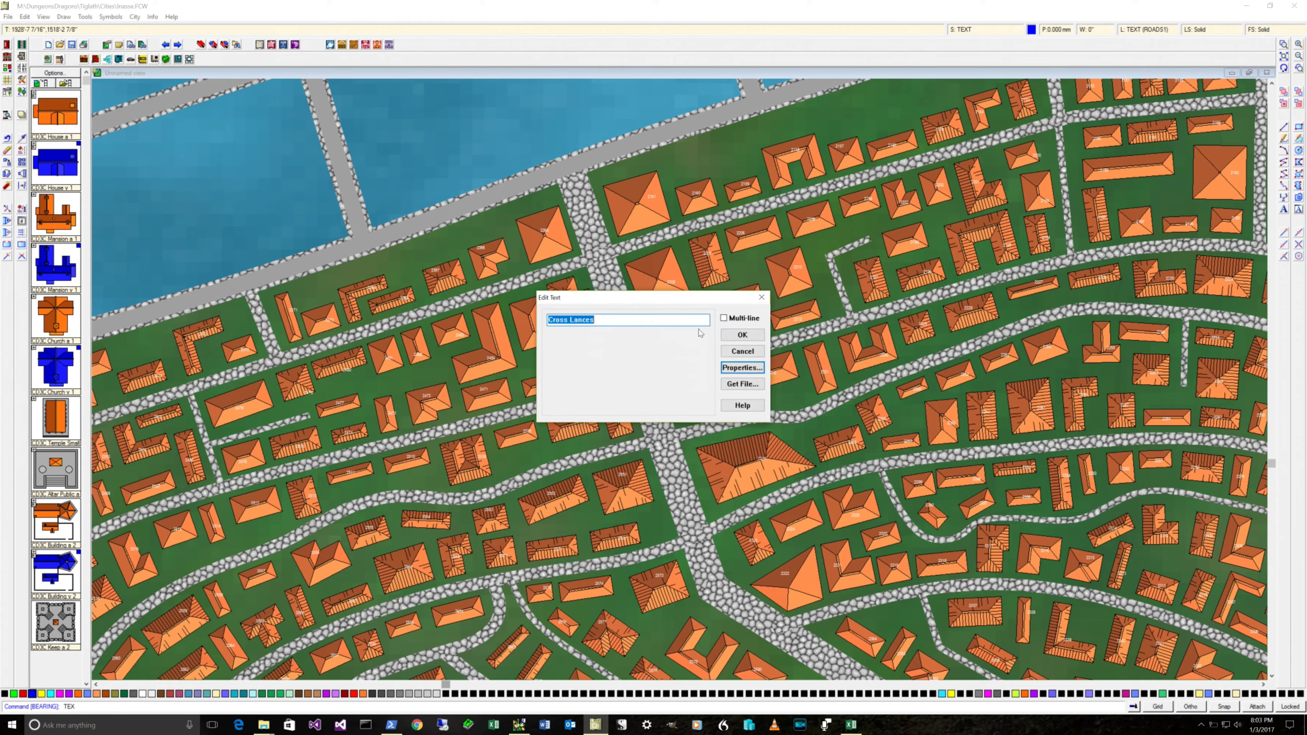
click(754, 337)
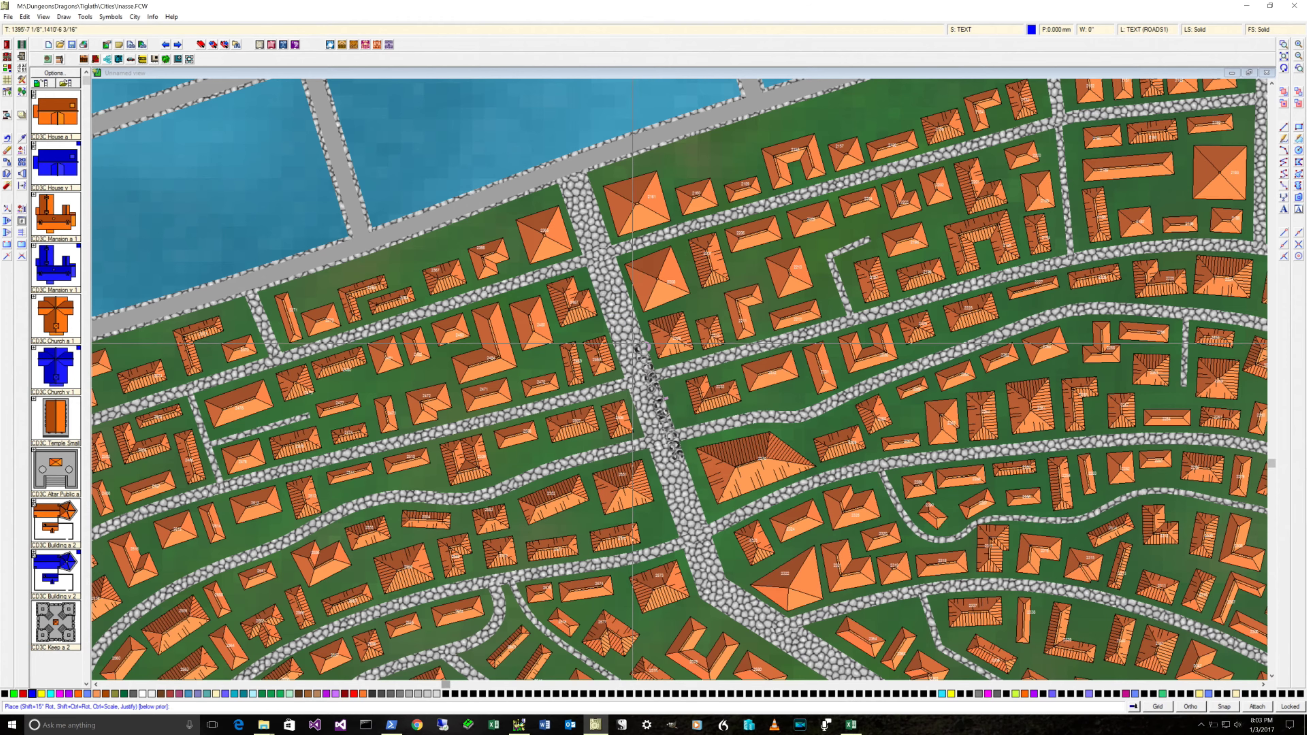
click(612, 313)
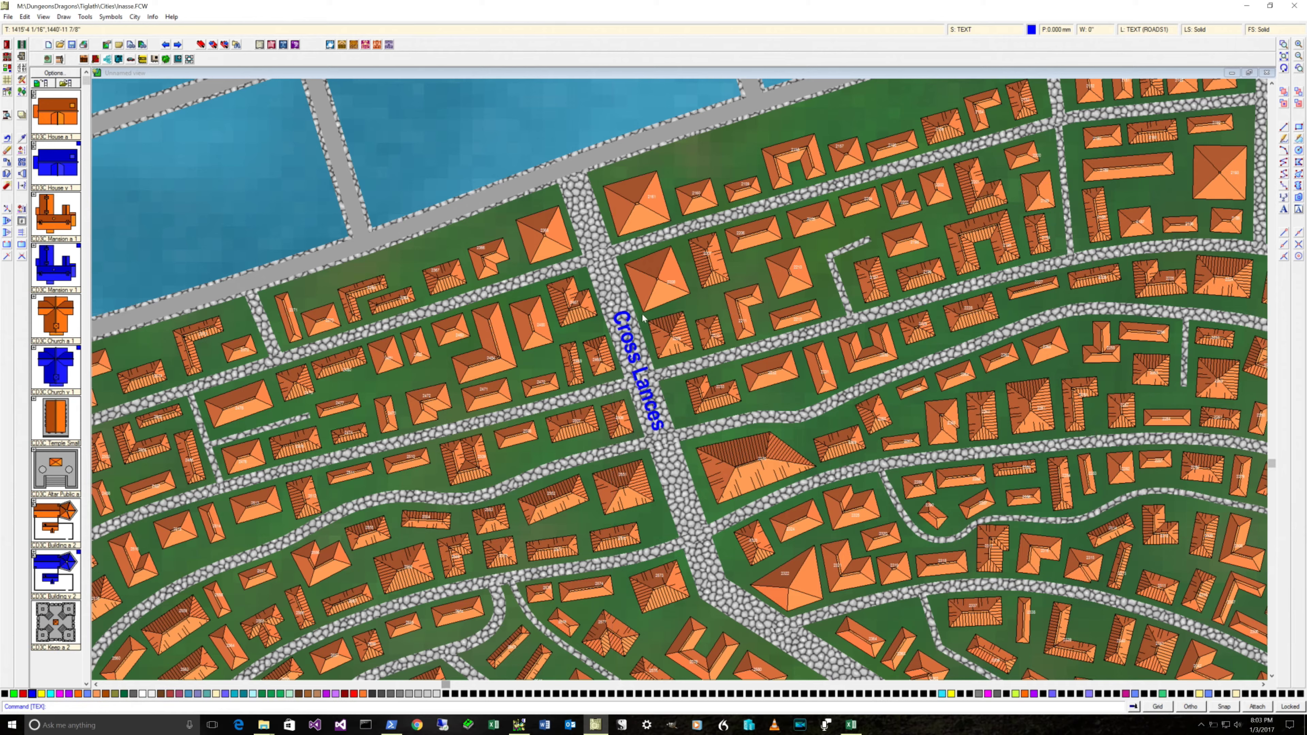
- Zoom window in close on the Cross Lances street
click(1284, 44)
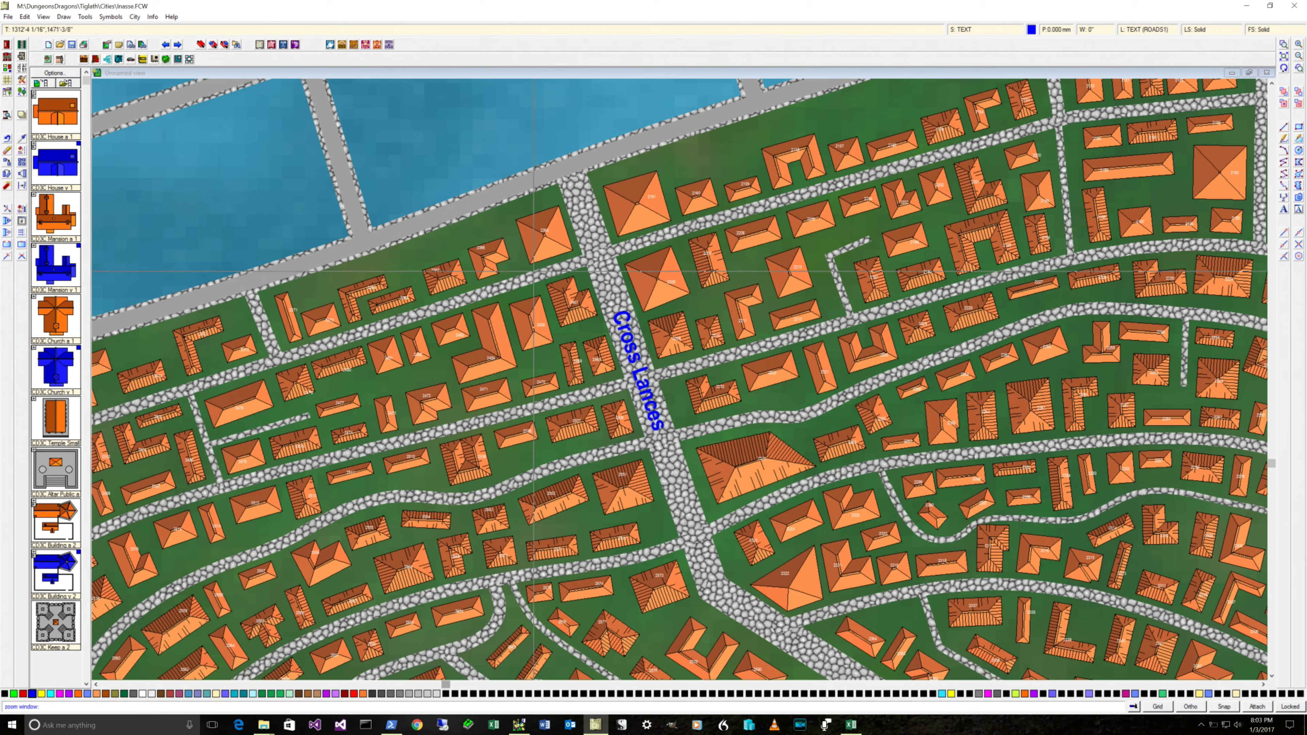
click(519, 275)
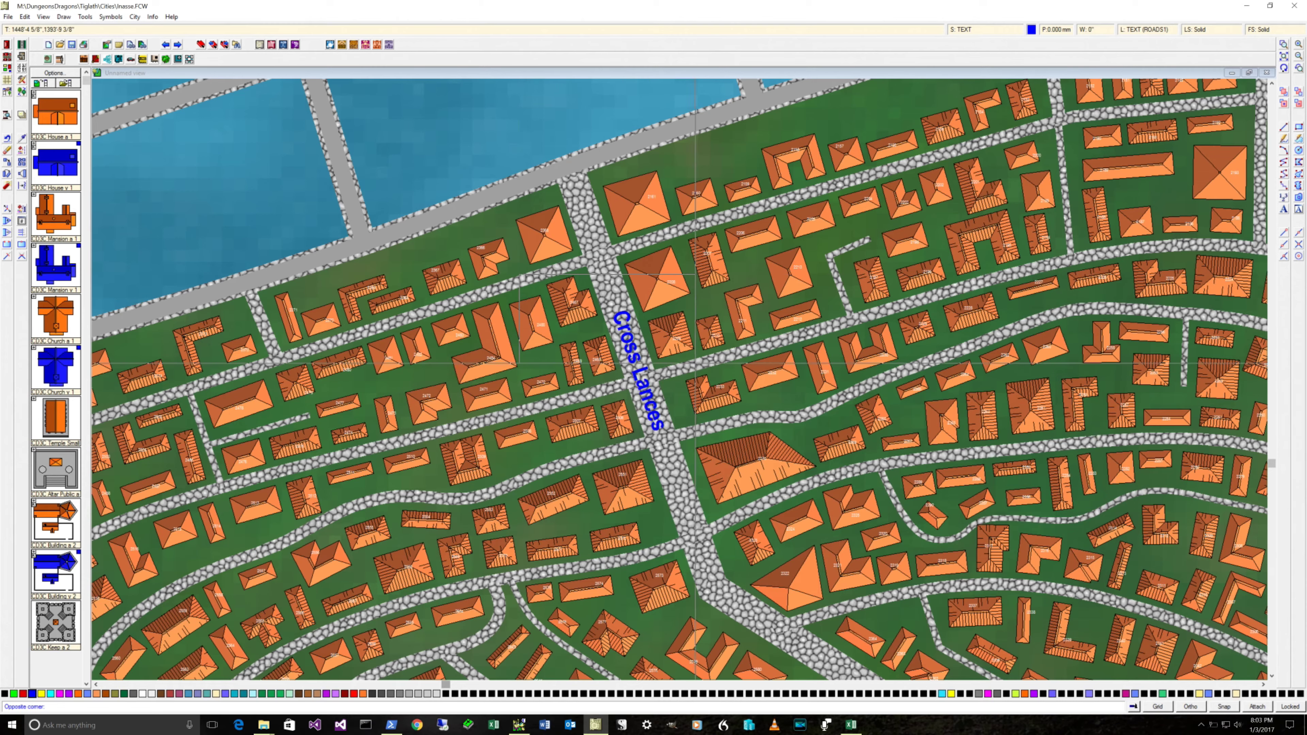
click(730, 384)
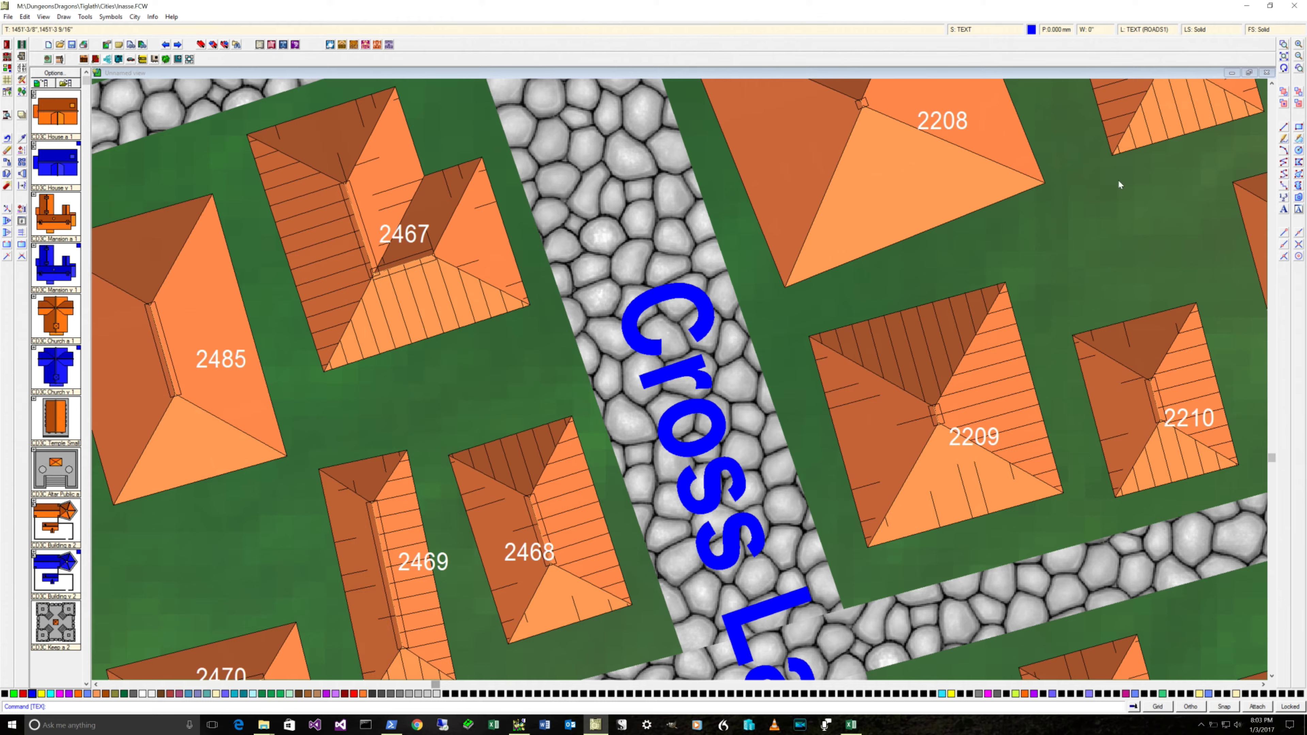
- Zoom to extents so the entire Inasse city map is visible
click(1284, 57)
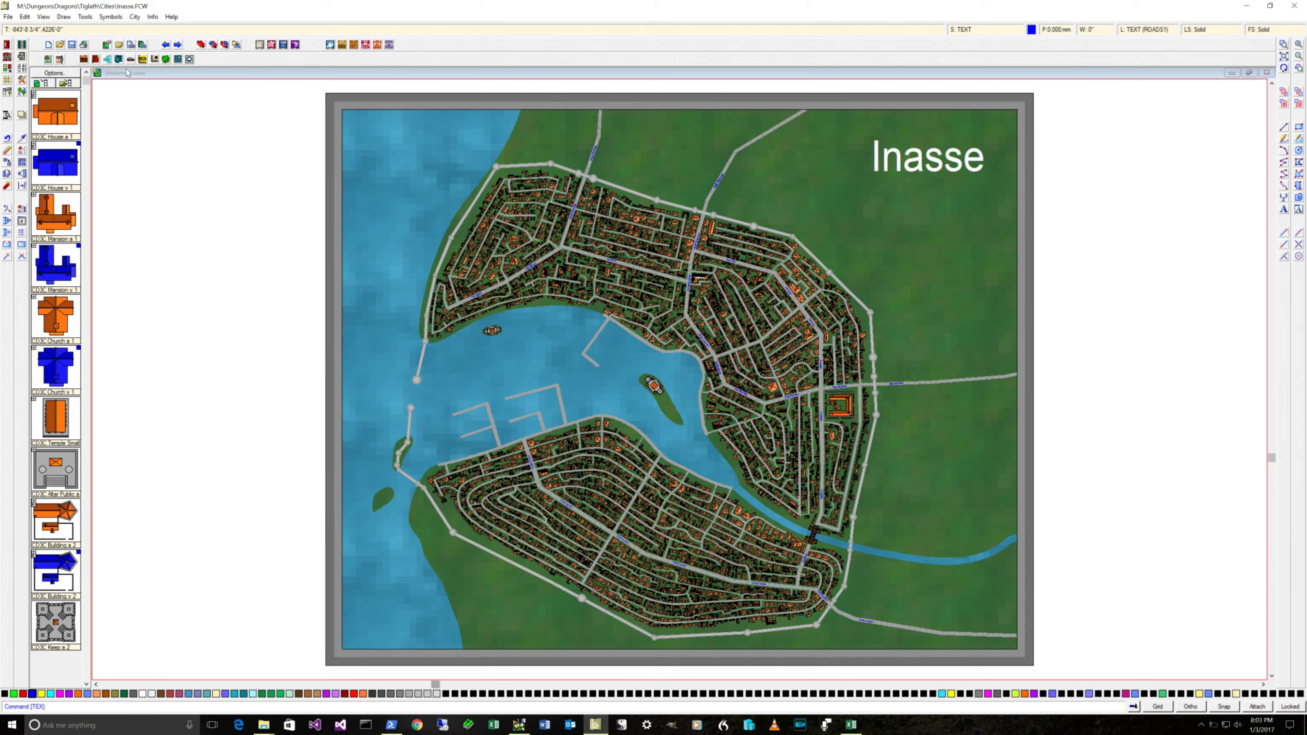
- Save the Inasse map
click(72, 45)
- Bring up the Select Layer list of the map's layers
click(1155, 30)
- Hide and freeze every layer except TEXT (ROADS1)
drag(702, 384, 703, 292)
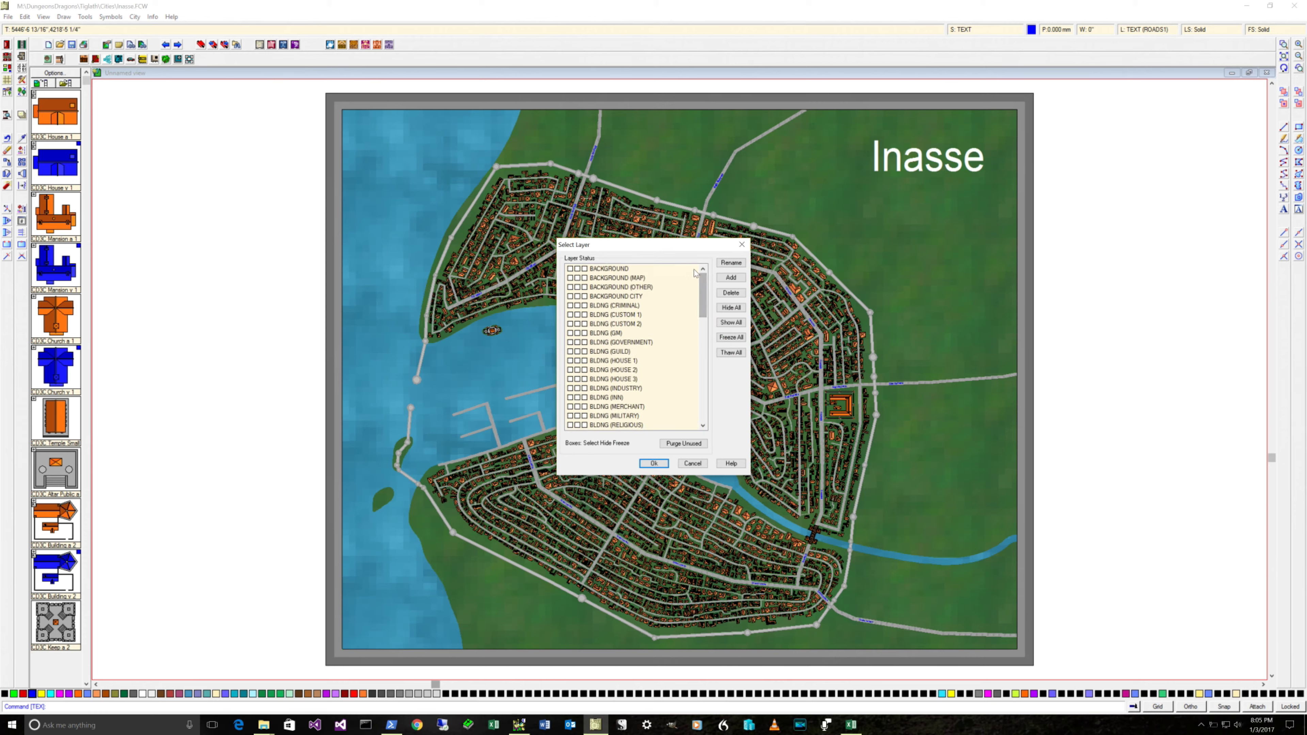
click(731, 322)
drag(703, 308, 709, 412)
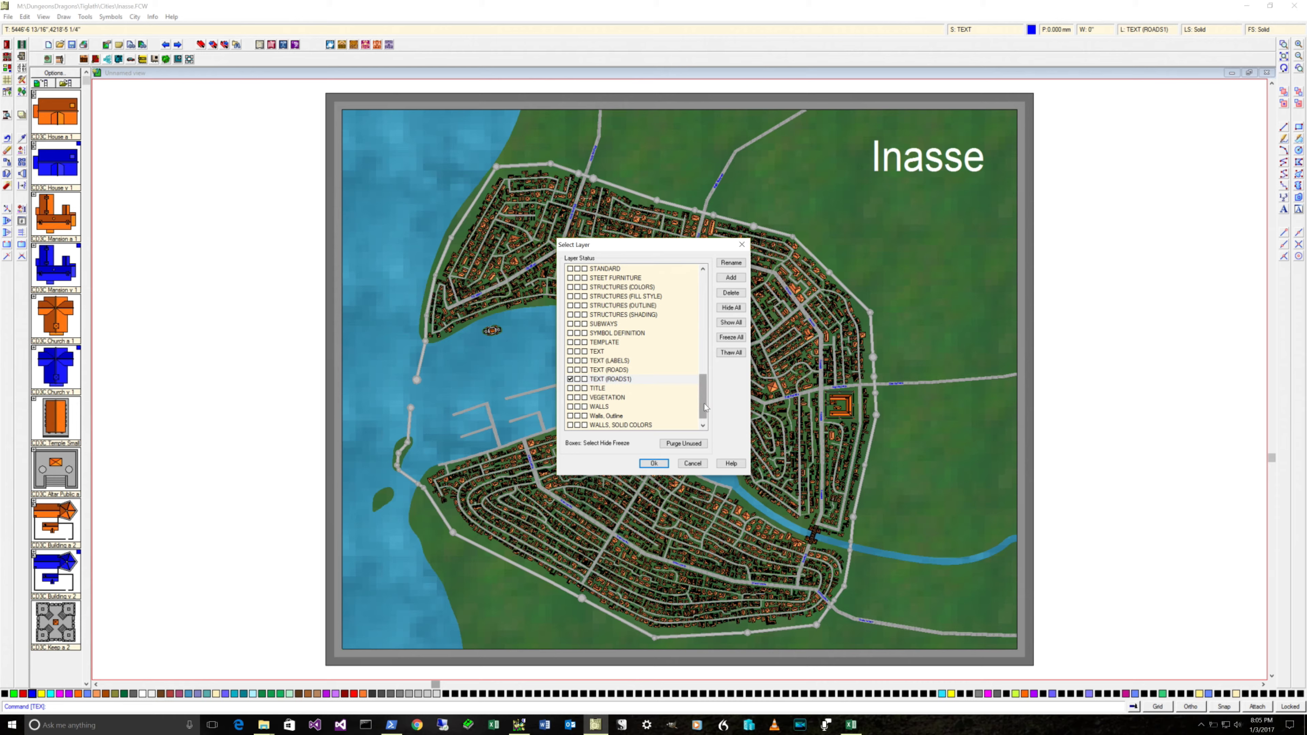
click(731, 308)
click(733, 338)
- Unhide the BACKGROUND, BACKGROUND (MAP), BACKGROUND (OTHER) and BACKGROUND CITY layers
drag(703, 390, 700, 274)
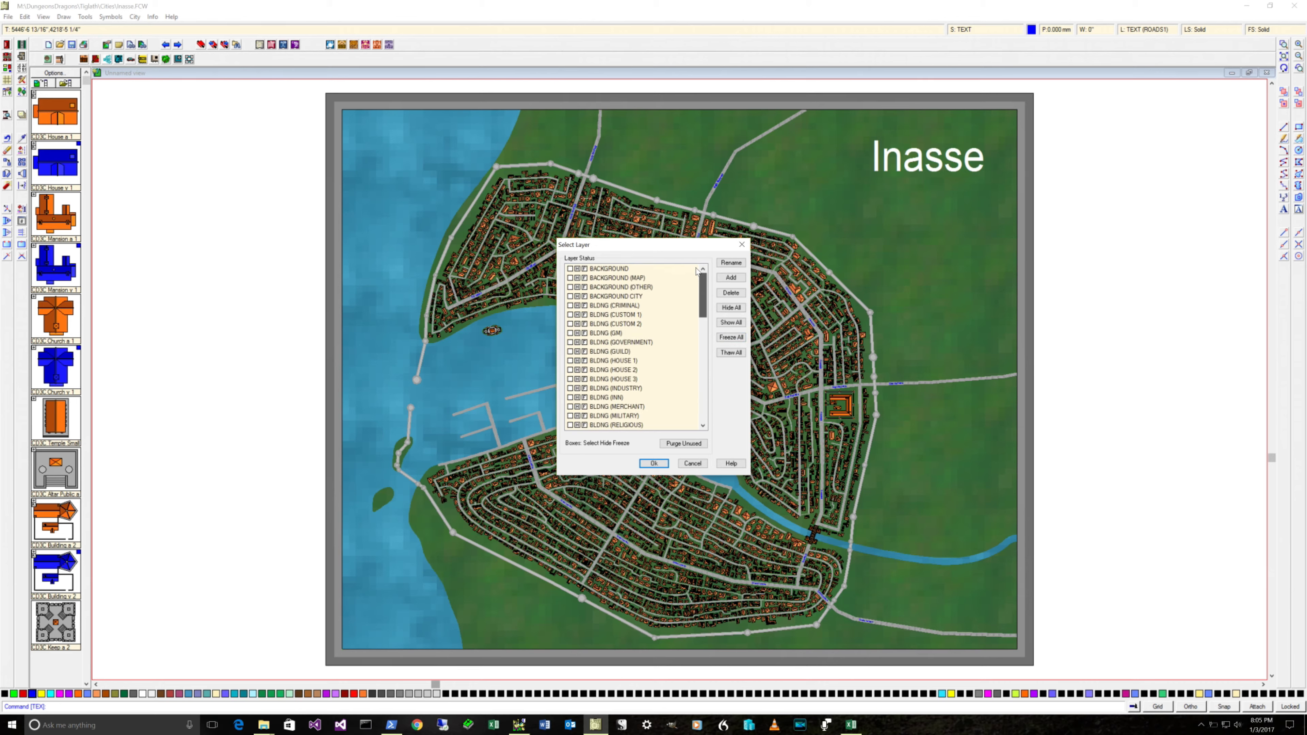
click(578, 268)
click(577, 278)
click(577, 287)
click(577, 296)
scroll(580, 367, down, 3)
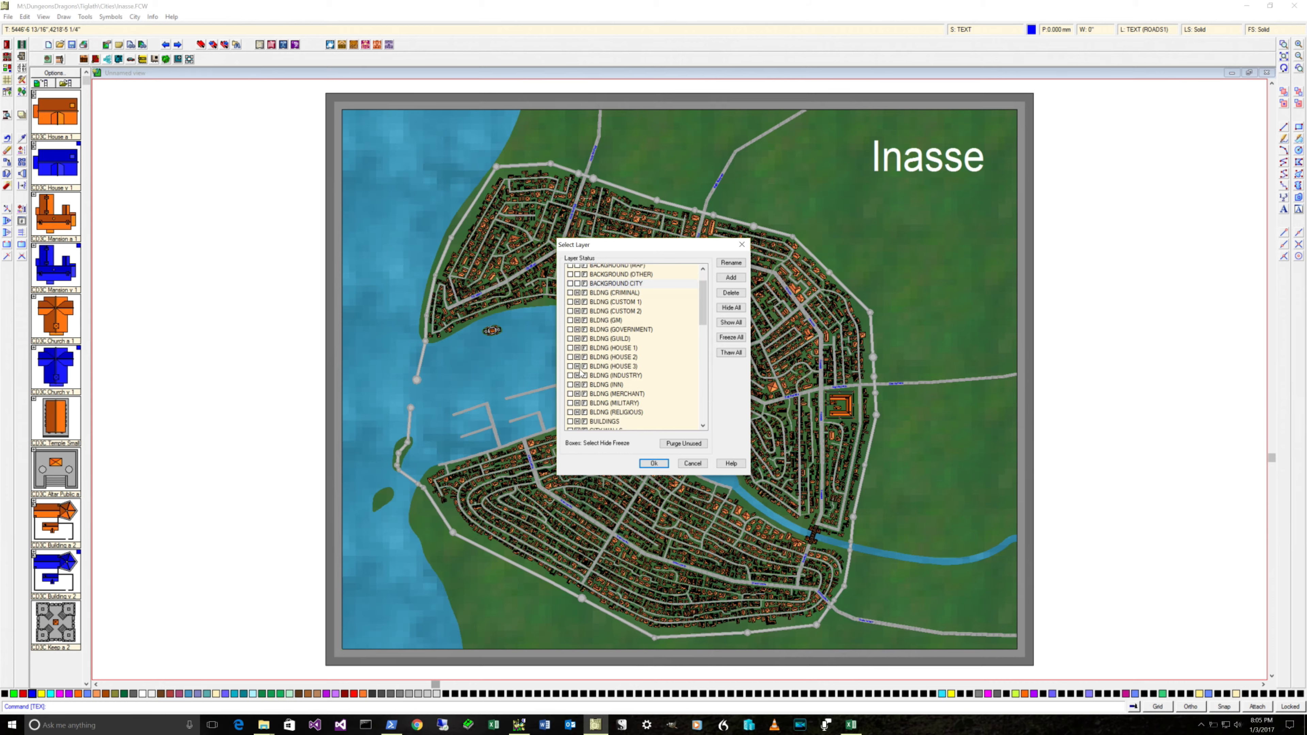
scroll(580, 371, down, 1)
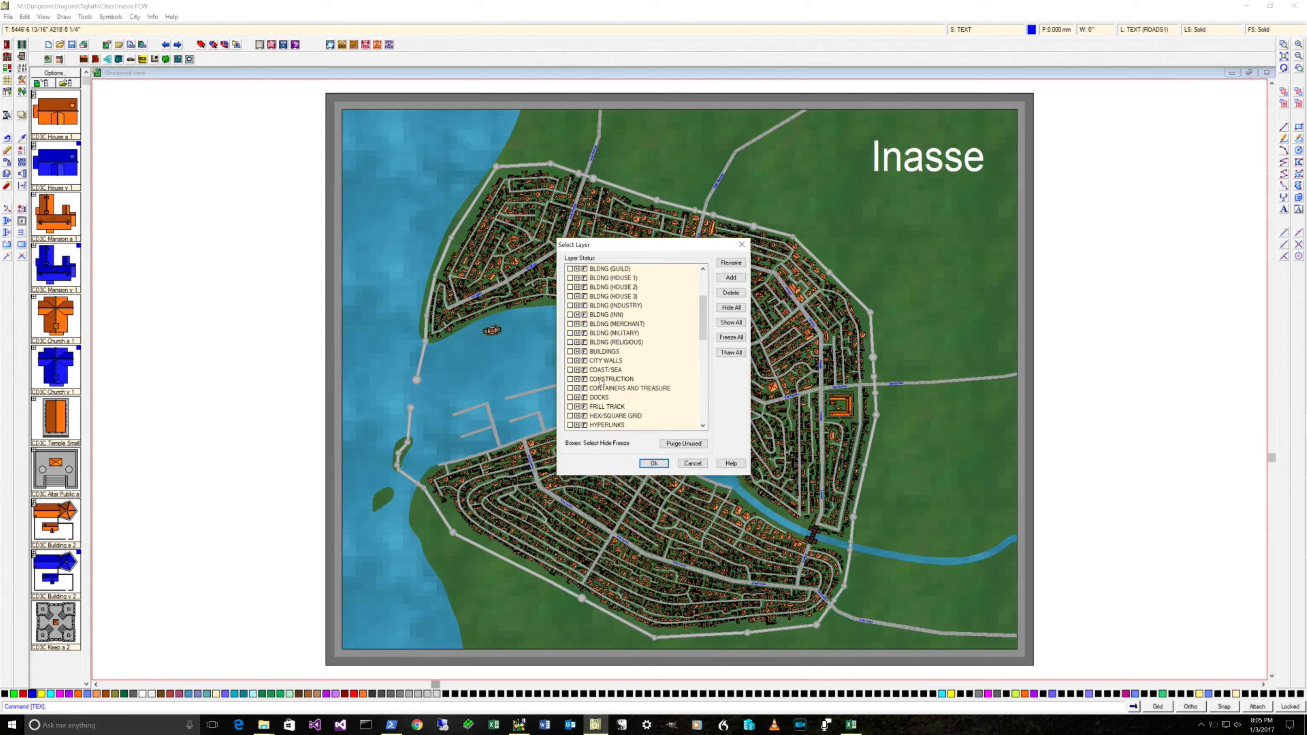
- Unhide CITY WALLS, COAST/SEA, CONSTRUCTION, DOCKS and FRILL TRACK, keeping CONSTRUCTION frozen
click(577, 360)
click(577, 369)
click(583, 379)
click(577, 380)
click(585, 379)
click(577, 397)
click(577, 406)
scroll(612, 424, down, 3)
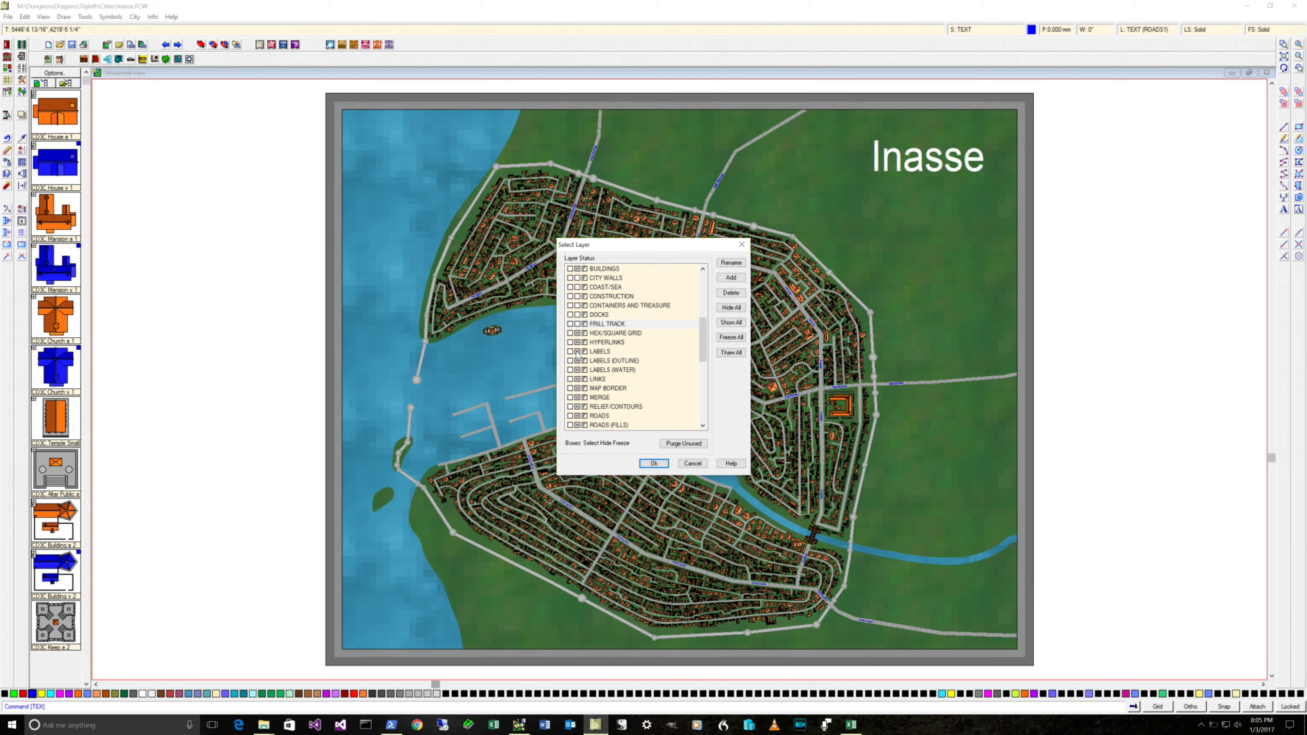
- Unhide the LABELS, LABELS (OUTLINE), LABELS (WATER), LINKS, MAP BORDER, MERGE and RELIEF/CONTOURS layers
click(577, 352)
click(576, 361)
click(577, 369)
click(577, 379)
click(577, 389)
click(577, 398)
click(577, 407)
- Unhide the ROADS, ROADS (FILLS), ROADS 1, ROADS 2 and ROADS 3 layers
scroll(658, 404, down, 2)
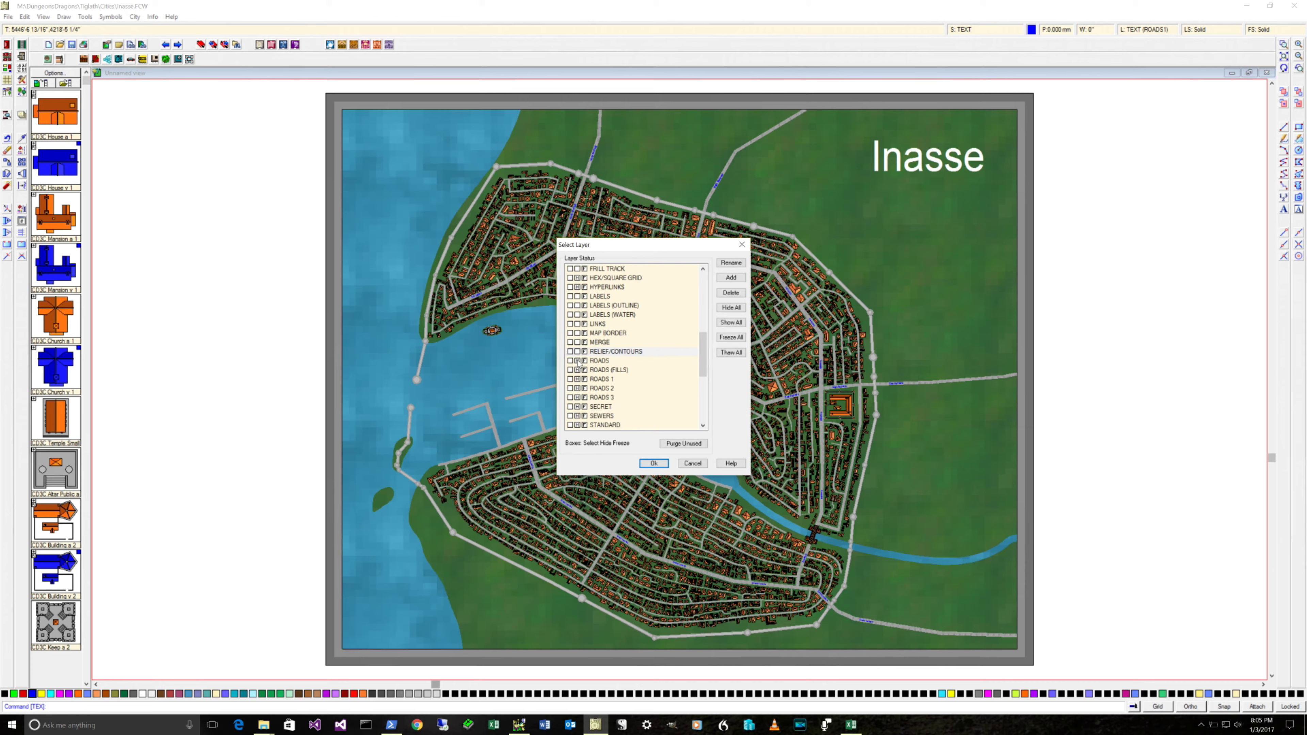
click(577, 360)
click(577, 371)
click(577, 380)
click(577, 388)
click(577, 398)
- Unhide the TEXT, TEXT (LABELS) and TEXT (ROADS) layers
scroll(606, 417, down, 4)
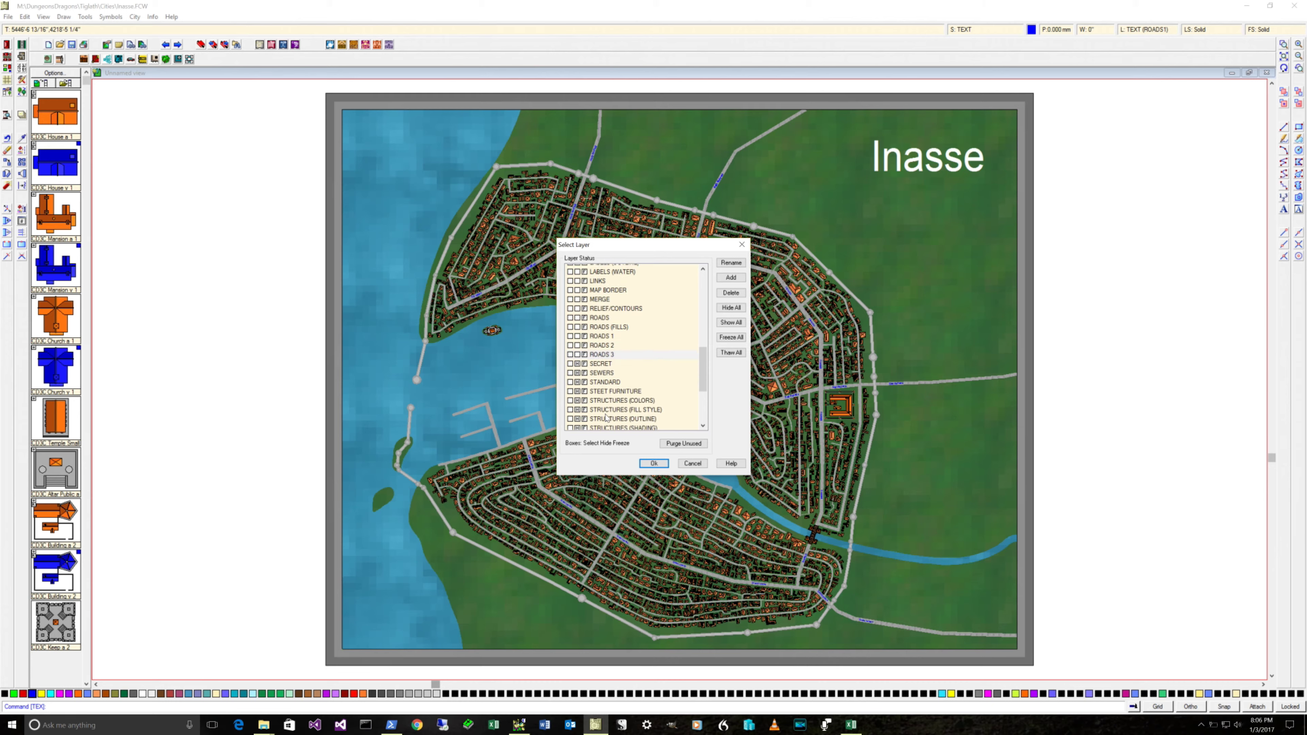
scroll(617, 377, down, 1)
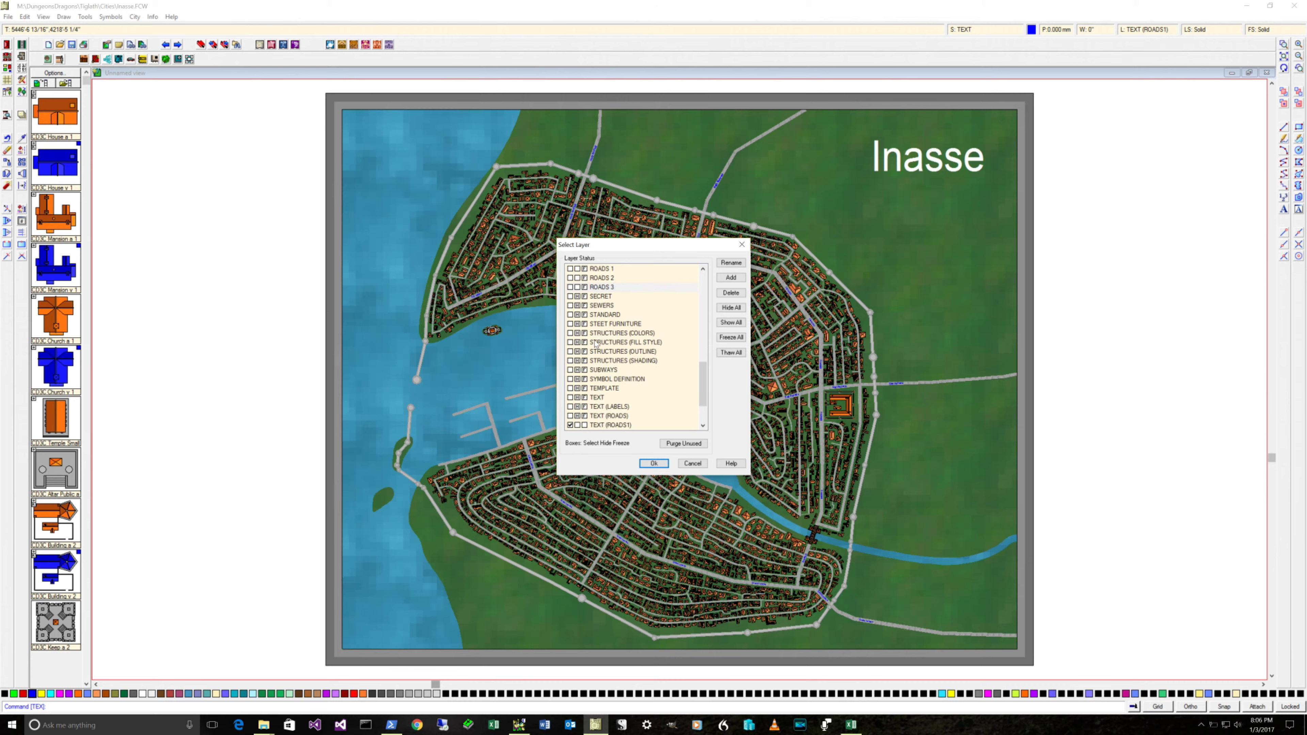
click(577, 398)
click(577, 407)
click(578, 416)
- Unhide TITLE, VEGETATION, both WALLS layers and WATER/RIVERS, then apply the layer settings
scroll(617, 417, down, 2)
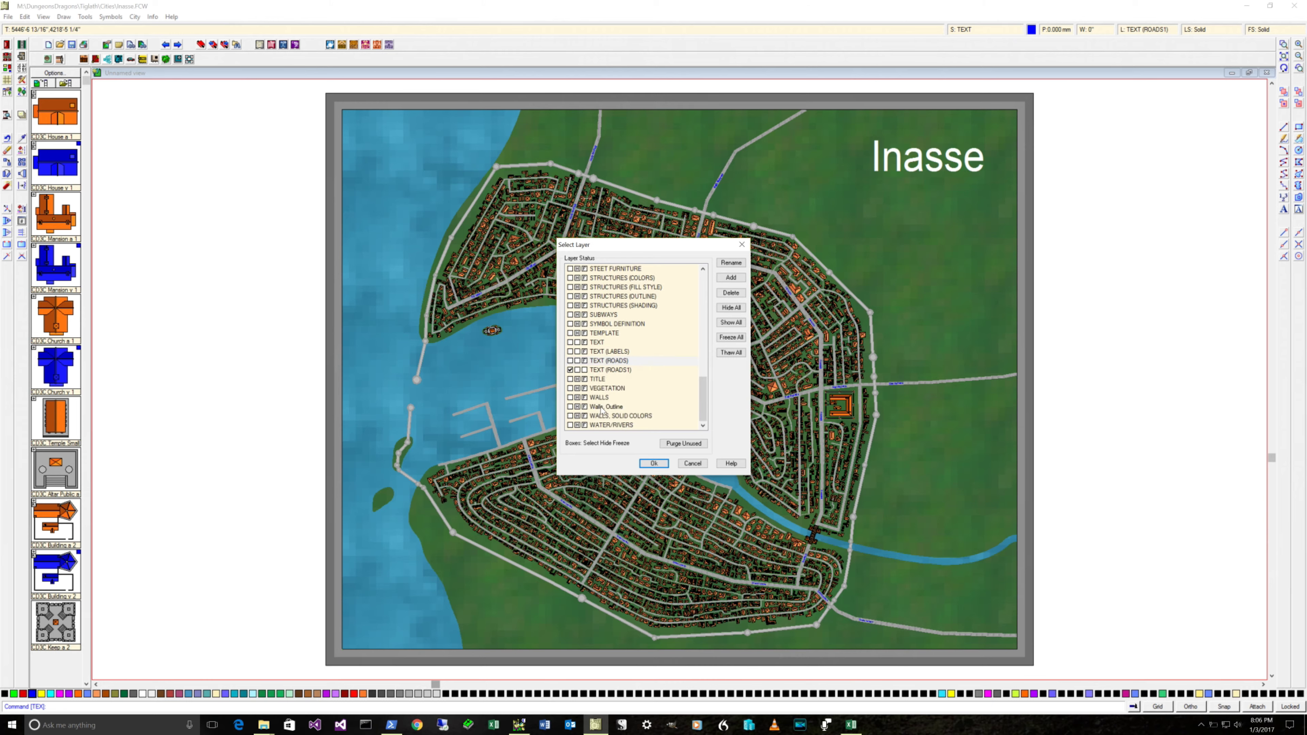
click(577, 379)
click(577, 388)
click(577, 407)
click(577, 416)
click(577, 425)
click(695, 463)
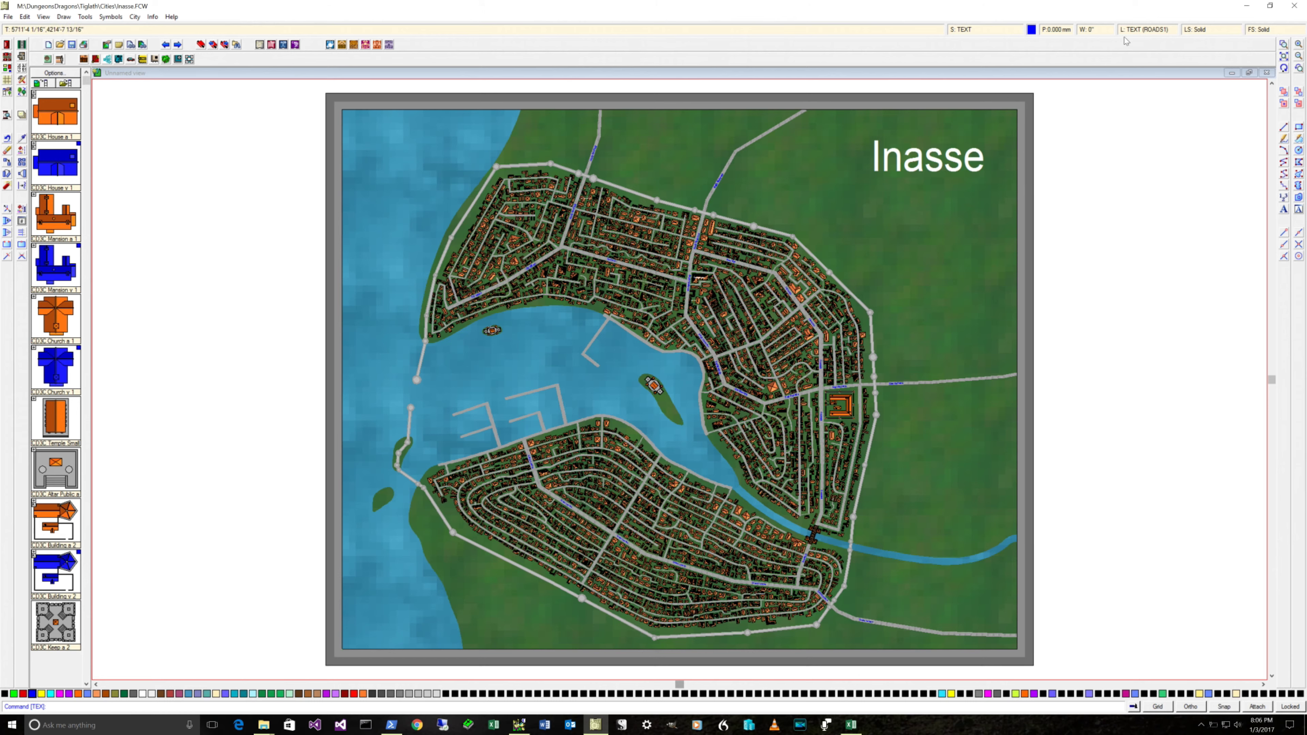
click(1154, 40)
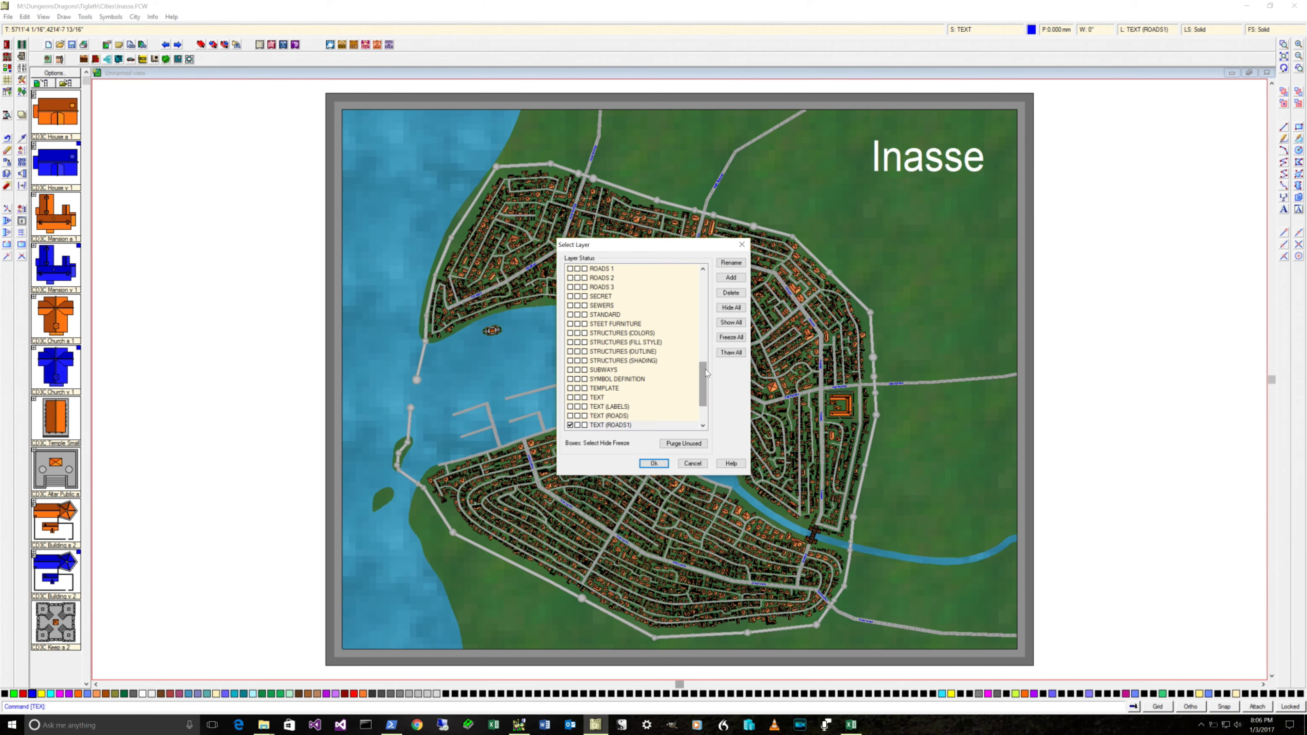
drag(705, 376, 655, 421)
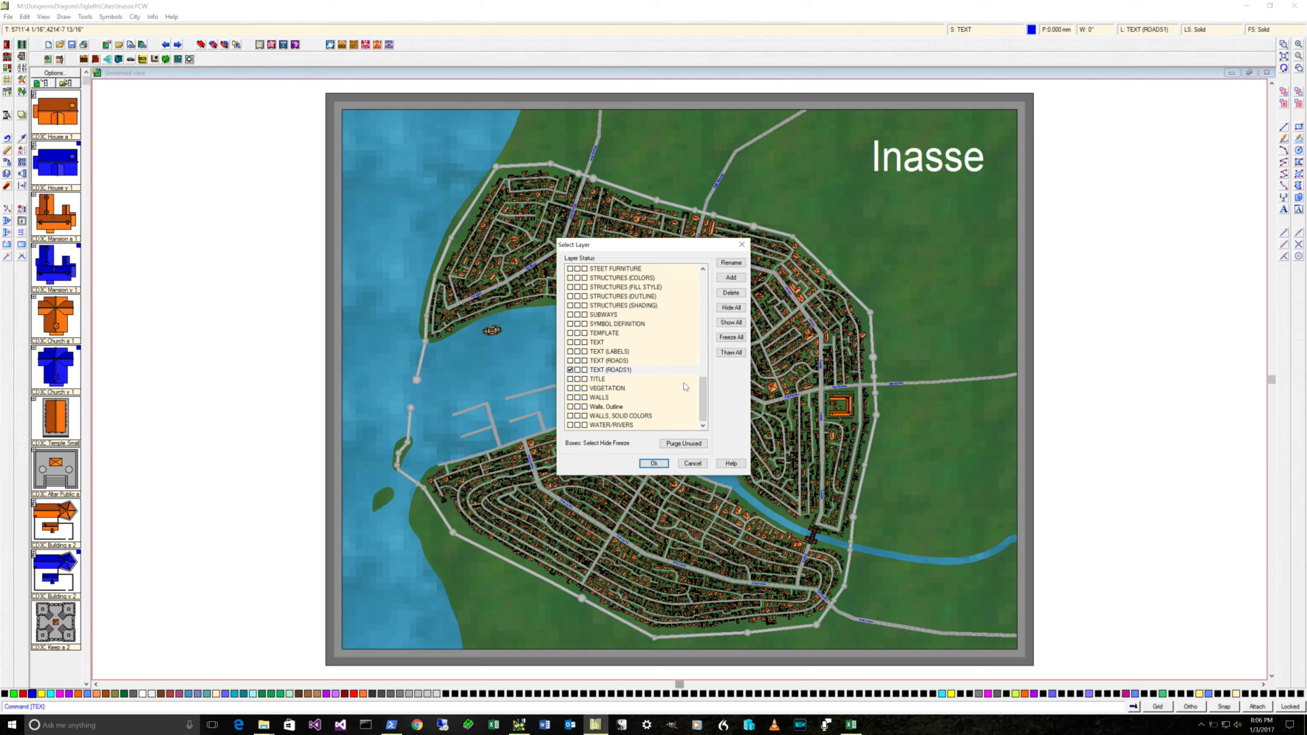
click(691, 463)
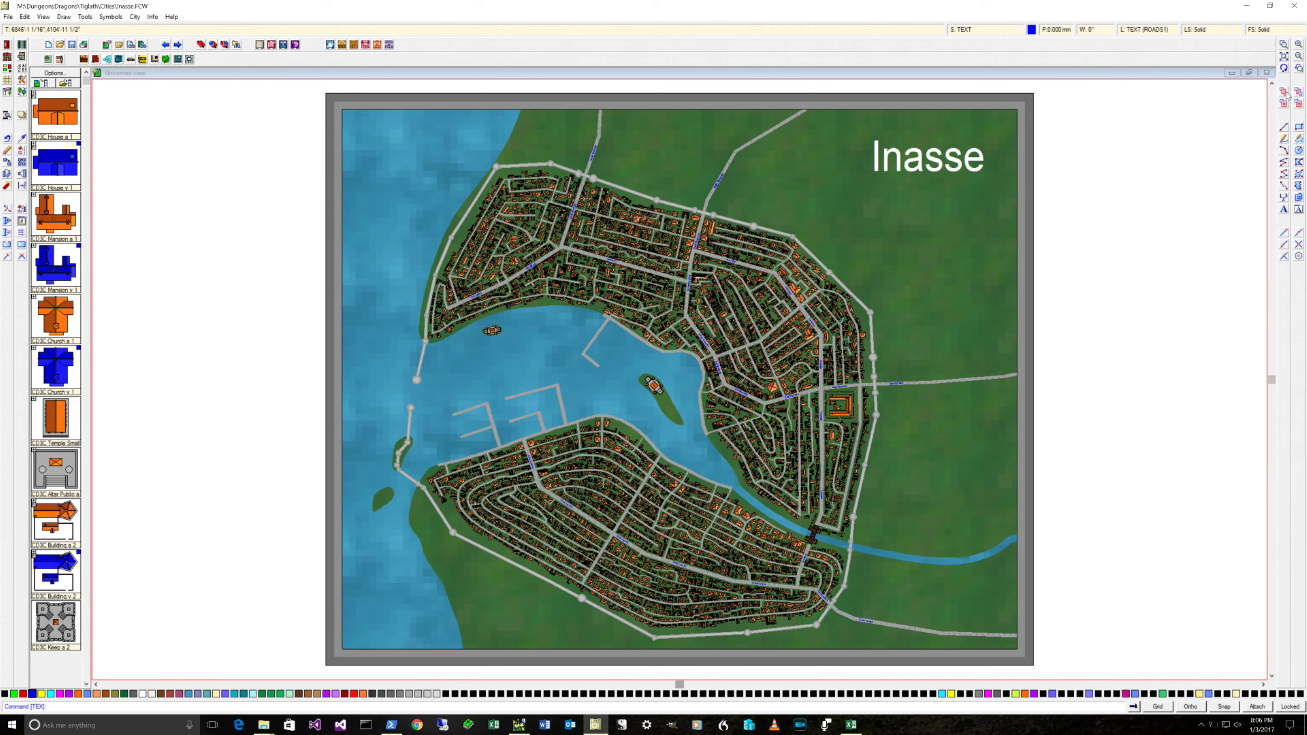
- Zoom window in on the East Marlesta district beside the river
click(1283, 44)
click(802, 335)
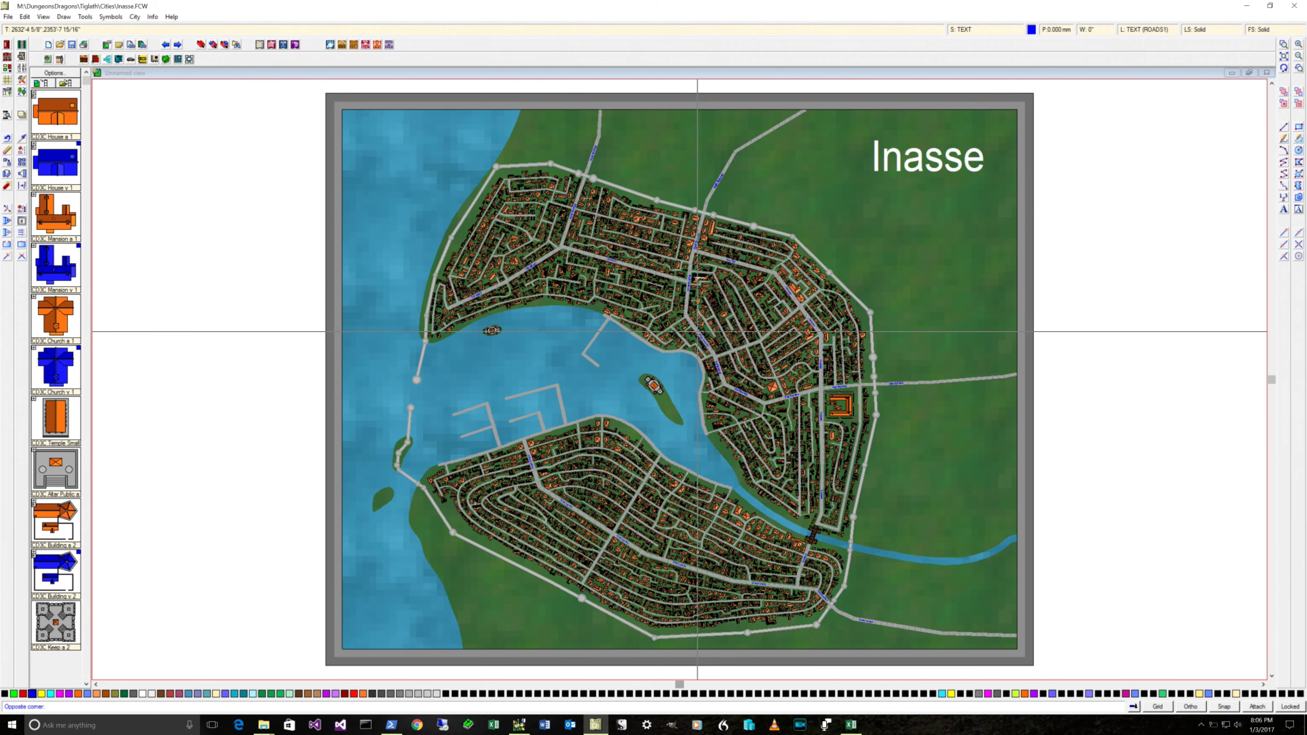
click(801, 417)
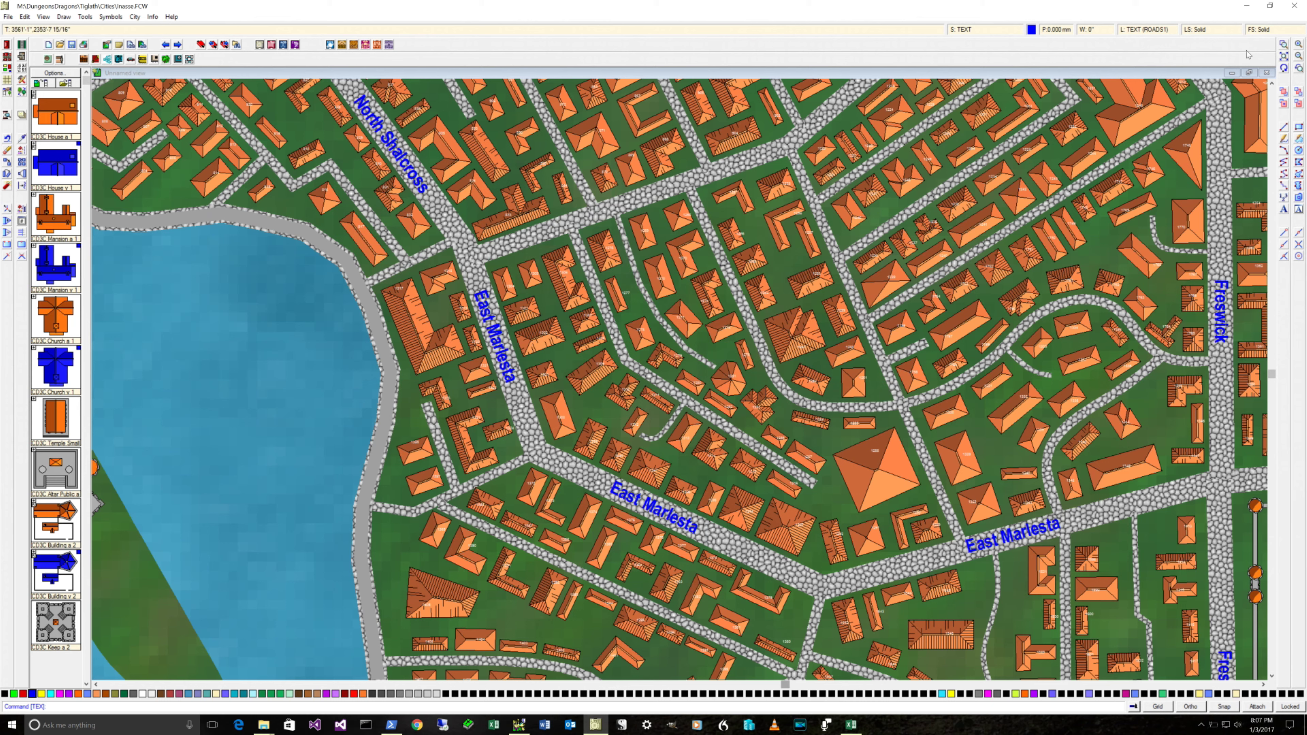
click(1283, 44)
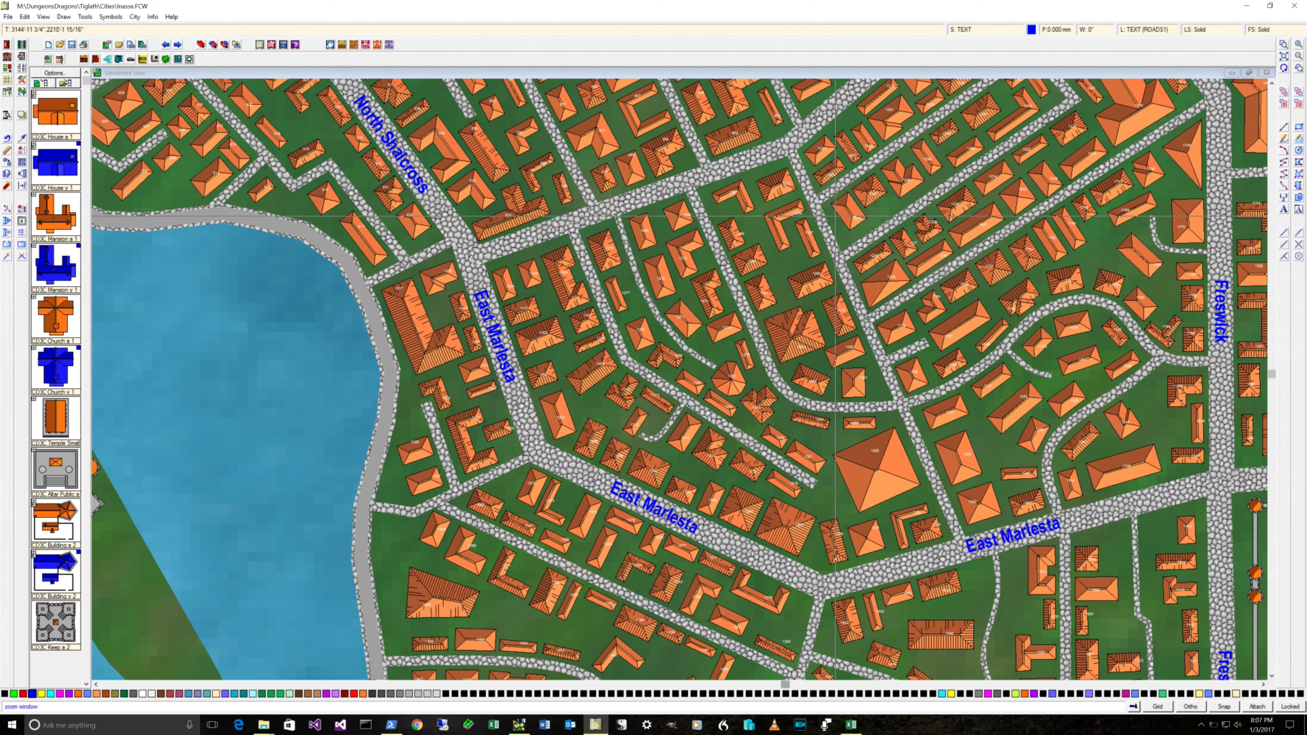
- Frame a close-up zoom around the houses numbered 1235 to 1241
click(792, 169)
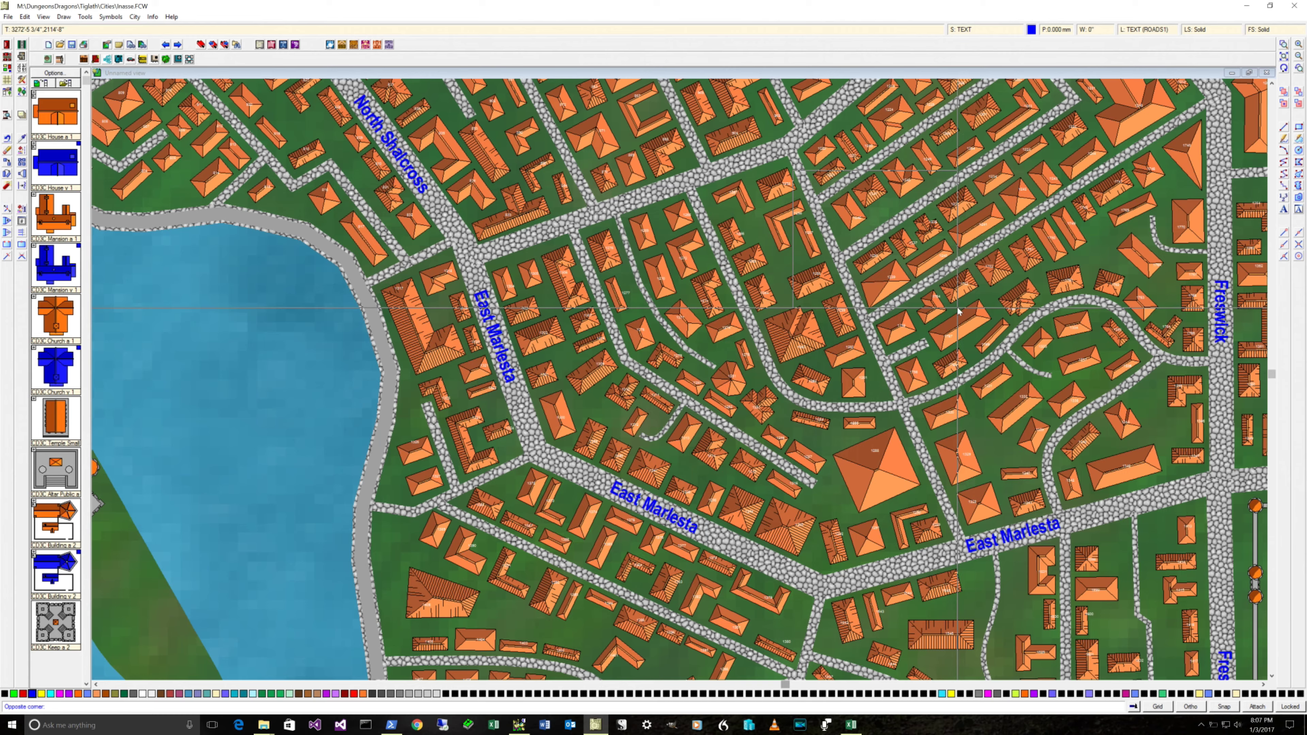
click(957, 309)
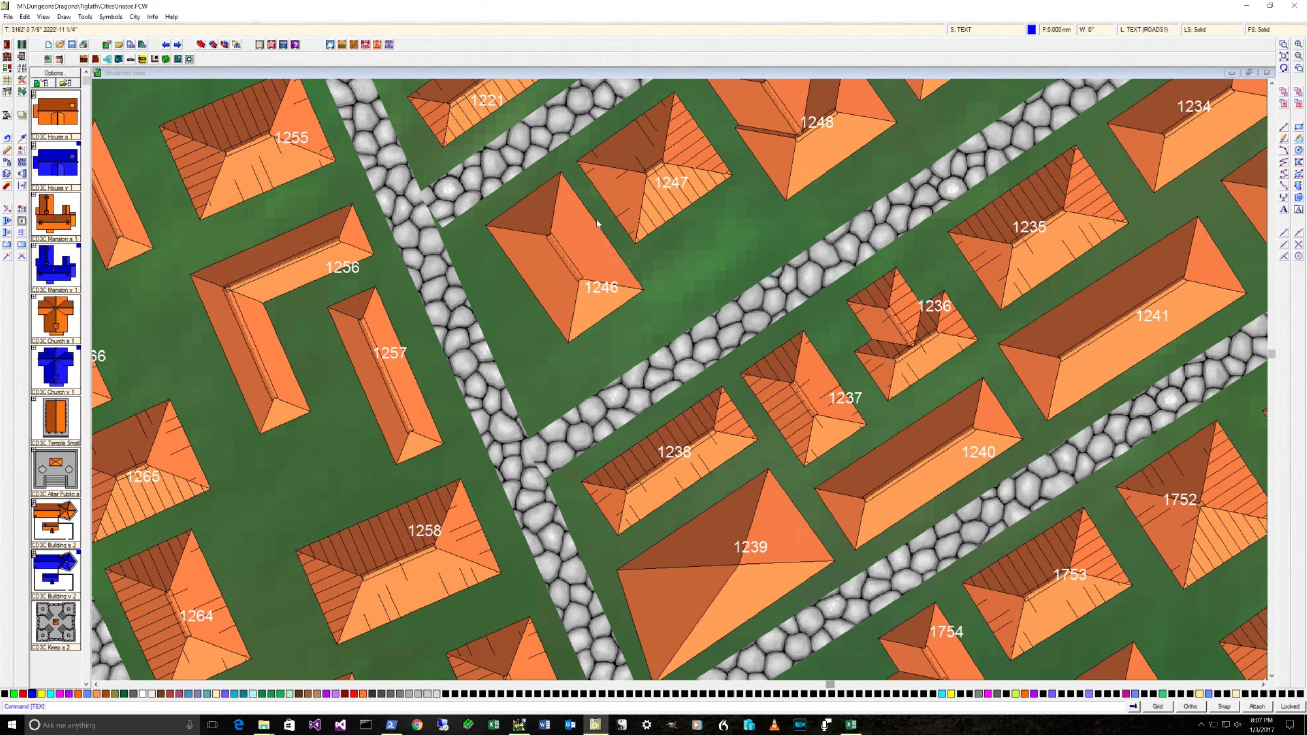